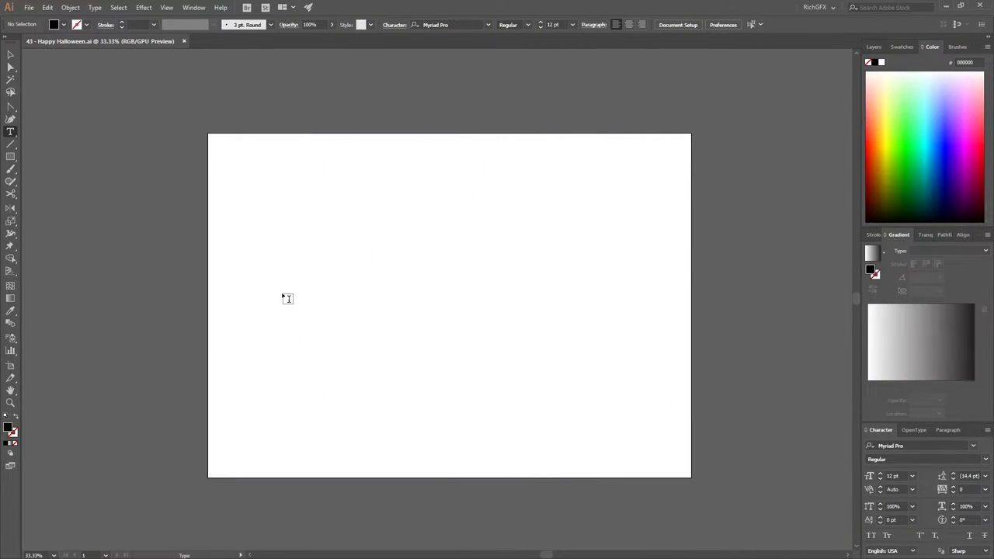
Type the word HALLOWEEN and set it in Poppins Black at 300 pt.
click(284, 297)
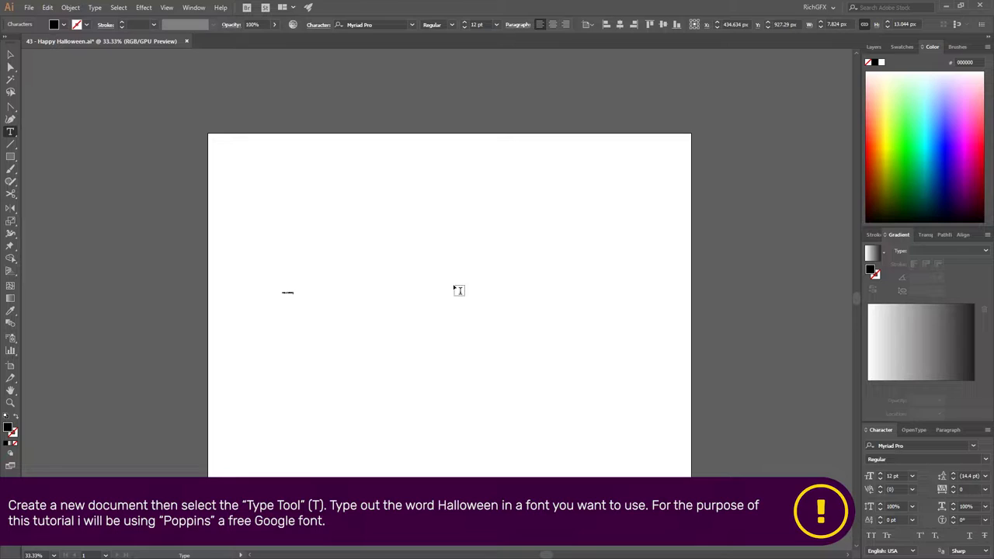
key(Escape)
click(371, 24)
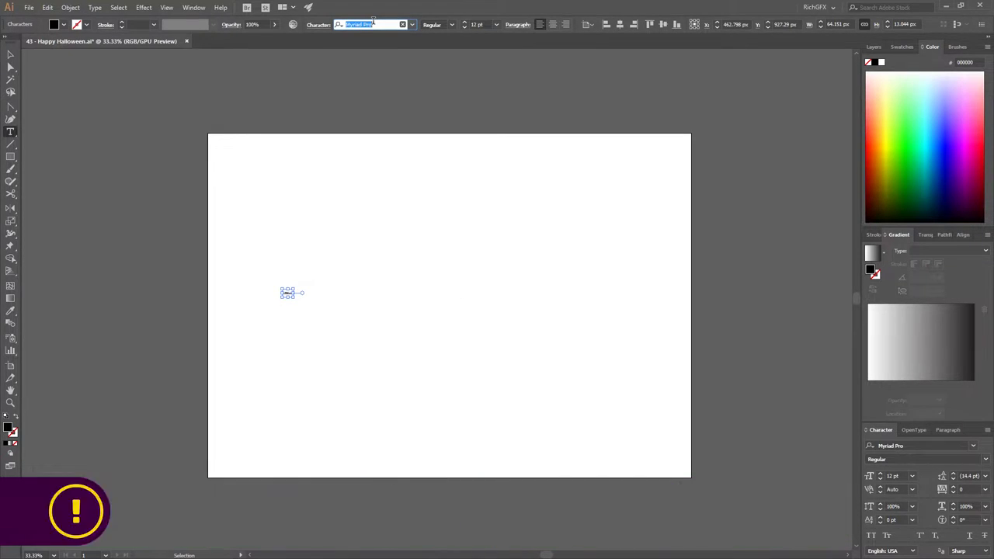
text(pop)
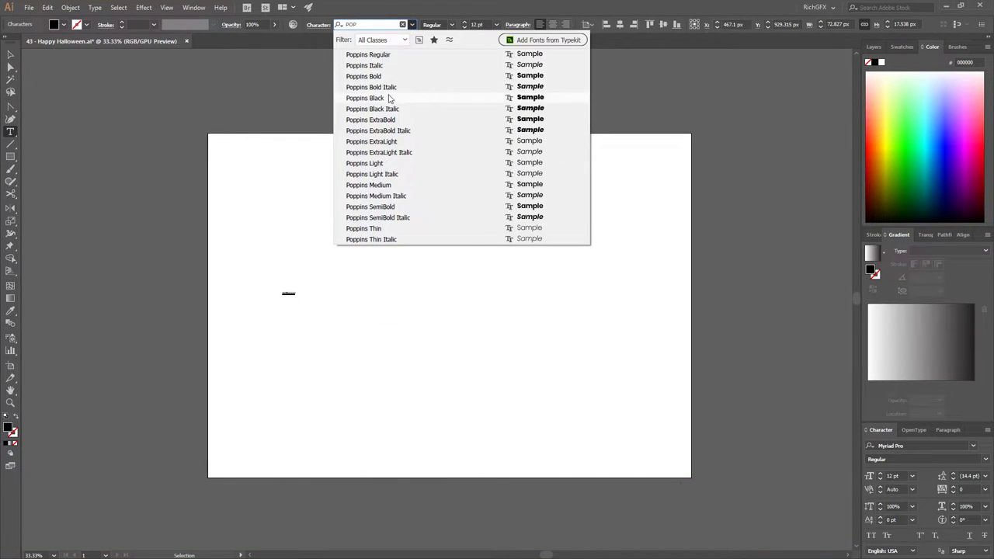
click(388, 98)
click(474, 24)
key(shift+Up)
key(shift+Up)
key(shift+Up)
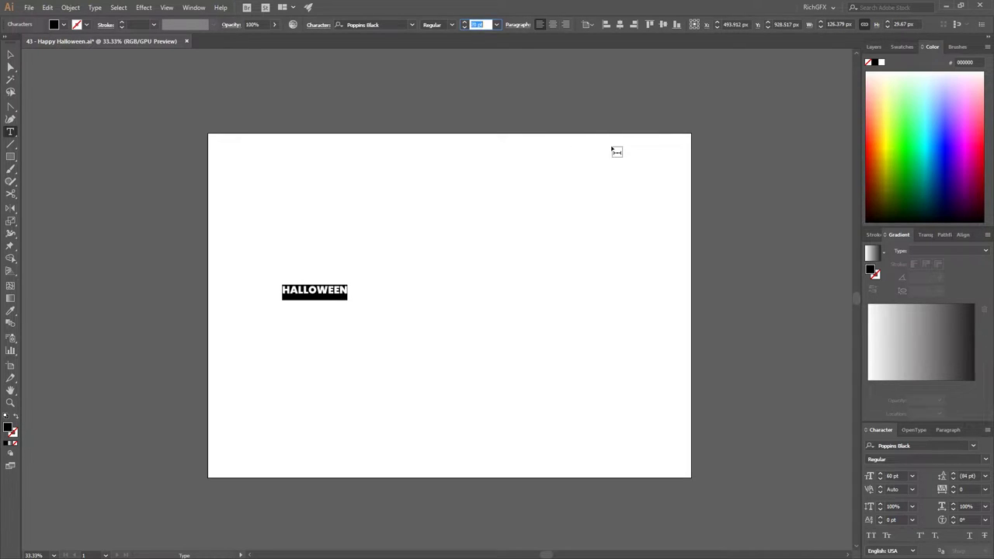
key(shift+Up)
key(shift+Up)
key(shift+Up)
key(shift+Up)
key(shift+Up)
key(shift+Up)
Centre the HALLOWEEN text horizontally and vertically on the artboard.
click(10, 54)
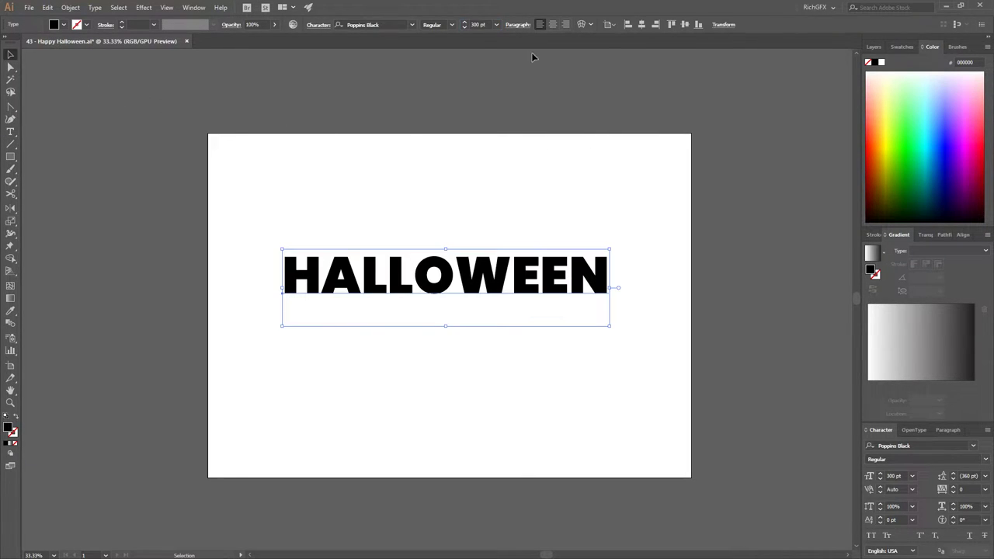
click(641, 24)
click(685, 25)
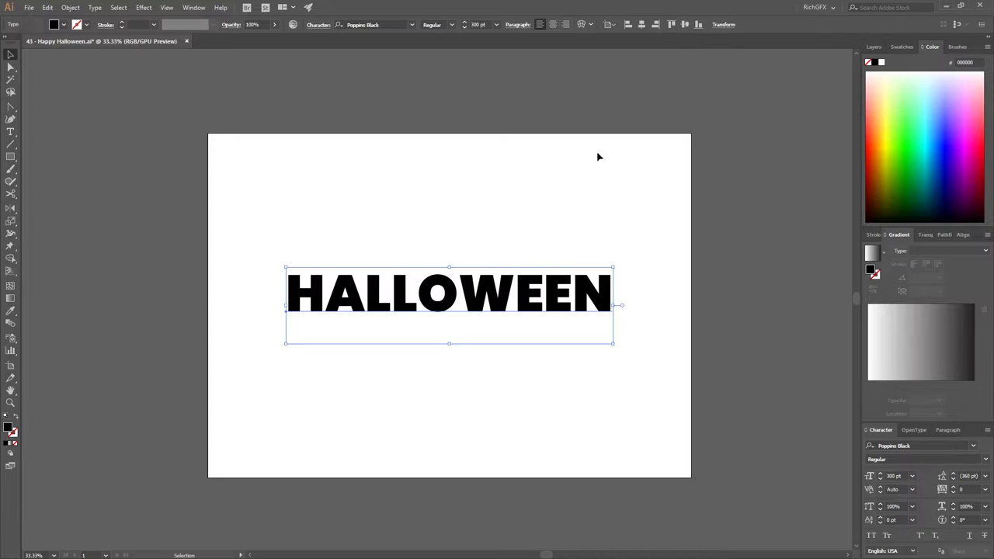
Convert HALLOWEEN to outlines and apply an 8% Pucker & Bloat effect.
right_click(500, 299)
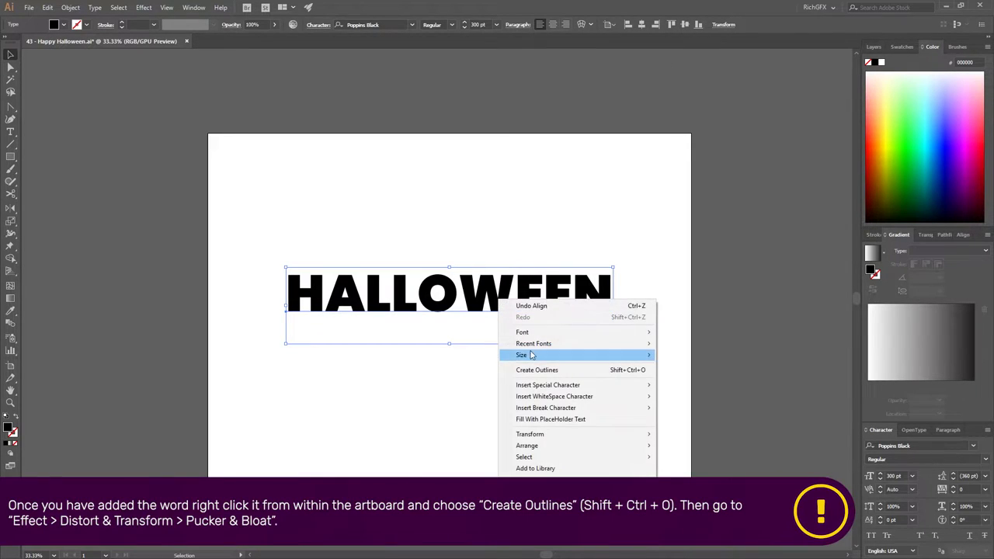
click(528, 370)
click(167, 7)
mouse_move(175, 92)
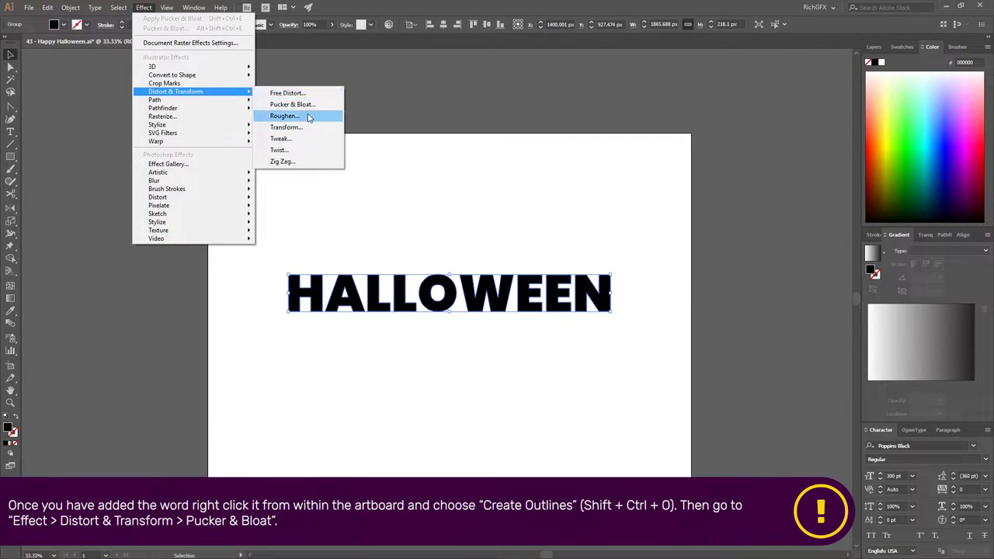
click(306, 104)
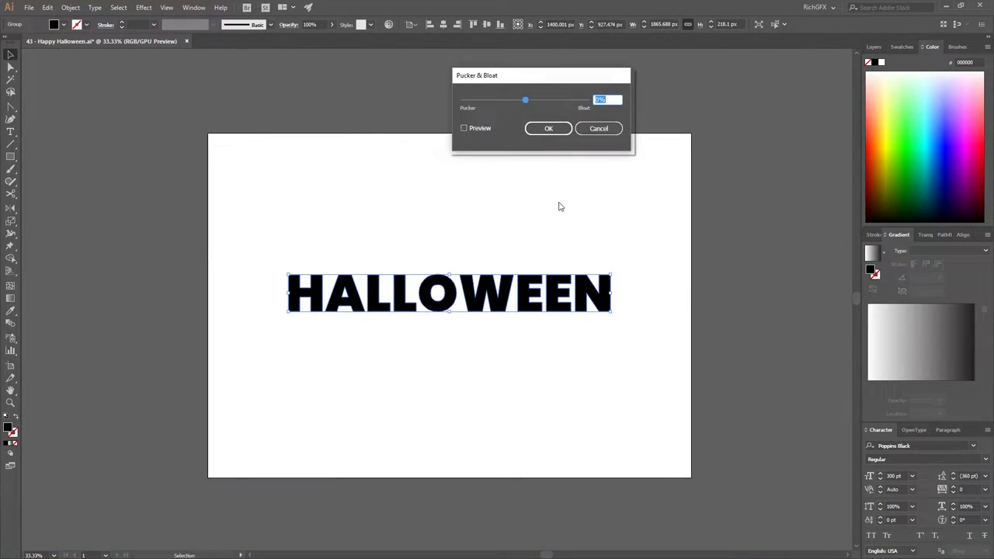
click(488, 131)
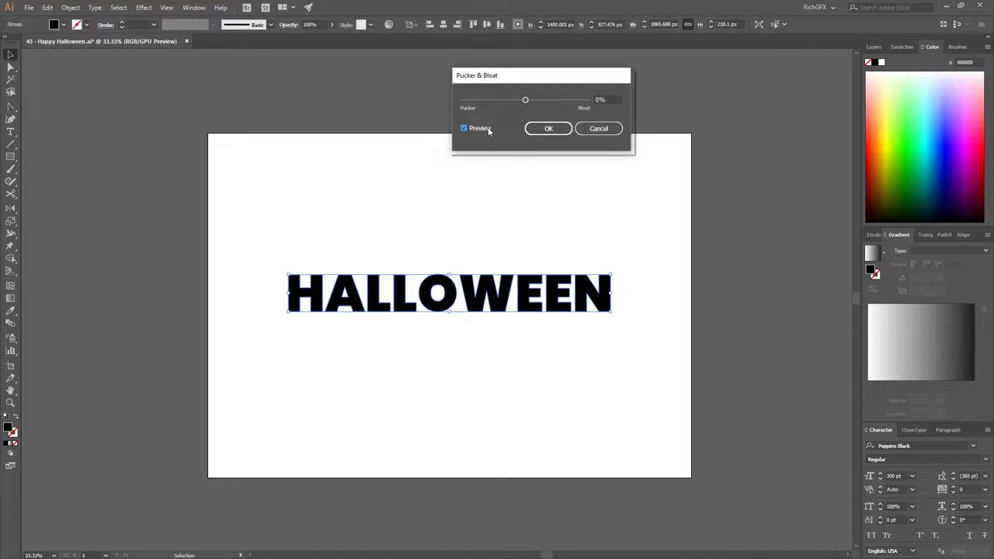
double_click(604, 100)
key(Tab)
double_click(604, 99)
key(shift+Up)
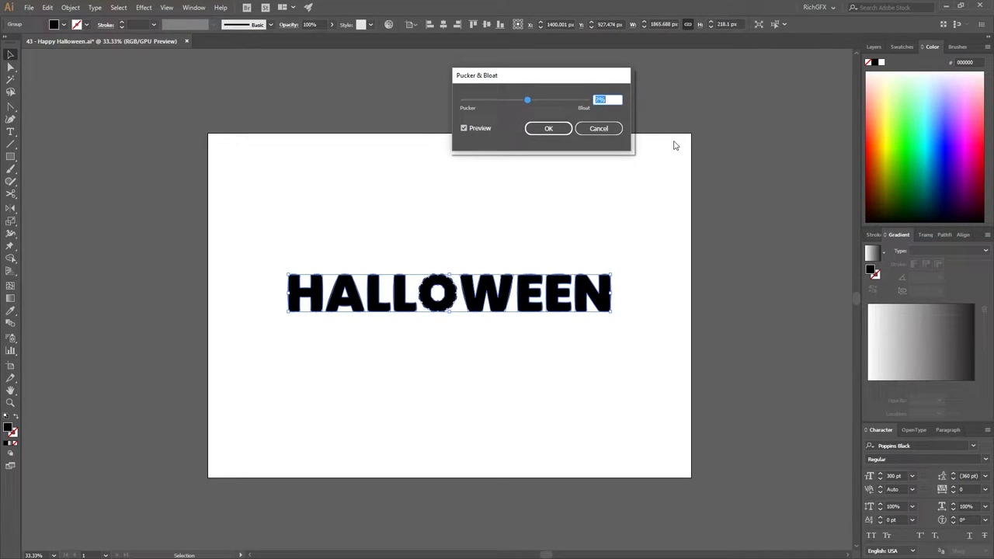
click(548, 128)
click(144, 7)
mouse_move(176, 92)
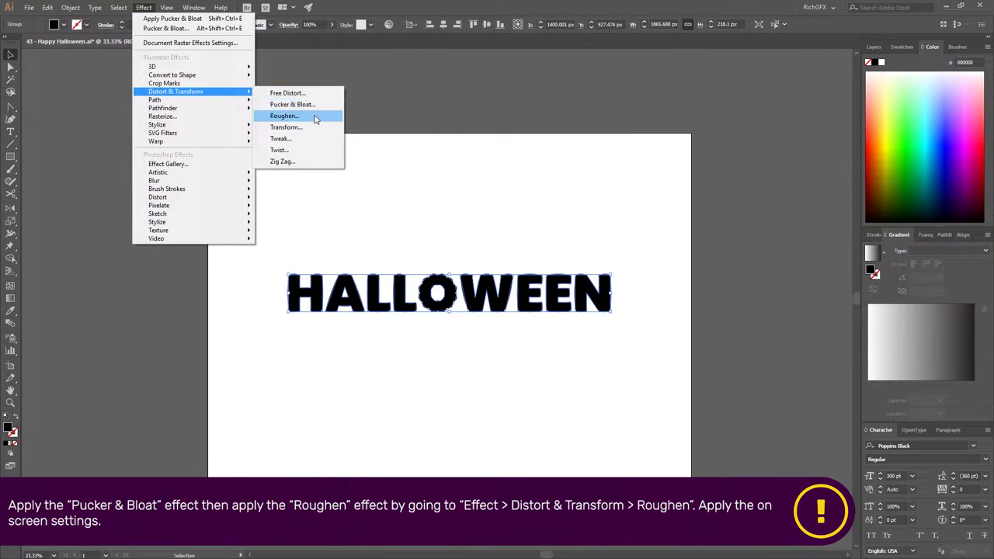
Start a Roughen effect with preview on, smooth points and absolute size.
click(314, 115)
click(631, 170)
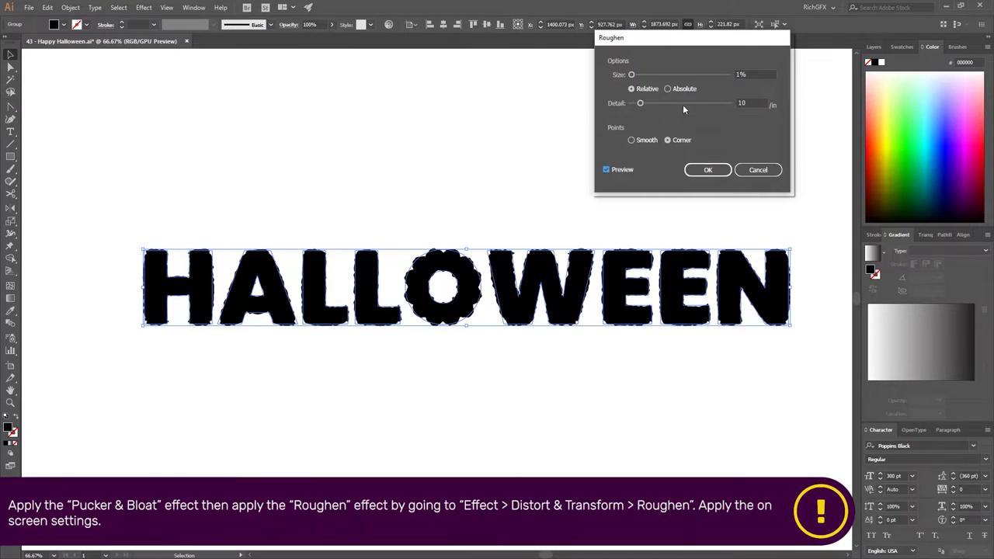
click(646, 140)
click(667, 89)
click(755, 74)
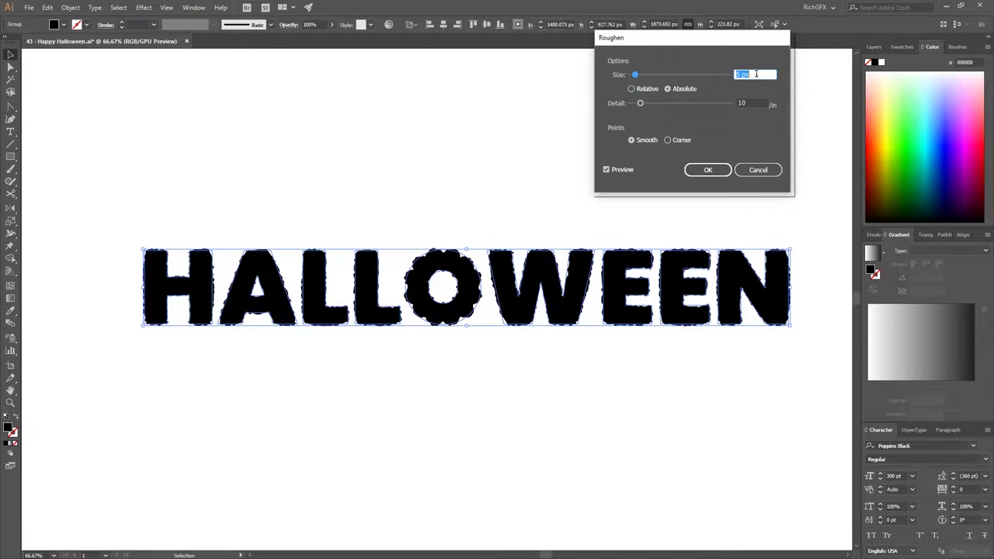
key(Tab)
key(shift+Up)
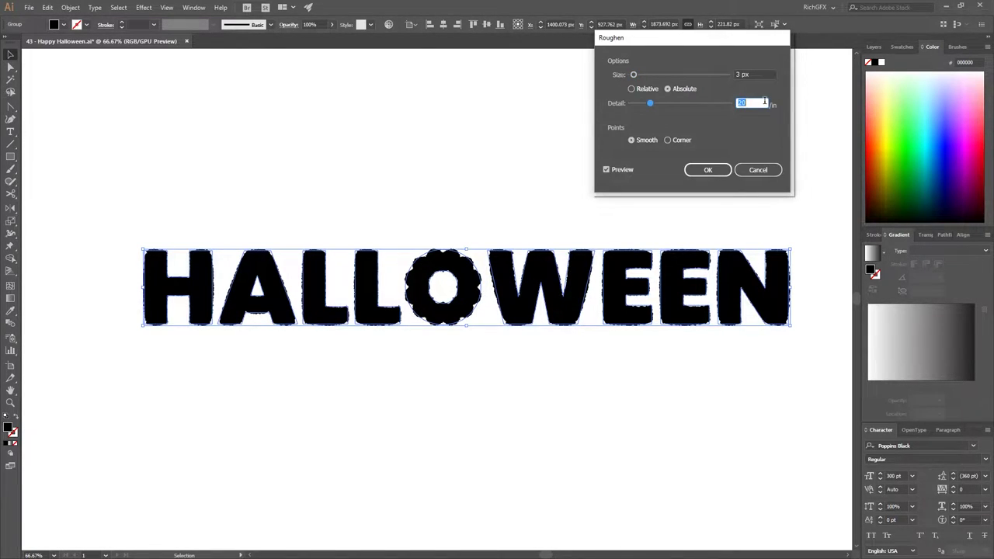
Finish Roughen at 3 px size and 10/in detail, then reselect the lettering.
double_click(745, 74)
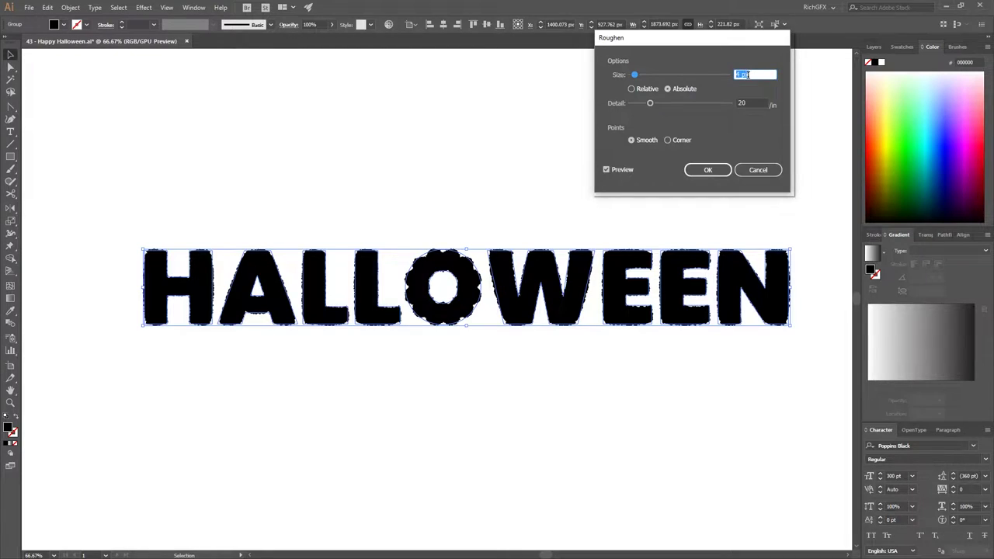
key(Down)
key(Down)
key(Down)
key(Tab)
key(shift+Down)
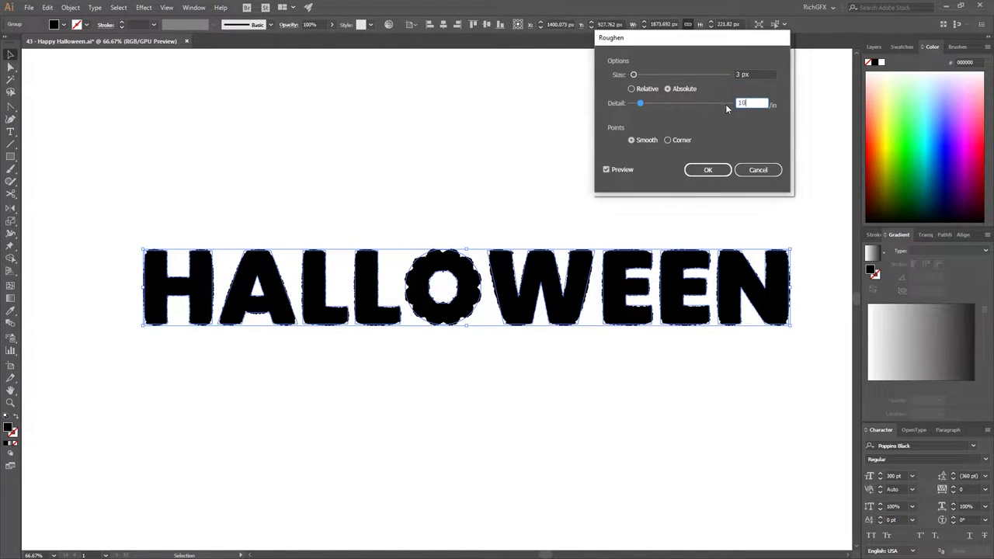
click(707, 169)
click(638, 392)
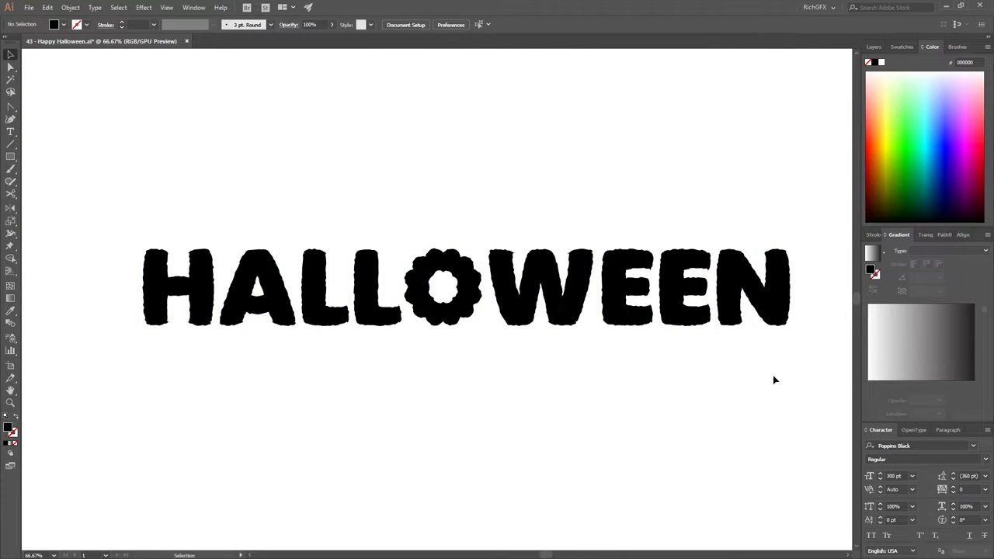
click(544, 303)
Expand the appearance of HALLOWEEN and fill it with green #7FAD19.
click(71, 7)
click(114, 129)
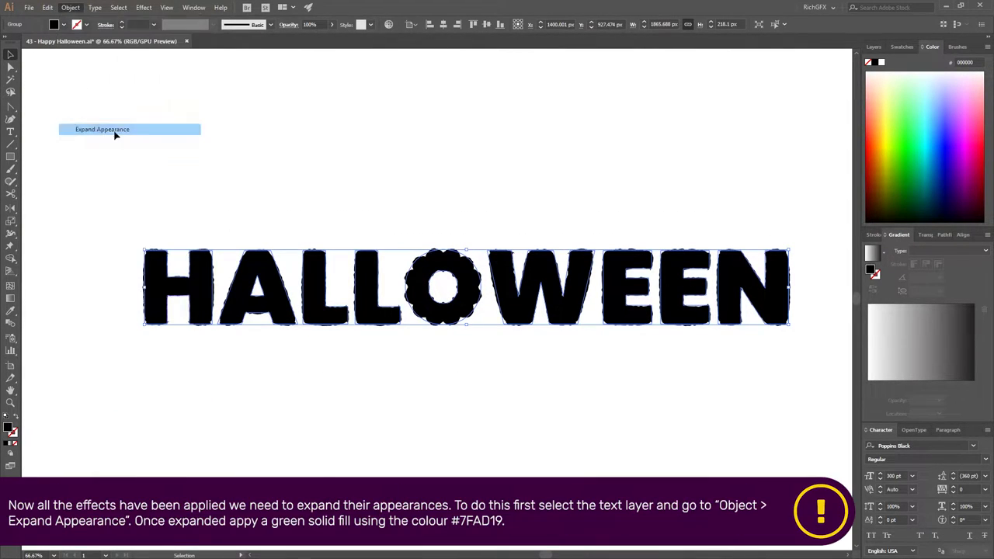
click(65, 24)
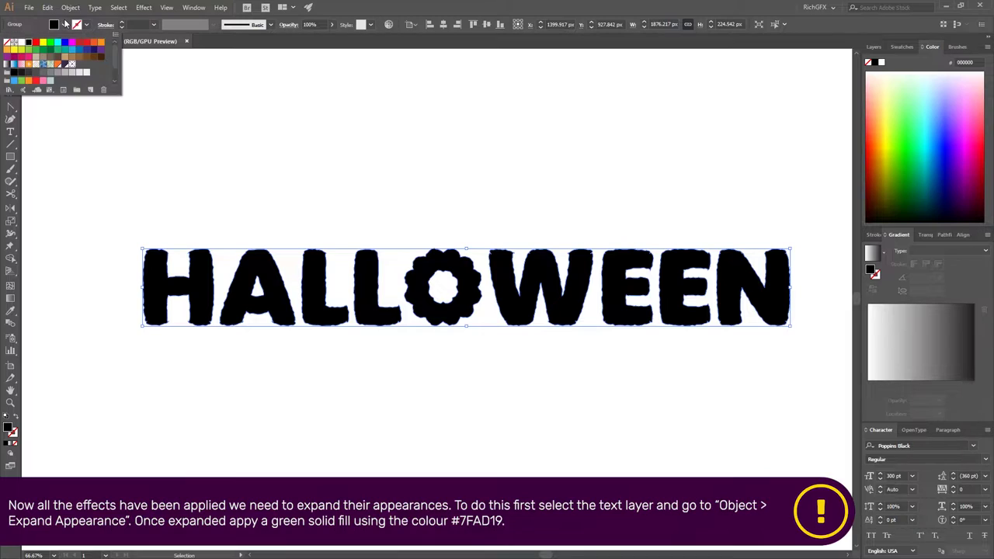
click(14, 70)
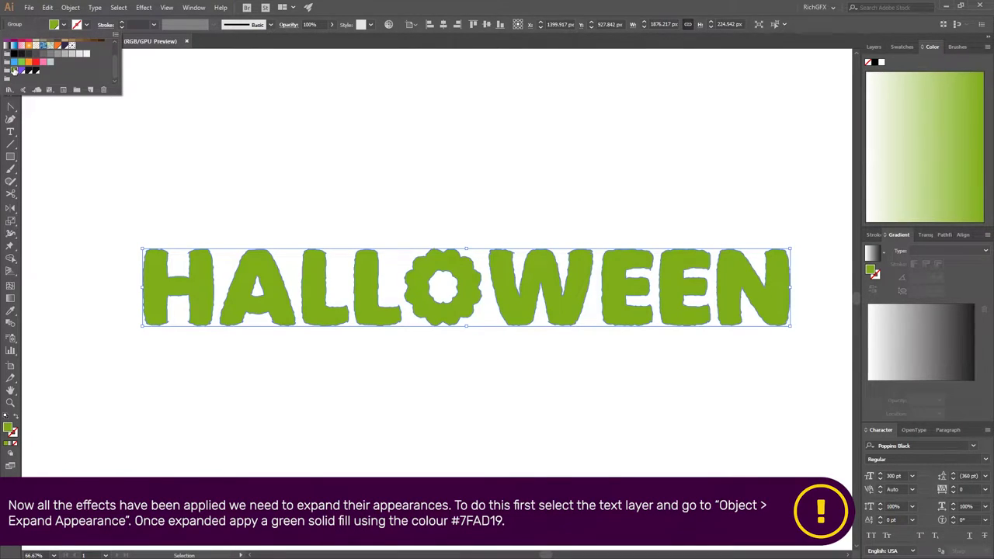
key(Escape)
click(406, 175)
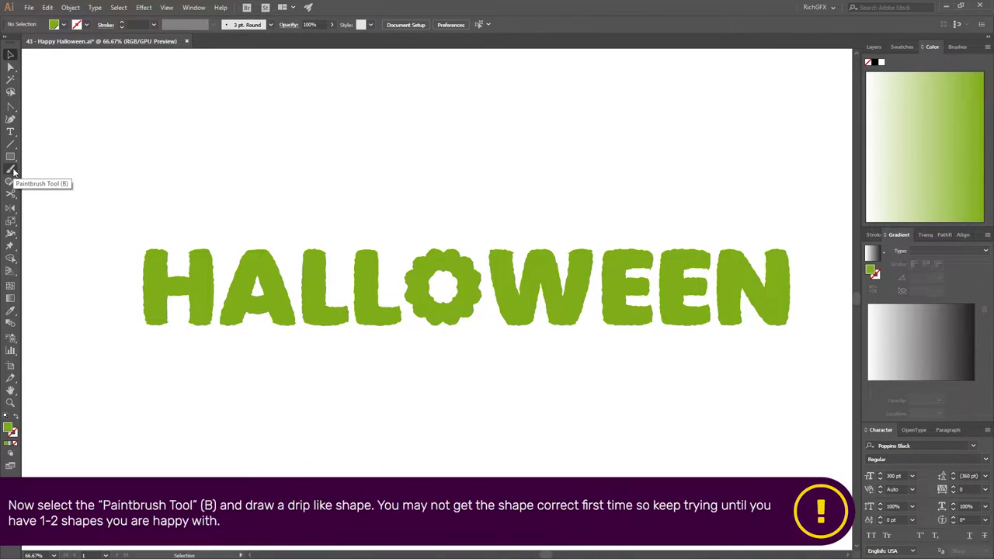
Paint a green drip above HALLOWEEN, remove its stroke, and shrink it.
click(11, 169)
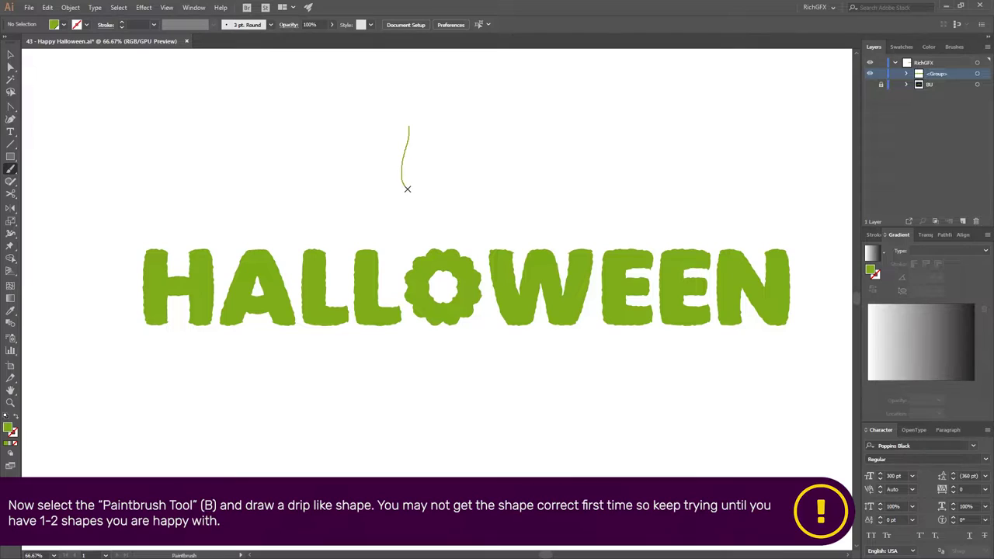
drag(411, 120, 454, 176)
key(ctrl+z)
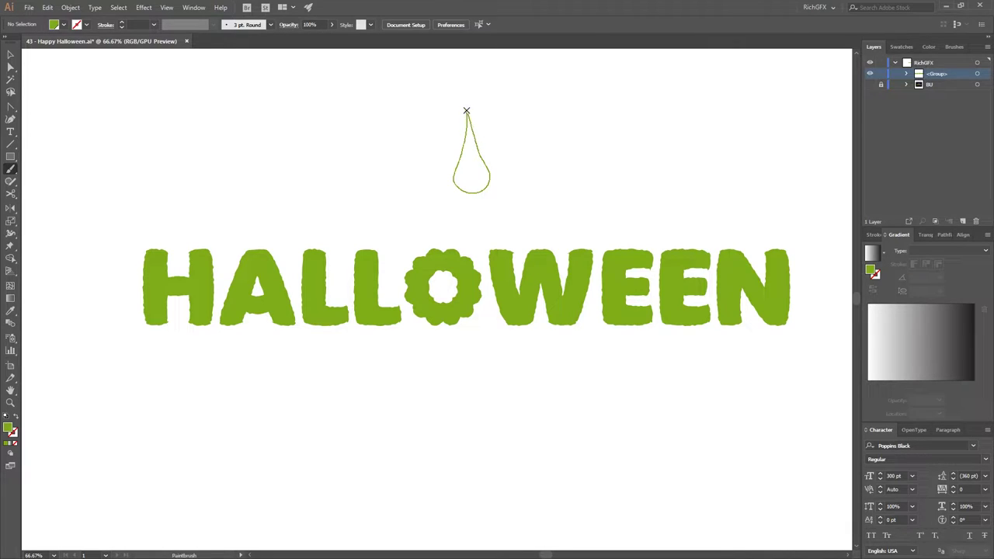
drag(465, 111, 466, 111)
click(10, 55)
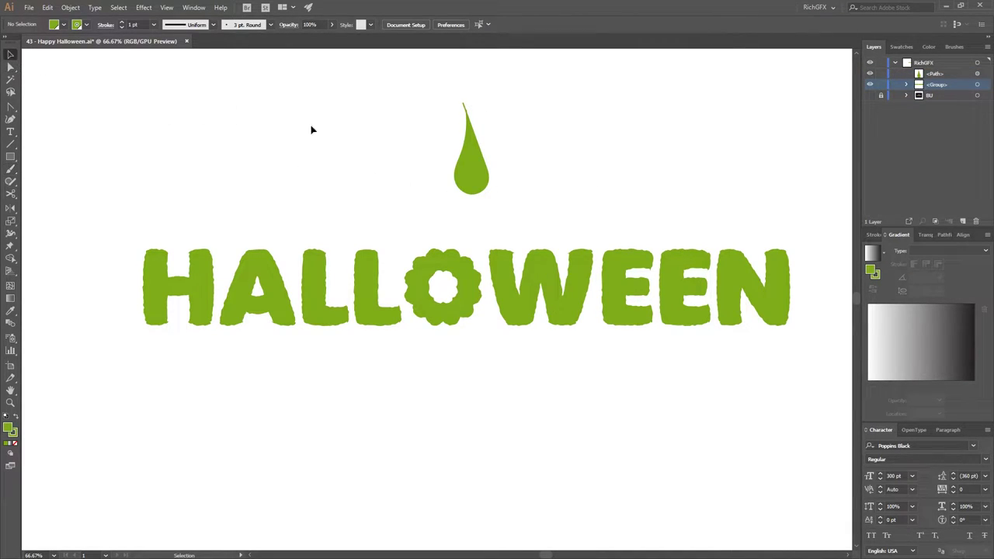
click(466, 161)
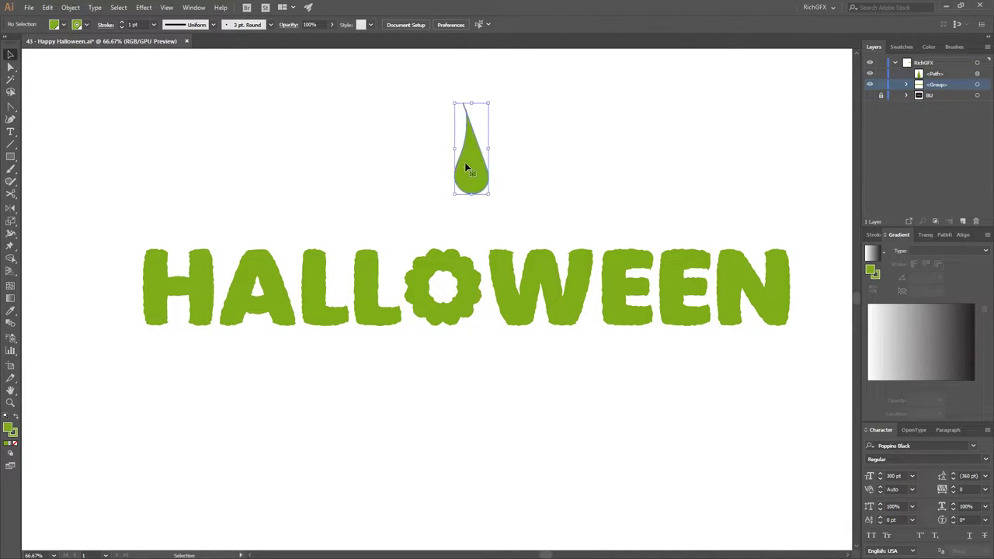
click(82, 27)
double_click(8, 43)
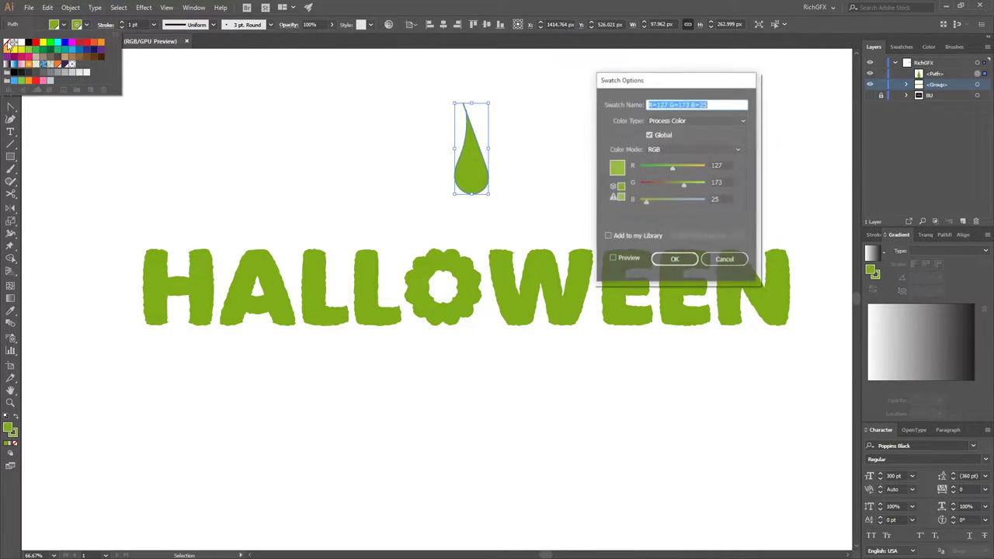
key(Escape)
click(8, 43)
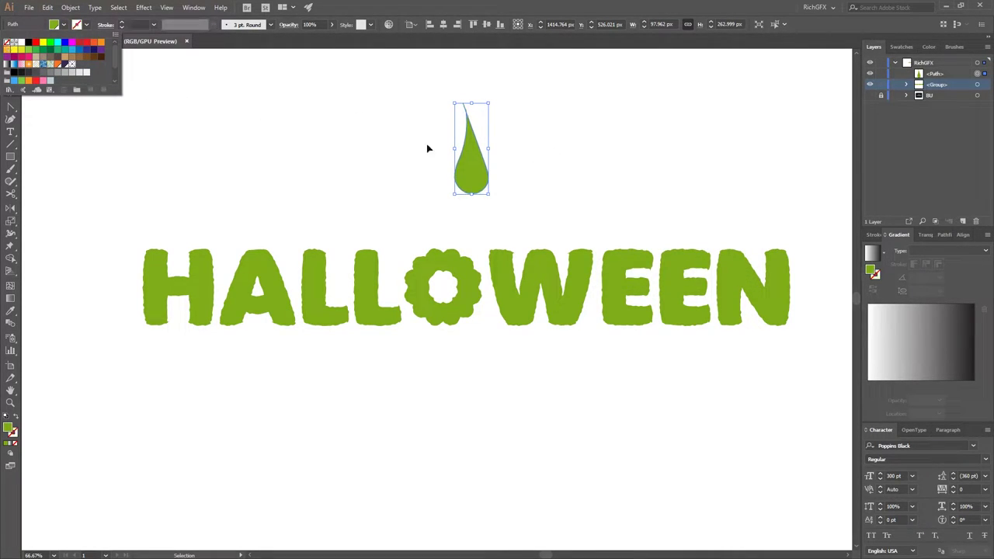
drag(489, 104, 479, 134)
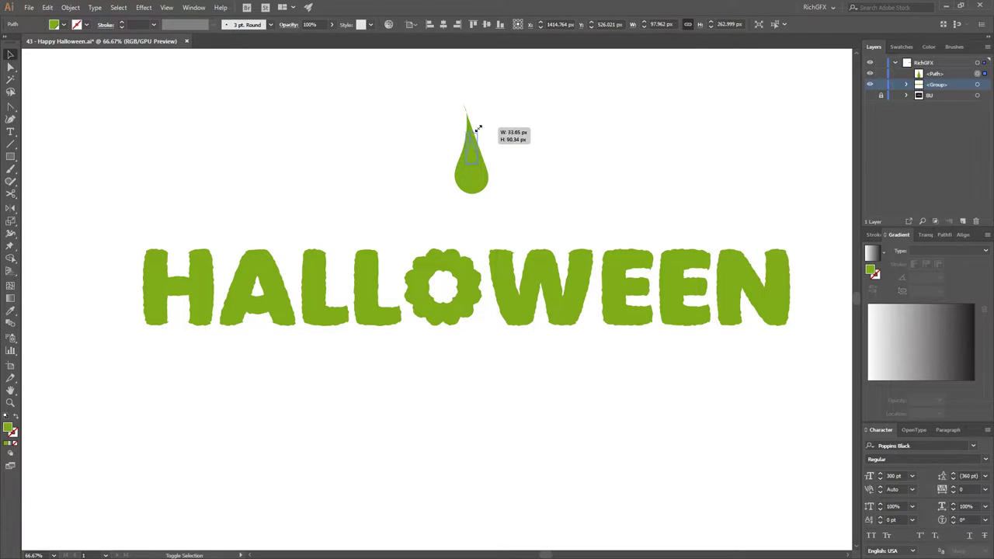
click(513, 189)
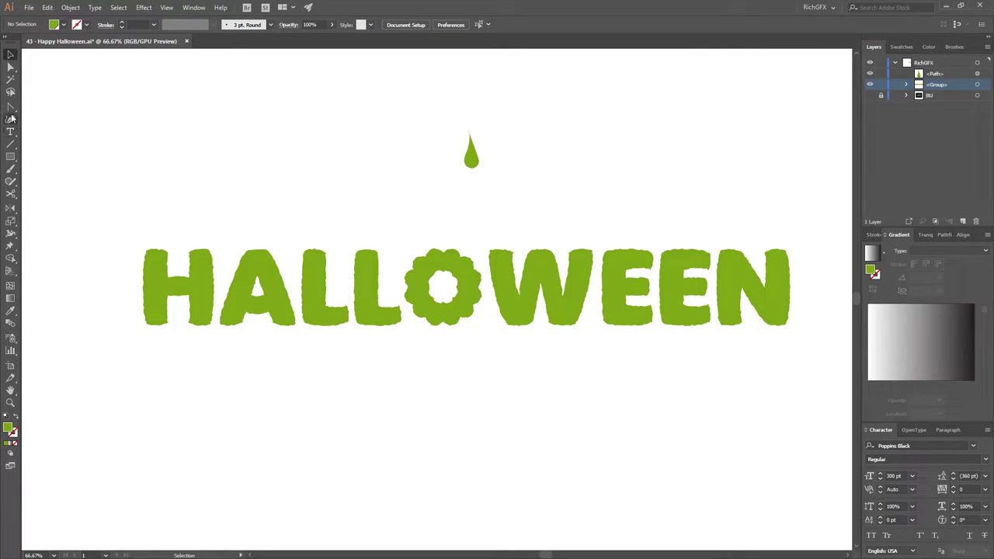
Paint a taller second drip, tilt it slightly, and move it beside the first.
click(11, 168)
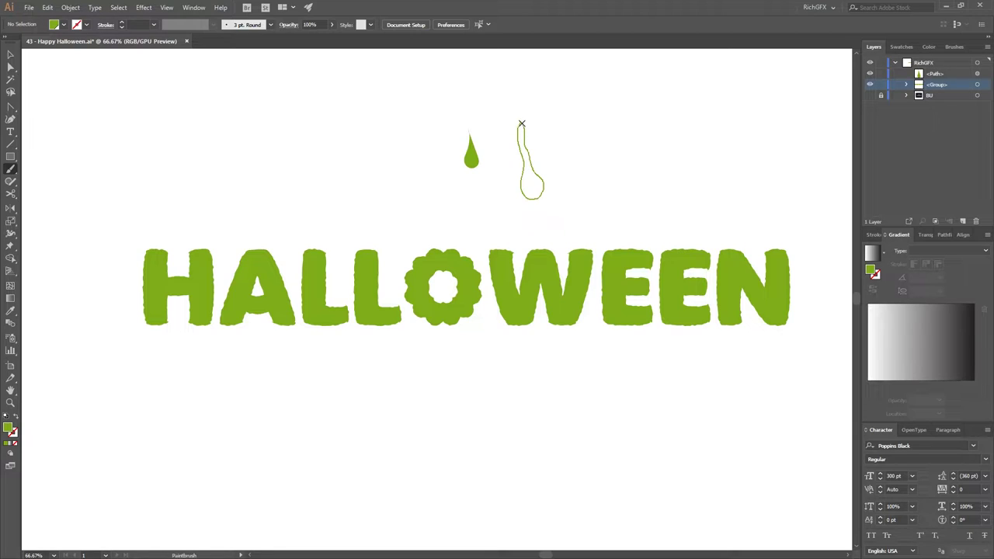
drag(522, 124, 521, 122)
click(11, 55)
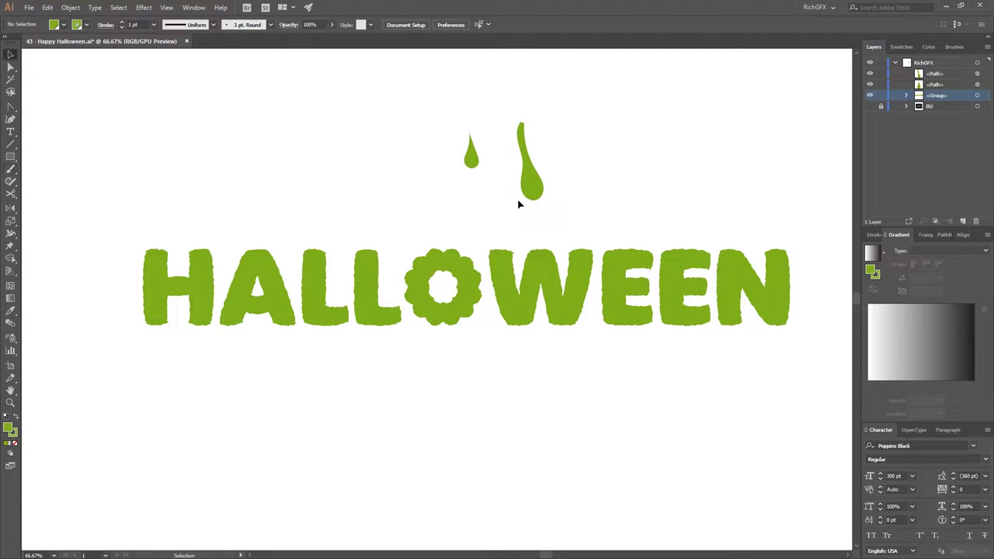
click(530, 191)
mouse_move(545, 117)
mouse_down()
mouse_move(553, 120)
mouse_move(540, 141)
mouse_up()
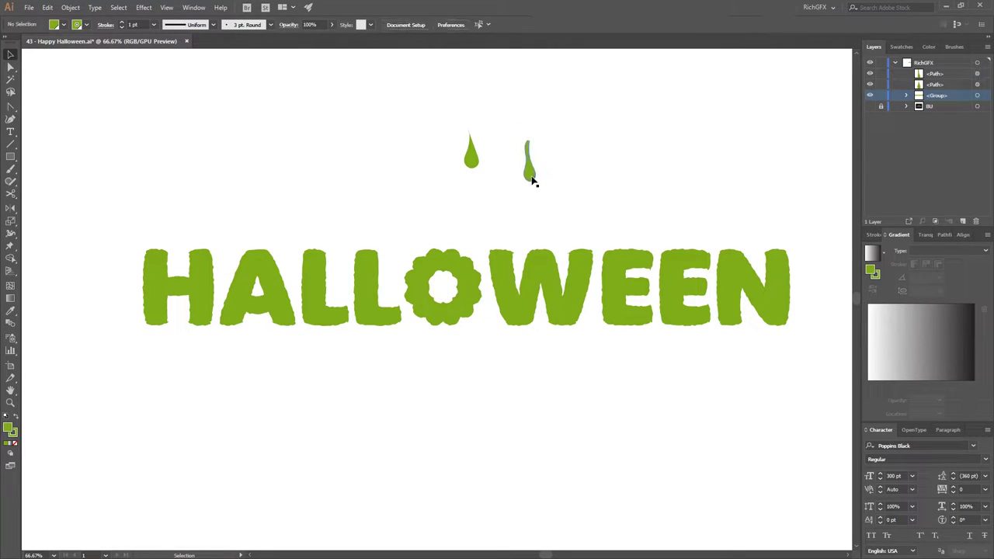
drag(532, 175, 501, 162)
click(570, 189)
click(10, 105)
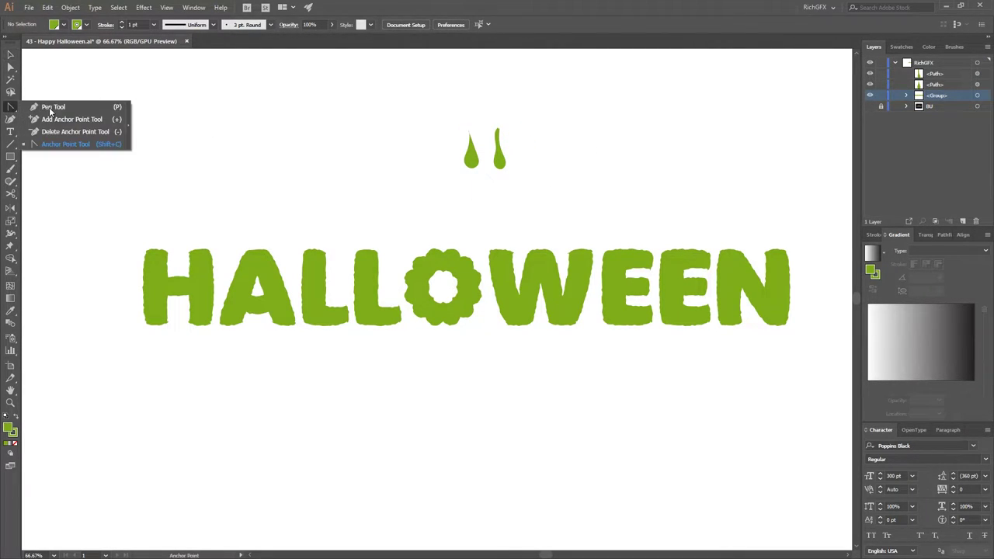
click(51, 109)
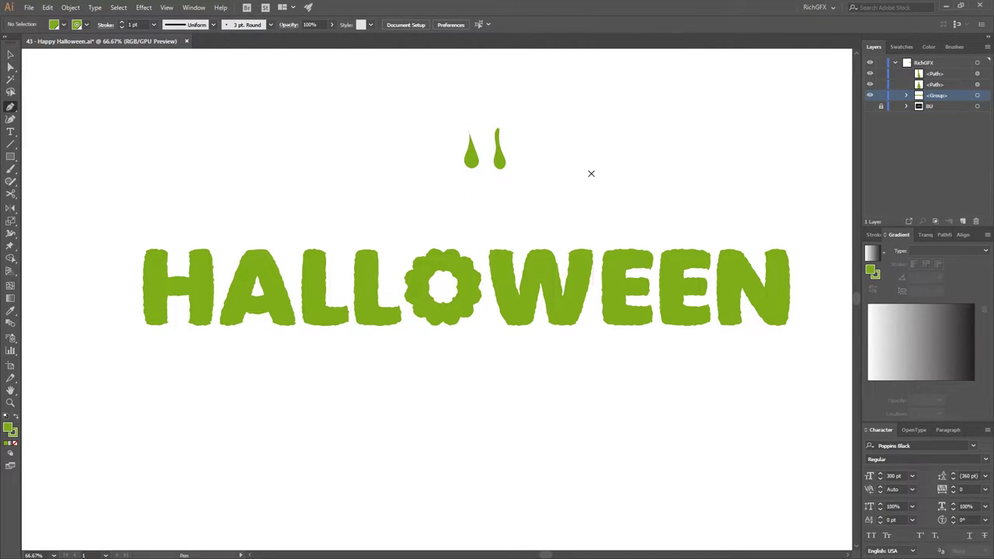
Draw a small arch path beside the drips and swap its fill to a stroke.
click(550, 135)
drag(596, 136, 627, 180)
ctrl+click(628, 179)
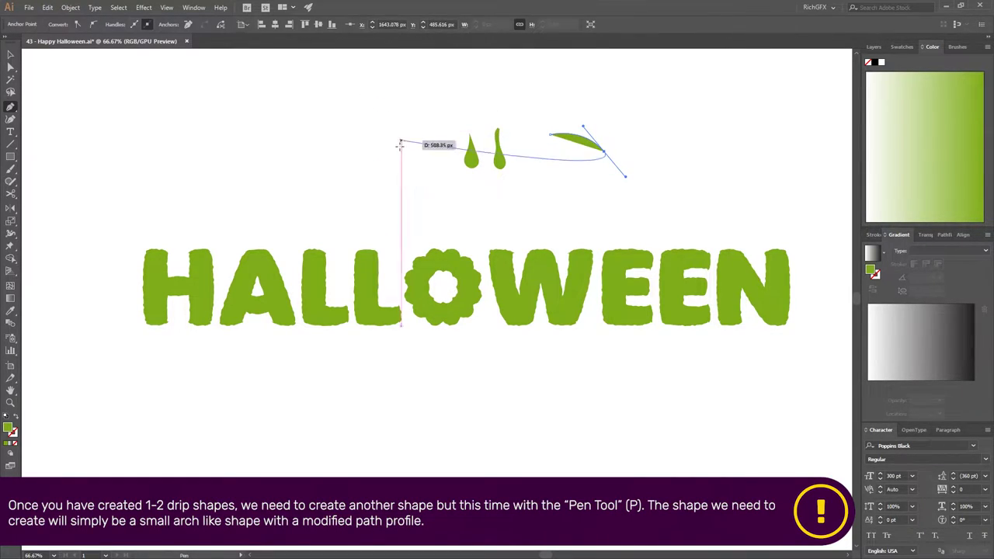
click(12, 55)
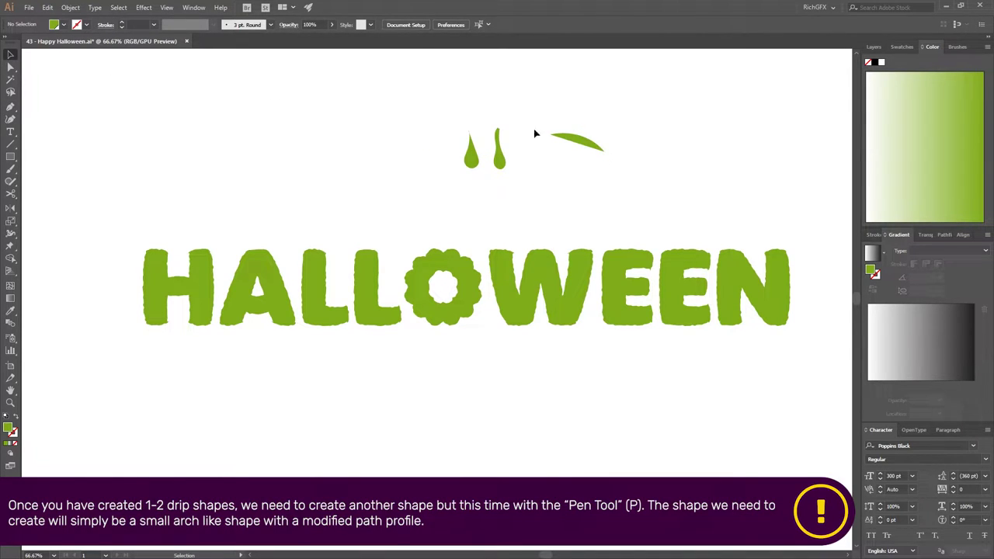
click(580, 140)
click(20, 422)
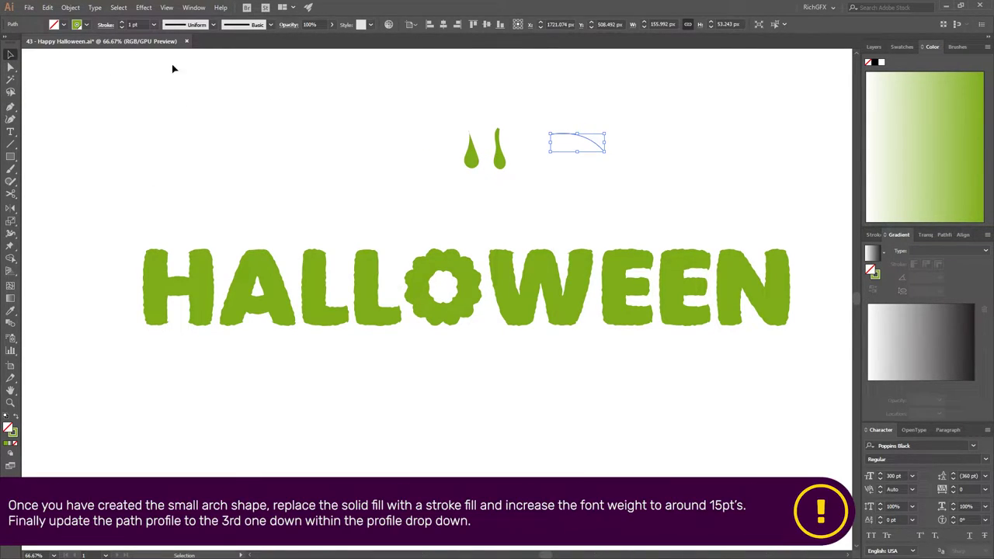
Give the arch a tapered width profile, rotate it clockwise, and set a 15 pt stroke.
click(132, 24)
click(213, 24)
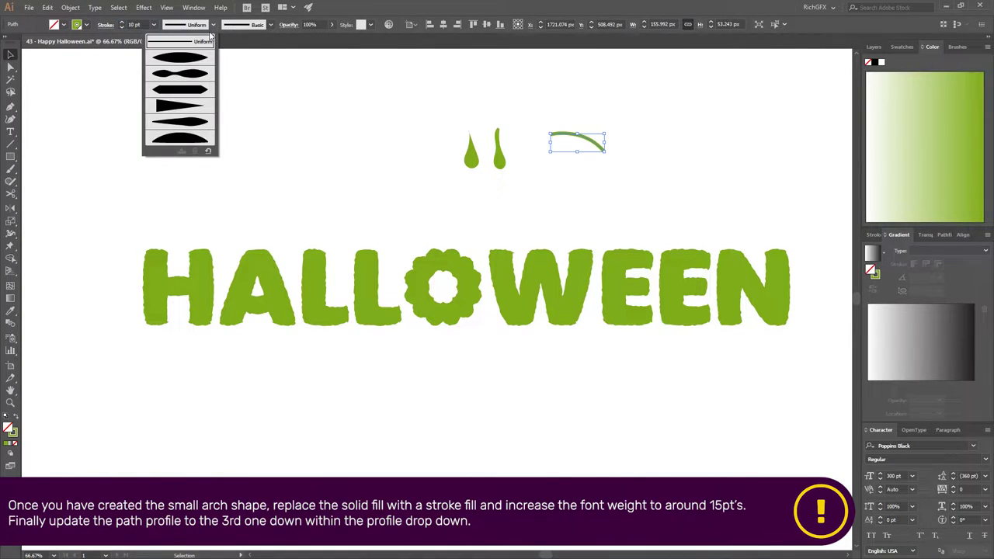
click(190, 74)
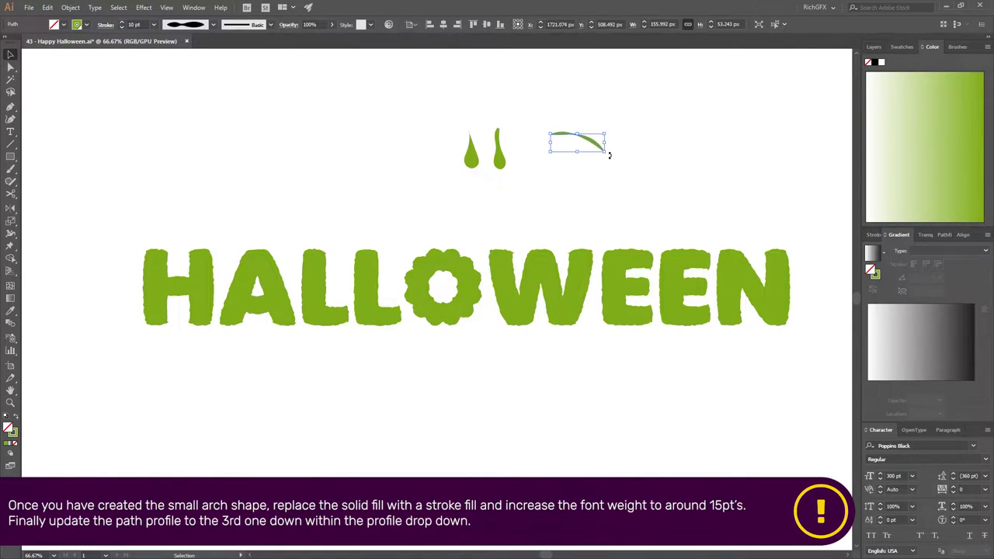
drag(609, 155, 607, 175)
click(133, 24)
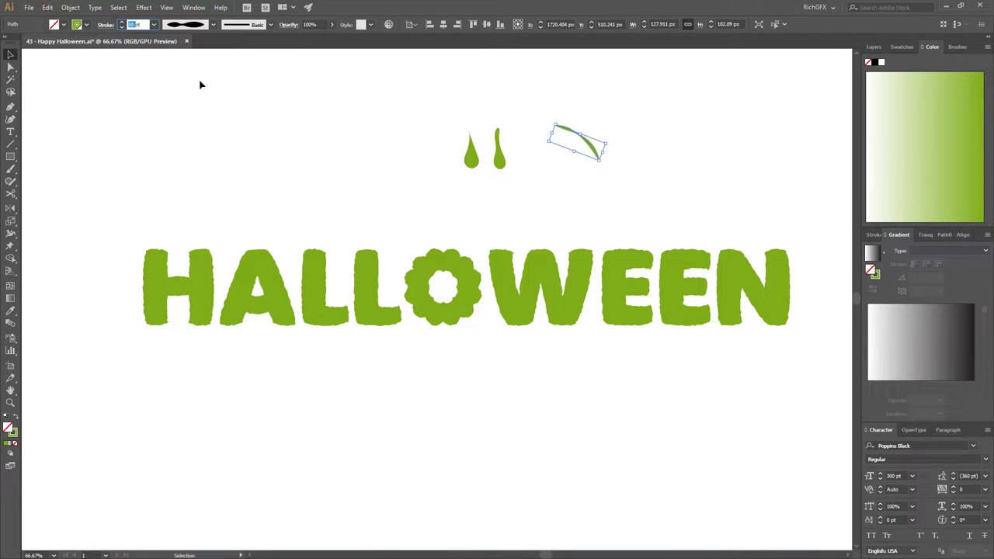
key(Up)
click(564, 180)
click(592, 144)
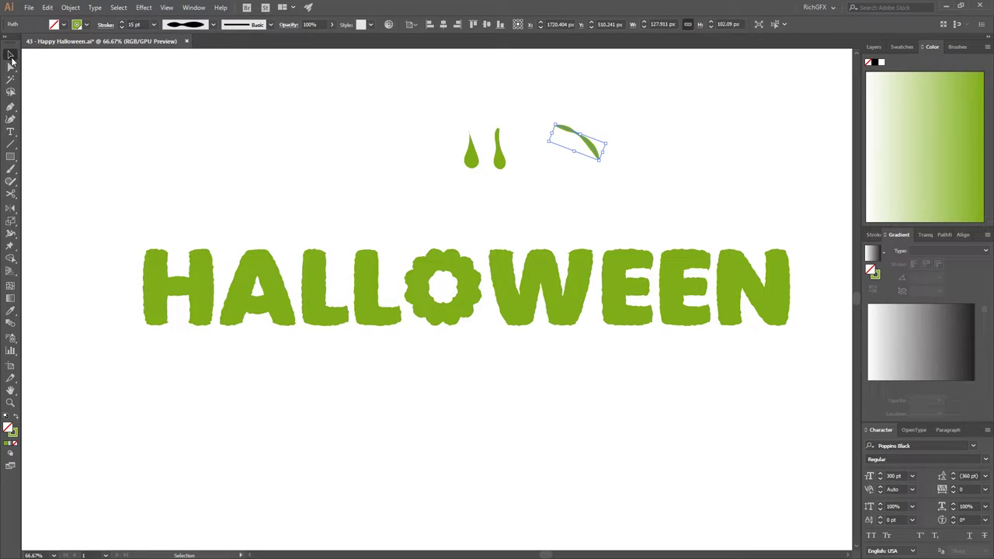
Expand the appearance of both drips and the arch, then move the arch toward the letters.
drag(411, 93, 677, 211)
click(70, 7)
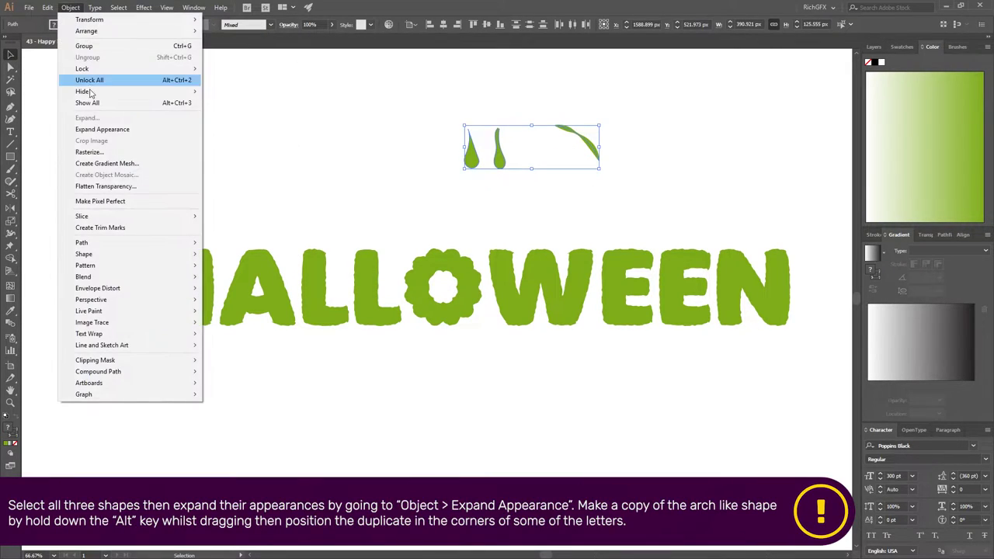
click(102, 128)
click(605, 191)
mouse_move(593, 148)
mouse_down()
mouse_move(501, 239)
mouse_move(183, 284)
mouse_up()
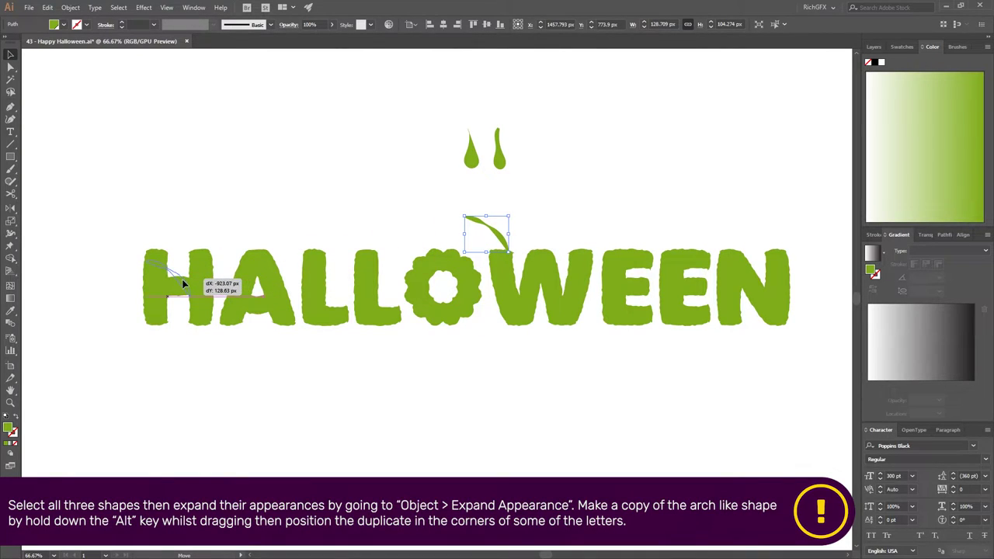
Place a resized copy of the arch over the H.
drag(498, 152, 178, 371)
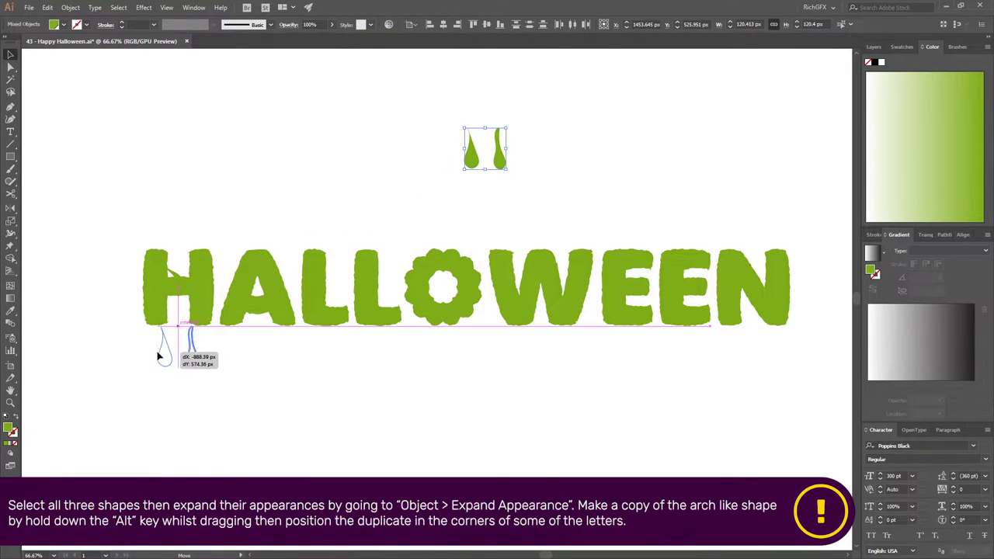
scroll(126, 308, up, 2)
scroll(179, 281, up, 1)
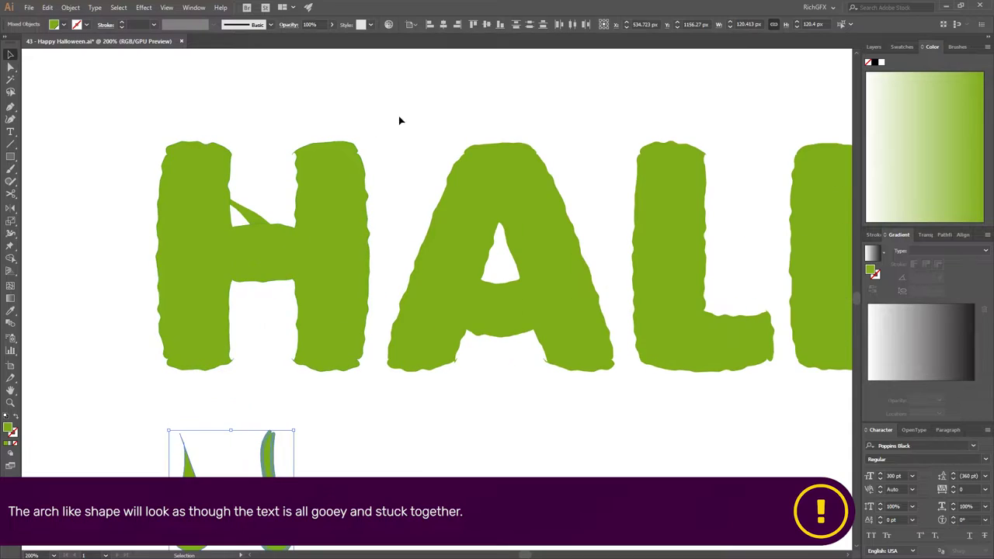
click(399, 119)
click(252, 216)
mouse_move(210, 171)
mouse_down()
mouse_move(196, 201)
mouse_move(247, 213)
mouse_move(234, 211)
mouse_up()
click(386, 168)
click(382, 186)
click(447, 162)
Rotate the H's arch about 180° and fit it into the H's inner corner.
alt+scroll(446, 161, down, 1)
alt+scroll(448, 161, down, 1)
alt+scroll(448, 175, down, 1)
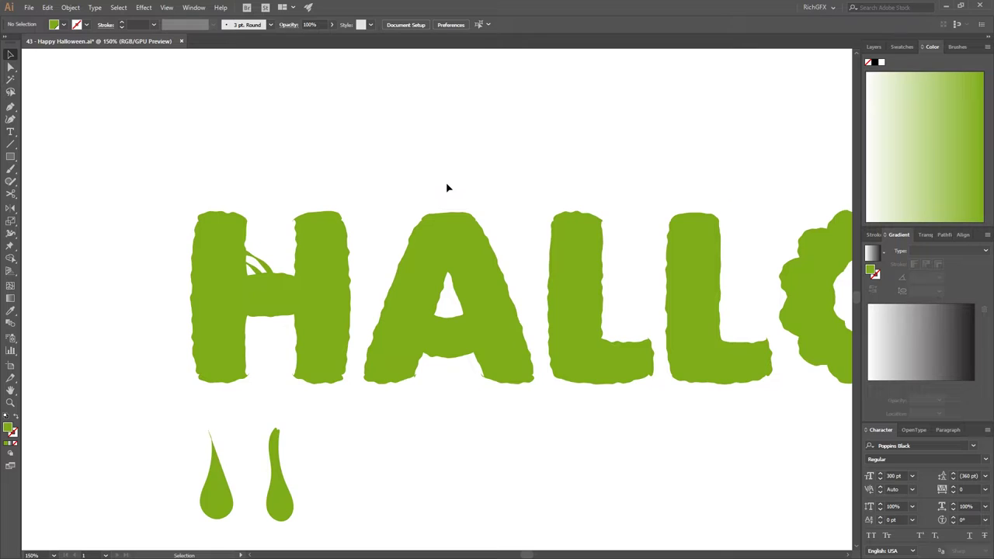
alt+scroll(458, 186, down, 1)
alt+scroll(463, 187, up, 2)
alt+scroll(388, 186, up, 3)
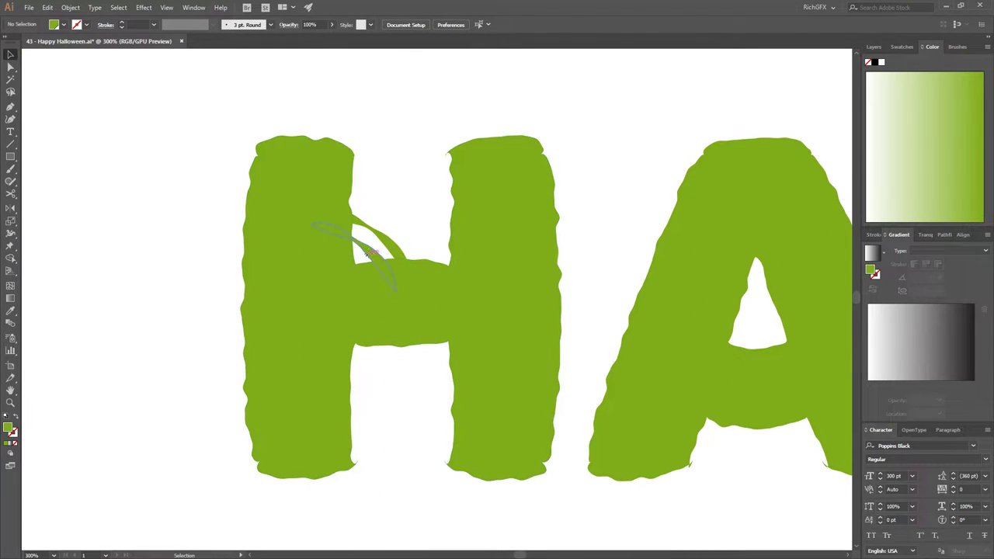
click(384, 257)
drag(417, 207, 311, 288)
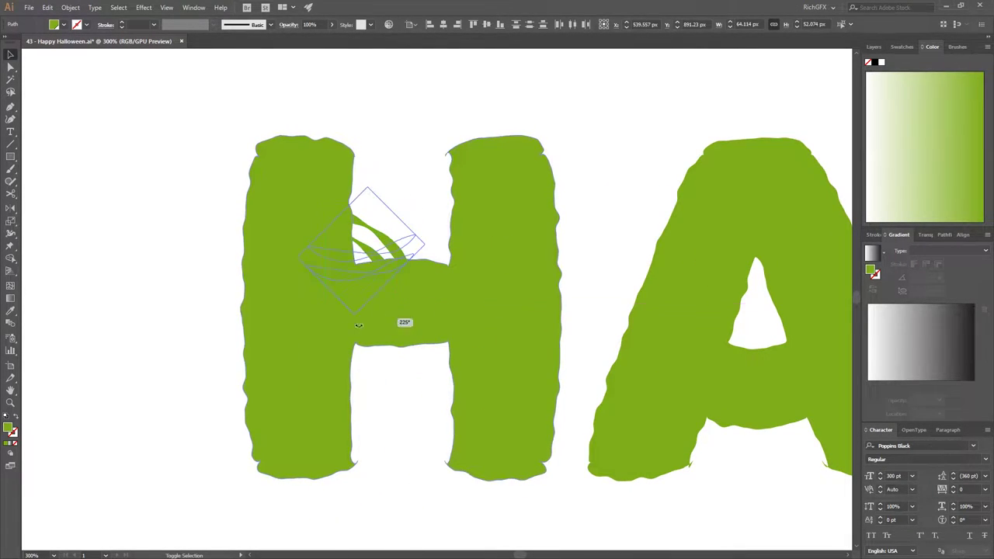
mouse_move(359, 263)
mouse_down()
mouse_move(380, 234)
mouse_move(377, 254)
mouse_up()
click(561, 189)
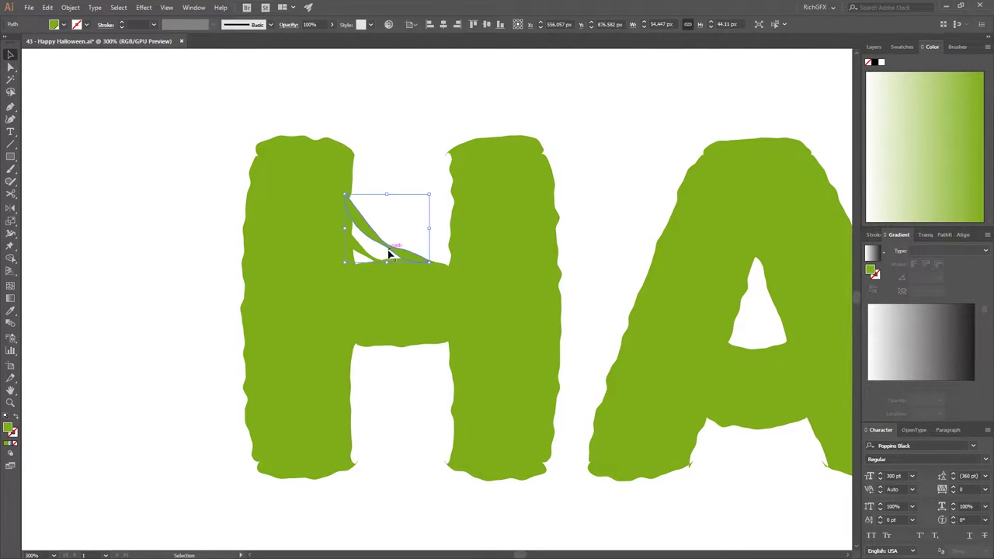
click(566, 201)
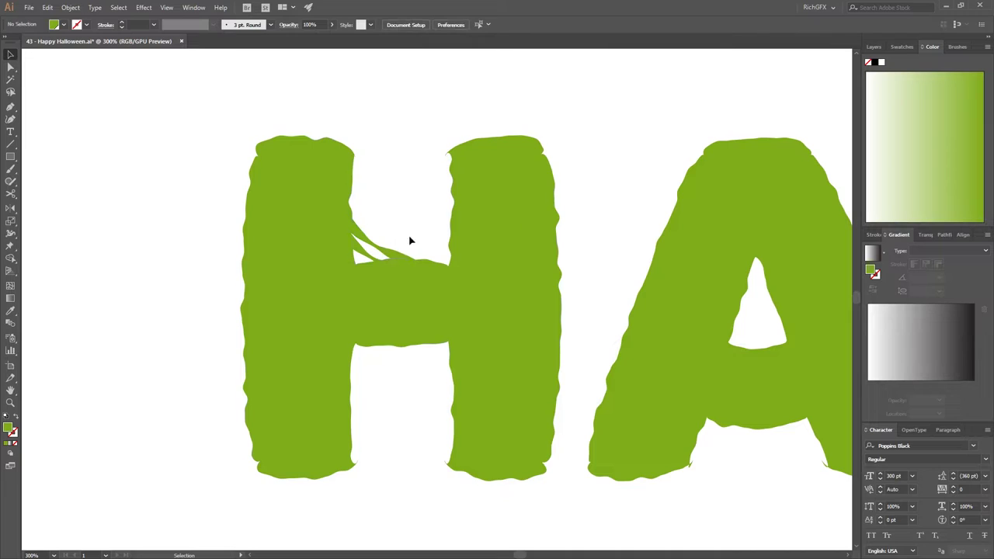
click(365, 250)
Duplicate the arch into the first L's corner.
scroll(520, 170, down, 1)
drag(587, 182, 351, 155)
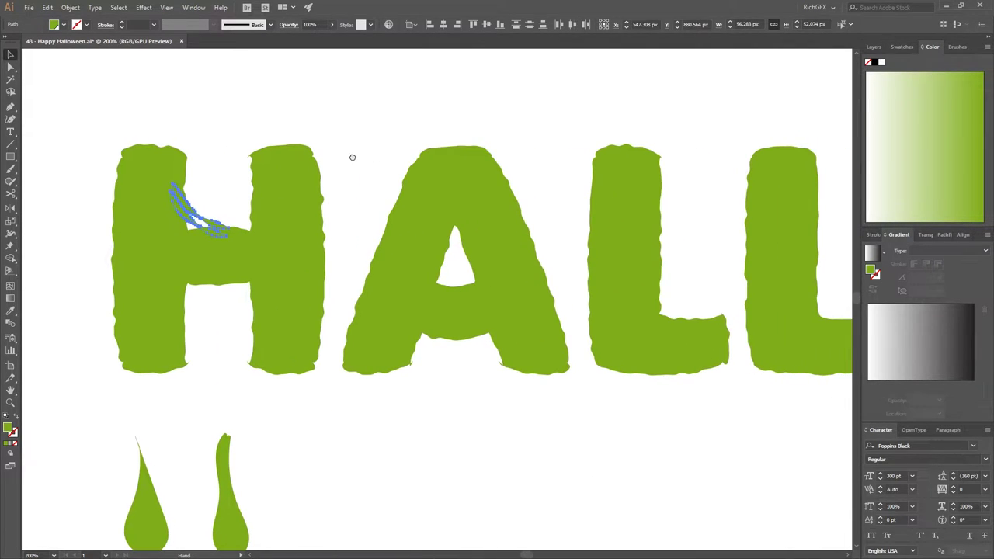
drag(200, 216, 679, 313)
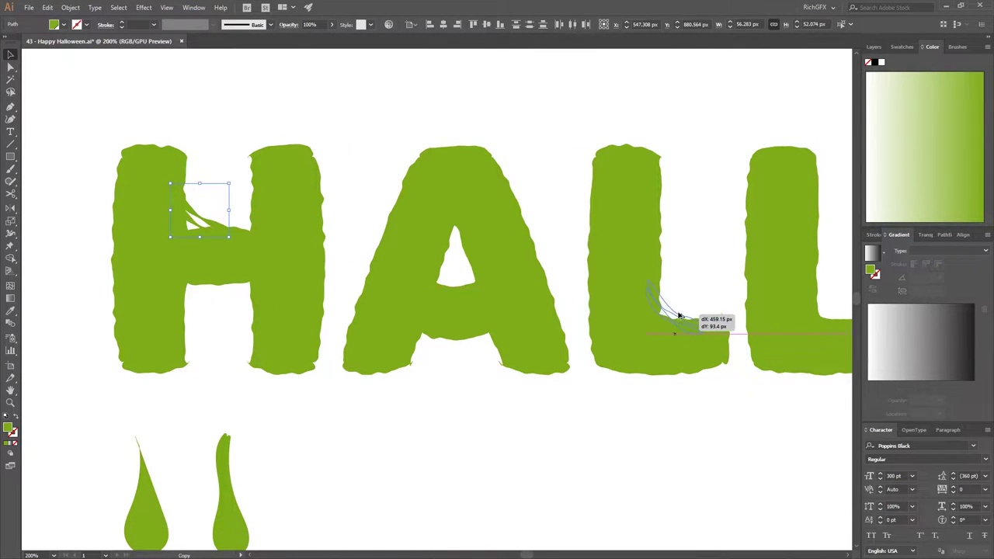
click(781, 421)
drag(781, 421, 399, 410)
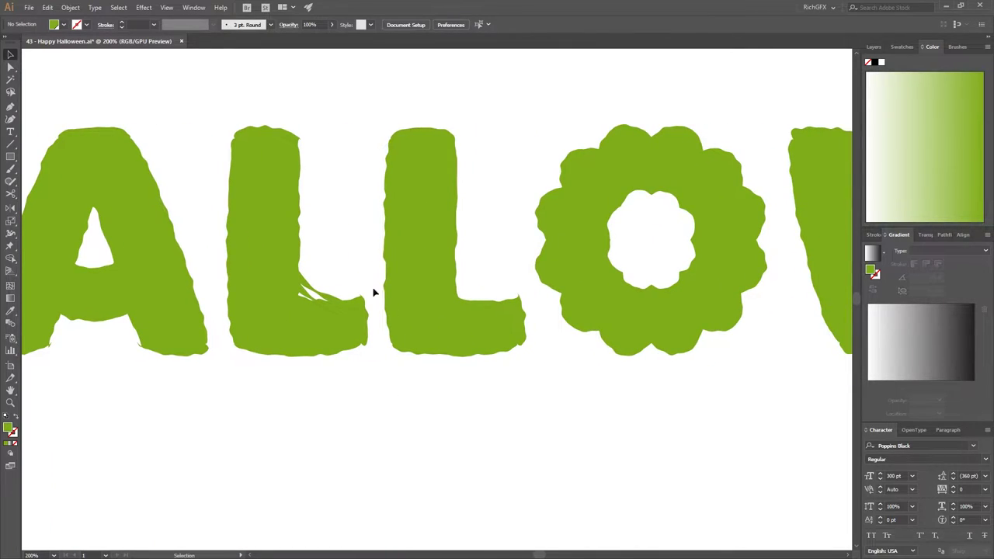
Nudge the L's arch into its inner corner, then place a rotated copy inside the O's hole.
drag(324, 299, 330, 286)
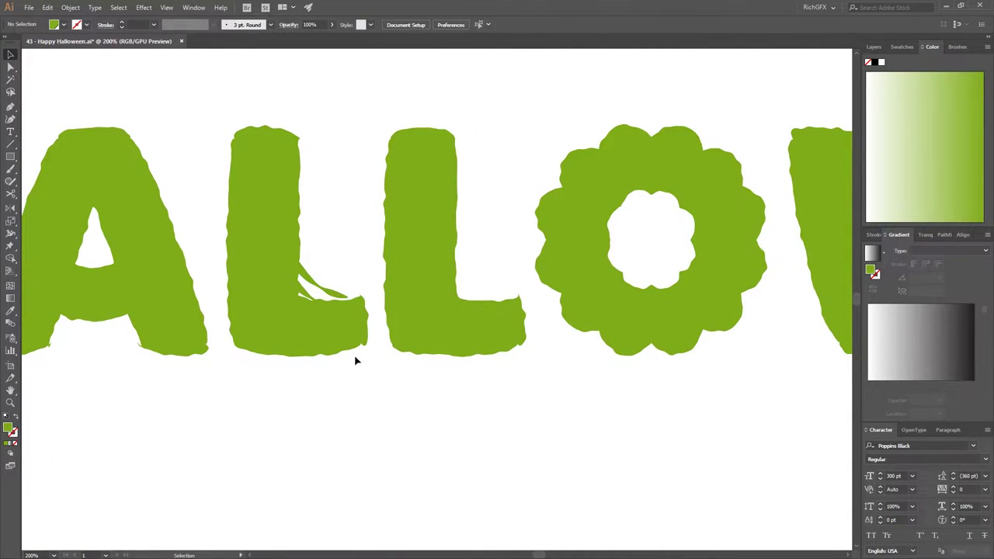
click(344, 302)
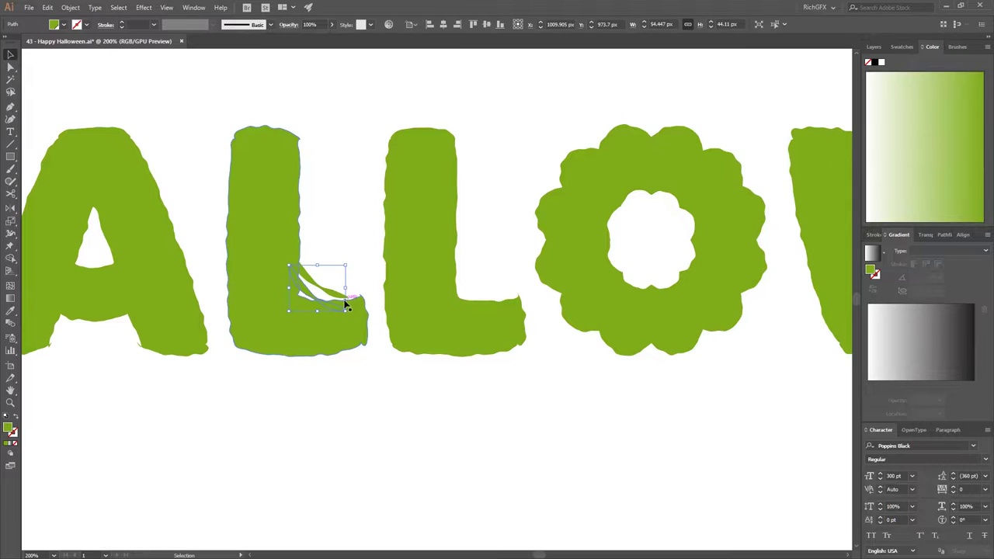
drag(344, 301, 355, 295)
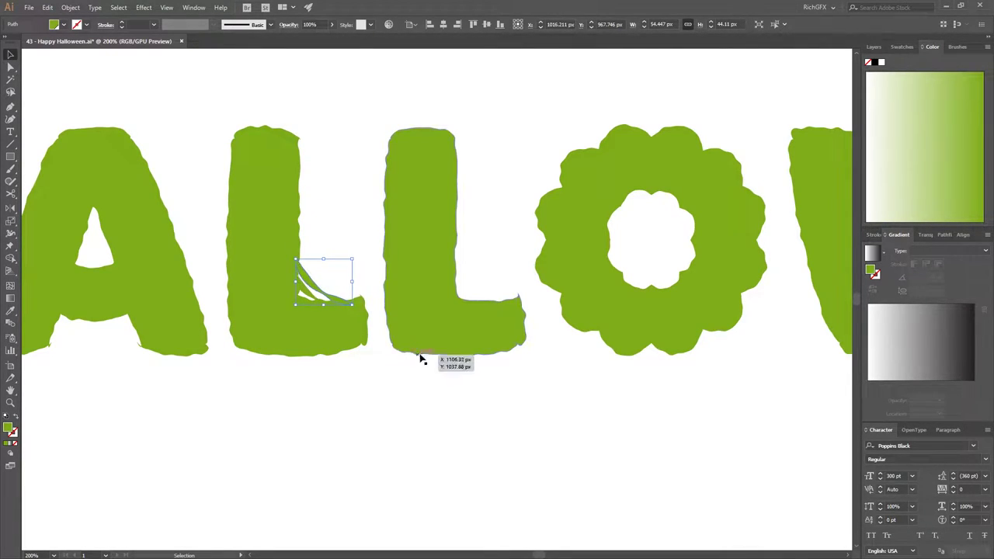
click(375, 424)
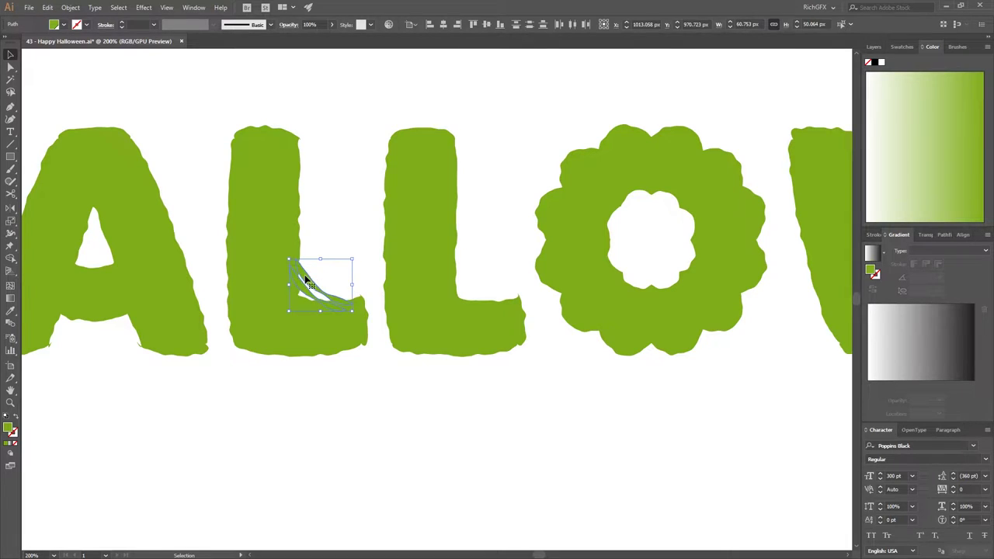
mouse_move(308, 293)
mouse_down()
mouse_move(659, 221)
mouse_move(614, 288)
mouse_up()
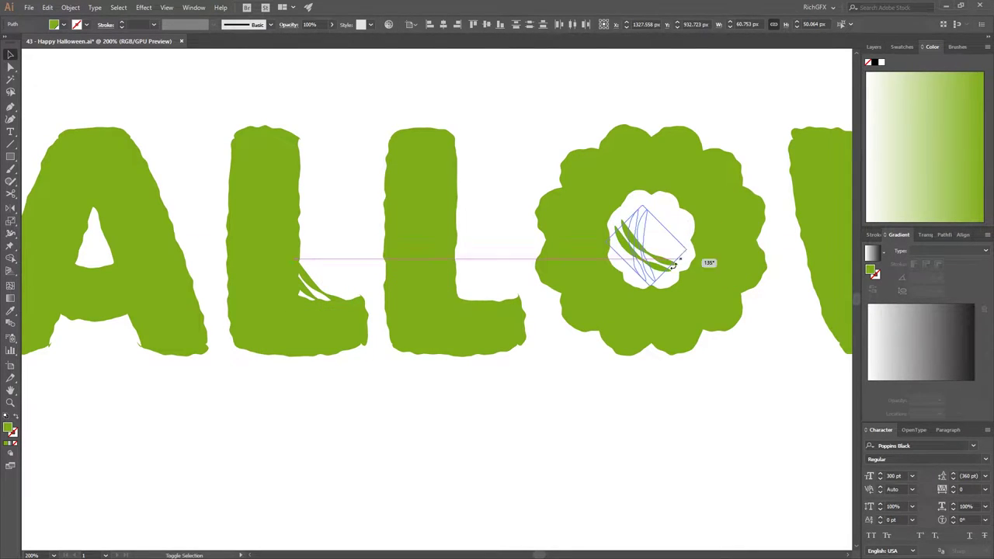
drag(664, 236, 631, 271)
Alt-drag a copy of the goo arch onto the W and position it.
click(770, 378)
mouse_move(771, 378)
mouse_down()
mouse_move(310, 386)
mouse_move(264, 406)
mouse_up()
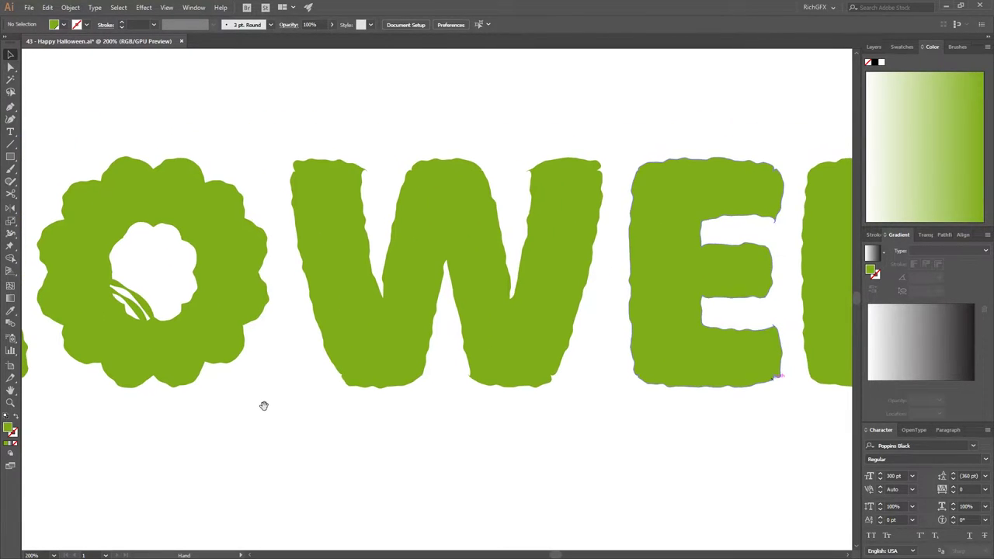
drag(133, 307, 528, 261)
click(644, 422)
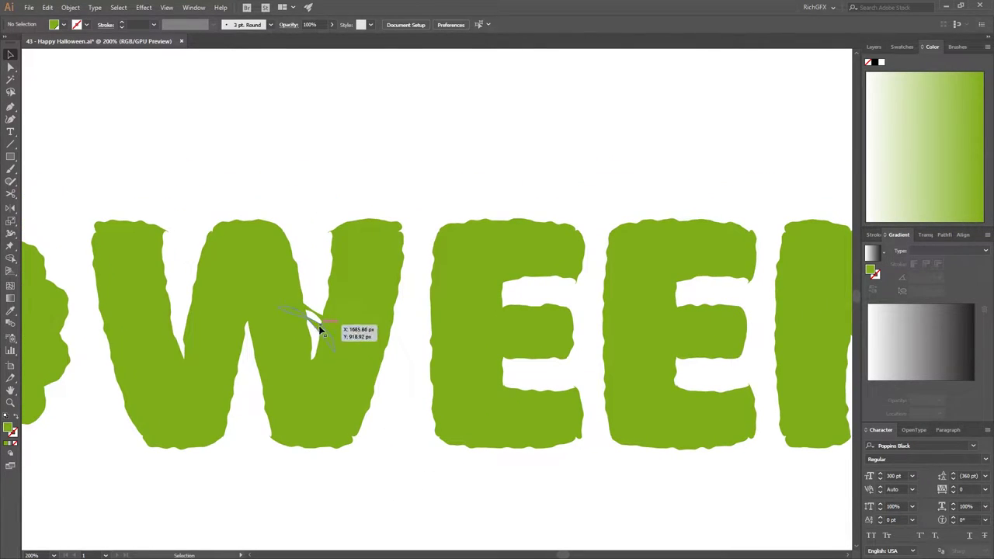
mouse_move(320, 330)
mouse_down()
mouse_move(233, 164)
mouse_move(133, 248)
mouse_move(185, 222)
mouse_move(517, 301)
mouse_move(532, 295)
mouse_move(517, 303)
mouse_up()
Place an arch copy in the lower notch of the first E.
click(594, 461)
drag(657, 479, 367, 451)
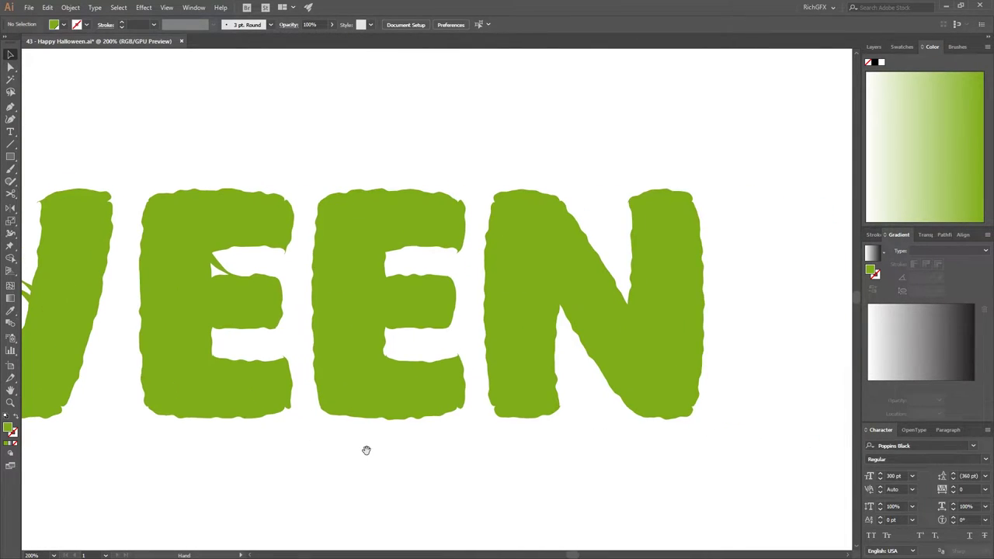
mouse_move(383, 273)
mouse_down()
mouse_move(404, 354)
mouse_move(612, 285)
mouse_move(662, 283)
mouse_move(628, 275)
mouse_move(571, 373)
mouse_up()
click(499, 479)
click(608, 373)
click(547, 483)
Add an arch to the N, rotated to follow its diagonal.
click(730, 412)
drag(594, 320, 539, 445)
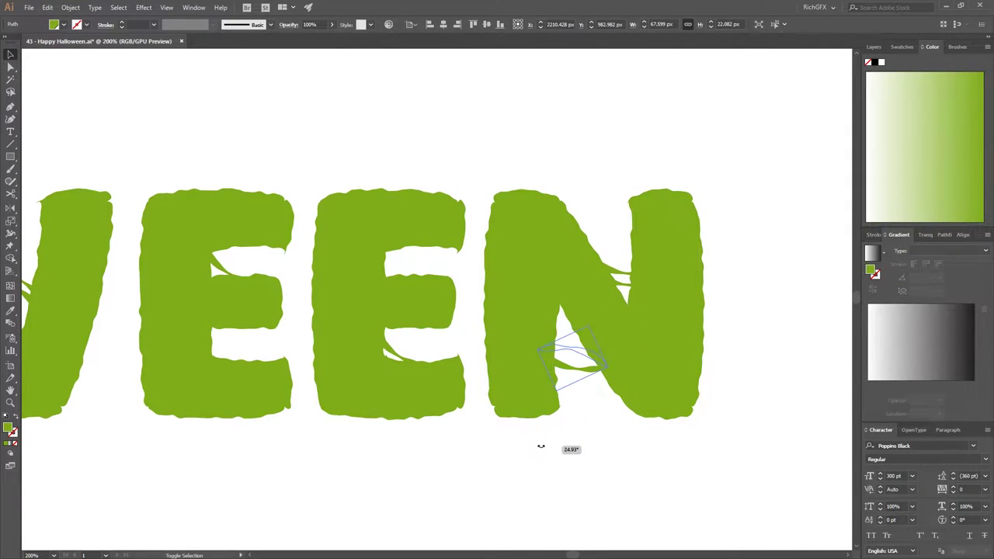
click(620, 463)
drag(578, 354, 583, 328)
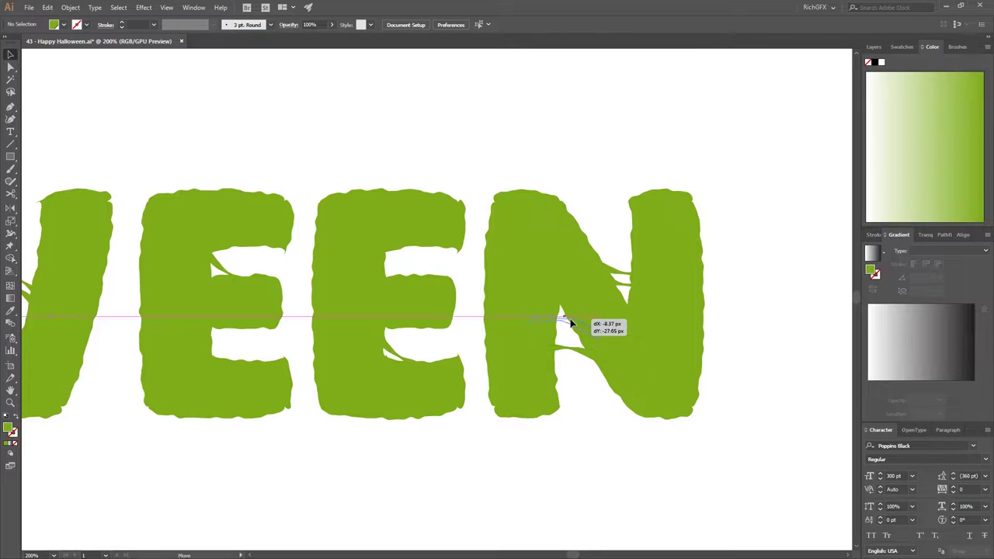
click(607, 446)
Scale up the arch inside the O and centre it in the O's hole.
scroll(607, 446, down, 1)
scroll(528, 427, left, 2)
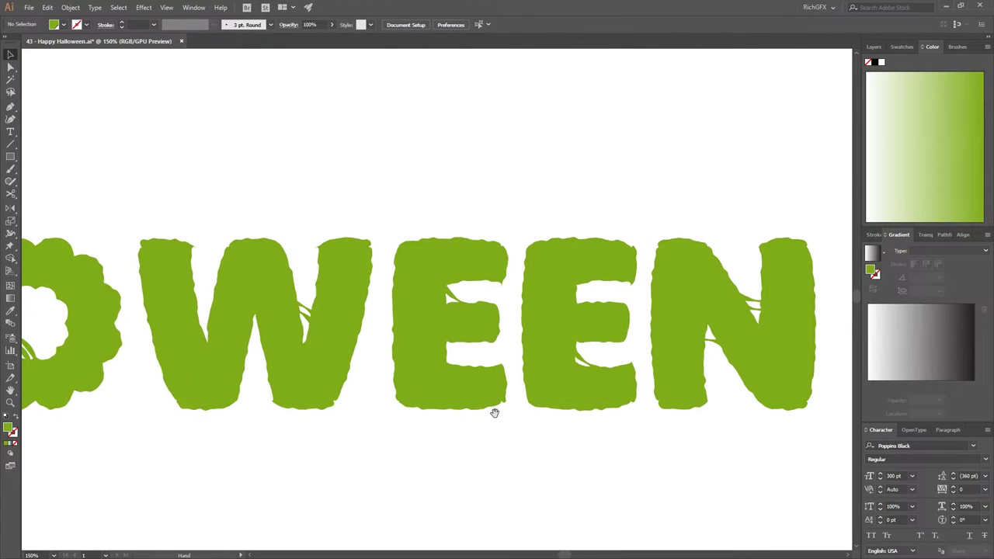
scroll(466, 425, left, 5)
scroll(524, 424, left, 3)
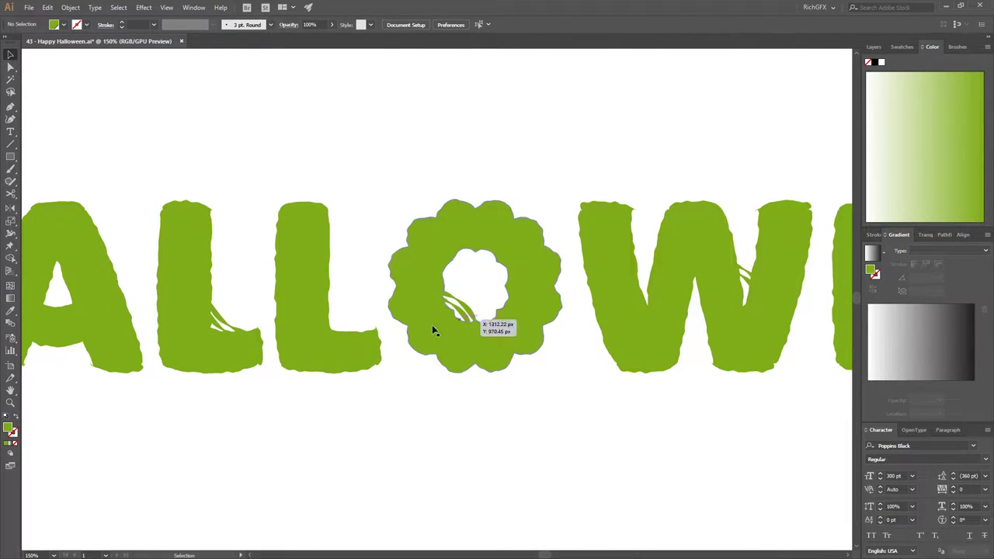
scroll(431, 325, up, 2)
click(469, 328)
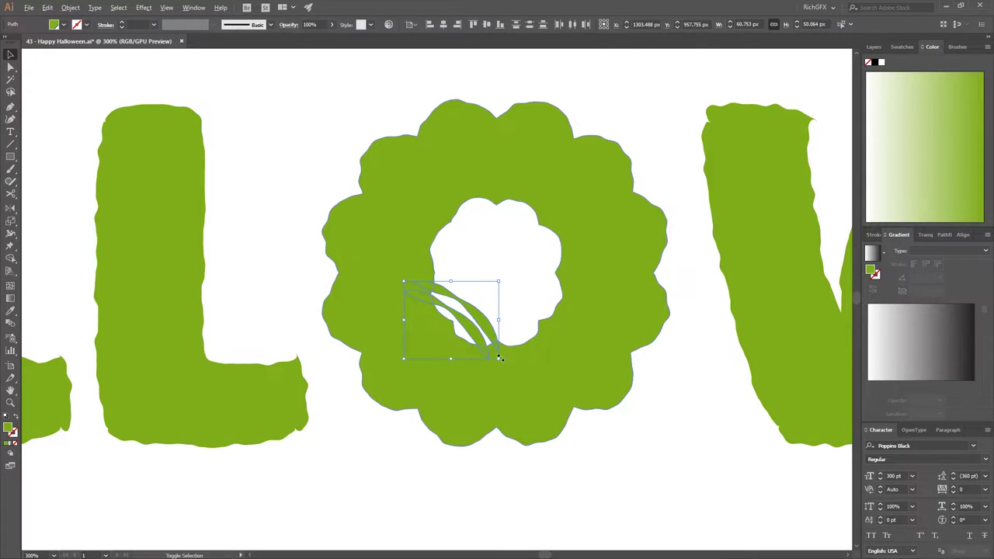
drag(498, 350, 541, 401)
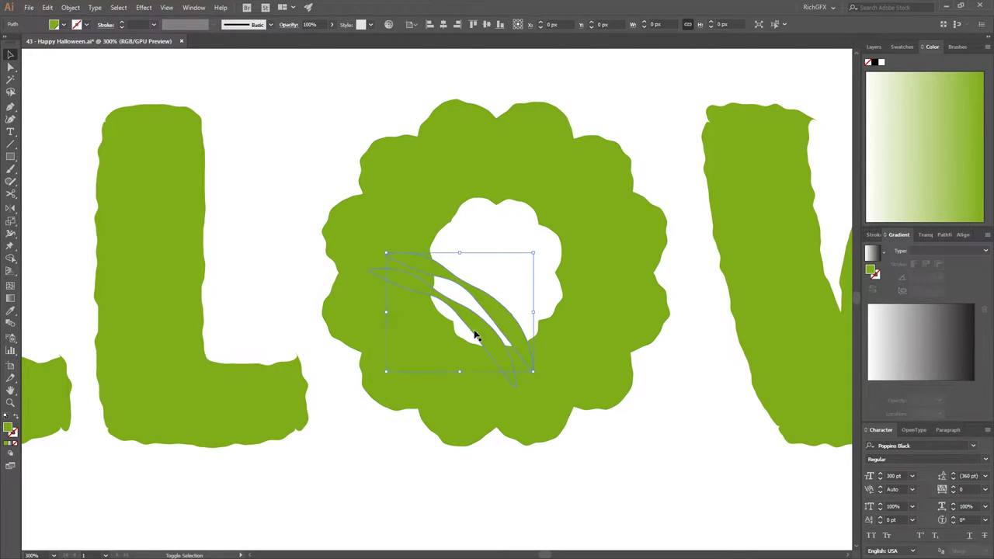
drag(502, 303, 484, 337)
click(585, 451)
click(612, 447)
Place an arch copy snugly against the H's crossbar.
scroll(621, 451, down, 2)
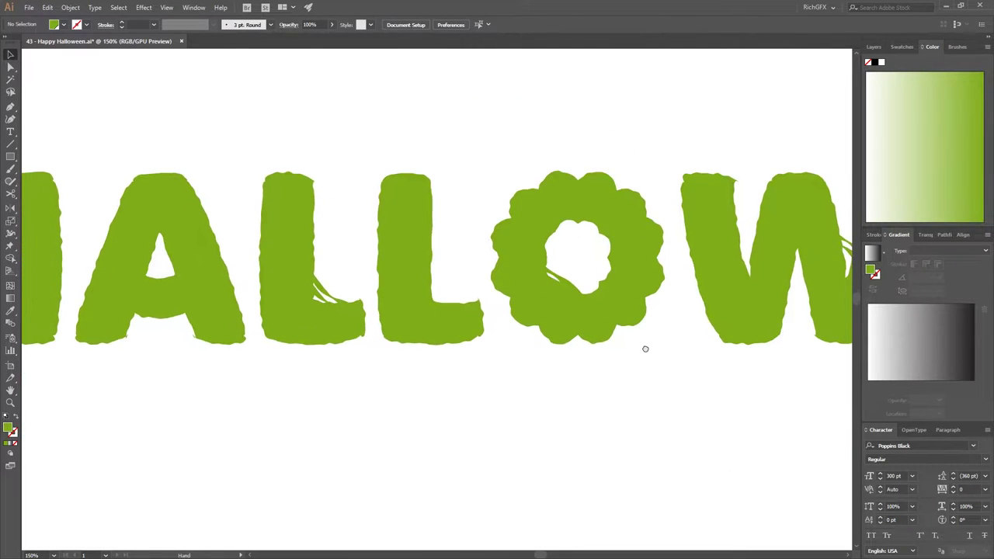
scroll(648, 351, down, 2)
drag(652, 354, 552, 394)
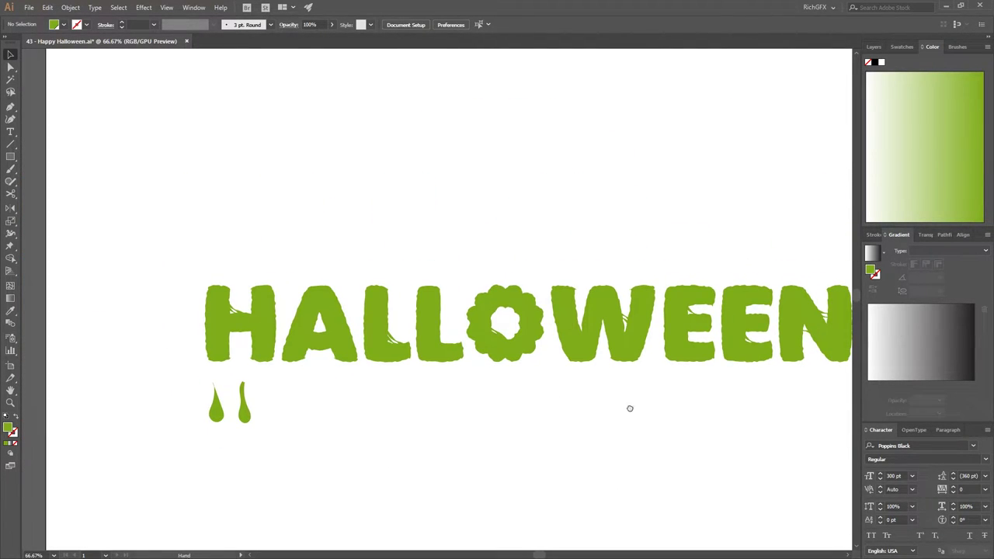
mouse_move(629, 408)
mouse_down()
mouse_move(552, 395)
mouse_move(582, 384)
mouse_up()
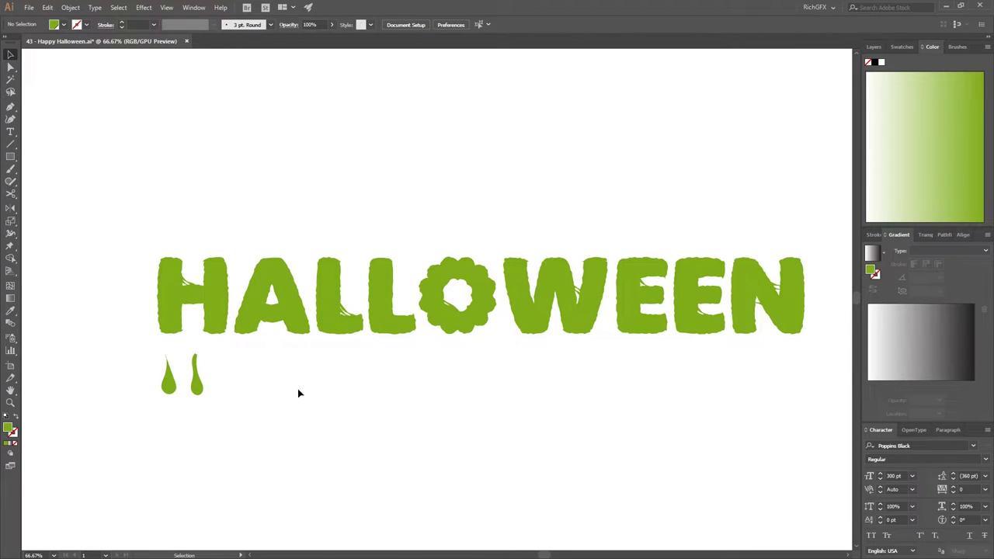
scroll(170, 355, up, 2)
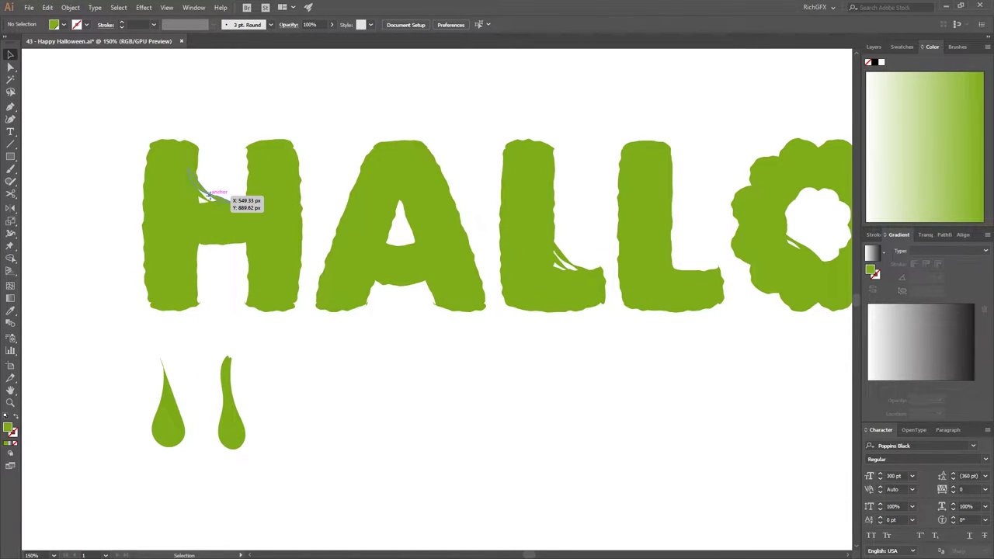
mouse_move(210, 197)
mouse_down()
mouse_move(237, 281)
mouse_move(219, 343)
mouse_move(178, 350)
mouse_up()
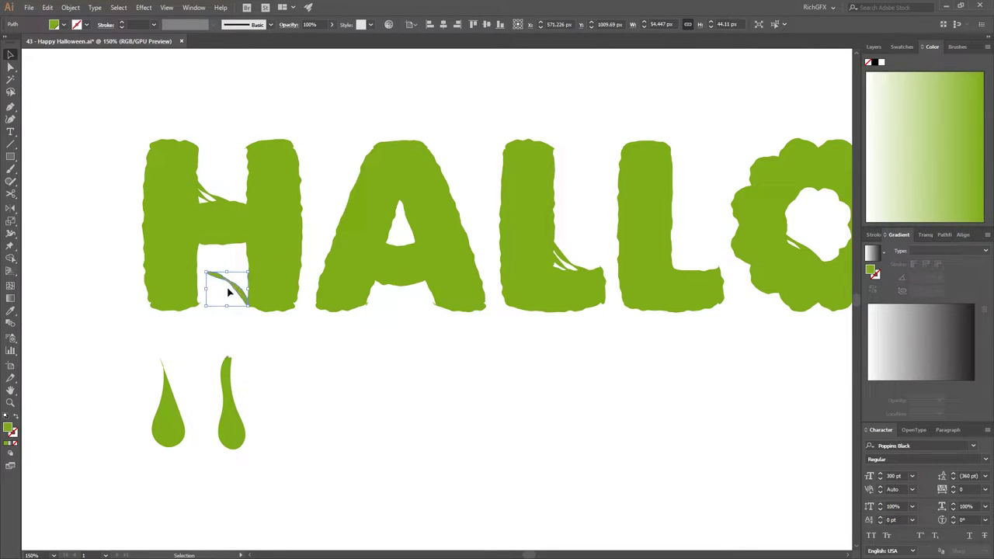
drag(232, 283, 243, 250)
click(466, 410)
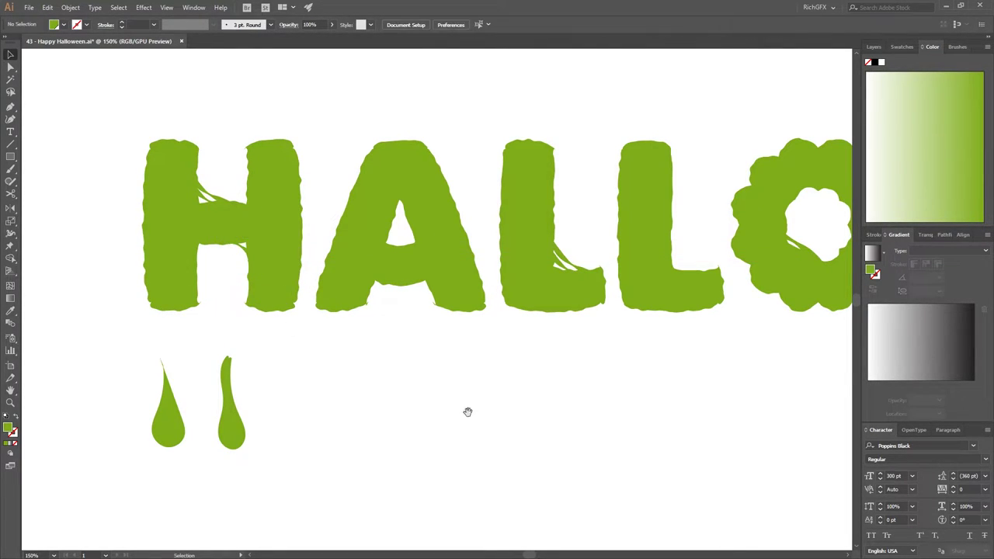
scroll(440, 446, right, 1)
scroll(349, 407, left, 2)
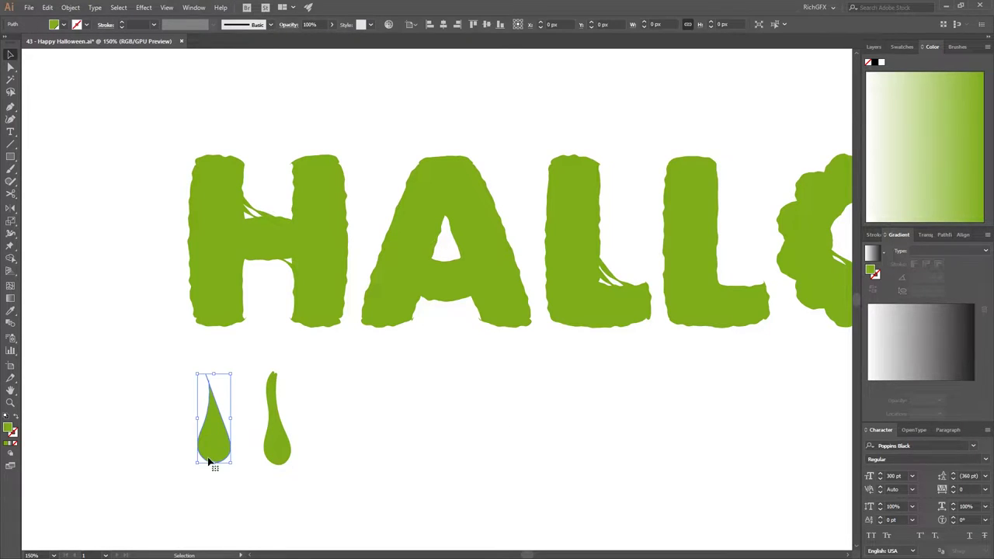
Hang drips under both legs of the H, shrinking the right one into a small drop.
drag(210, 454, 193, 359)
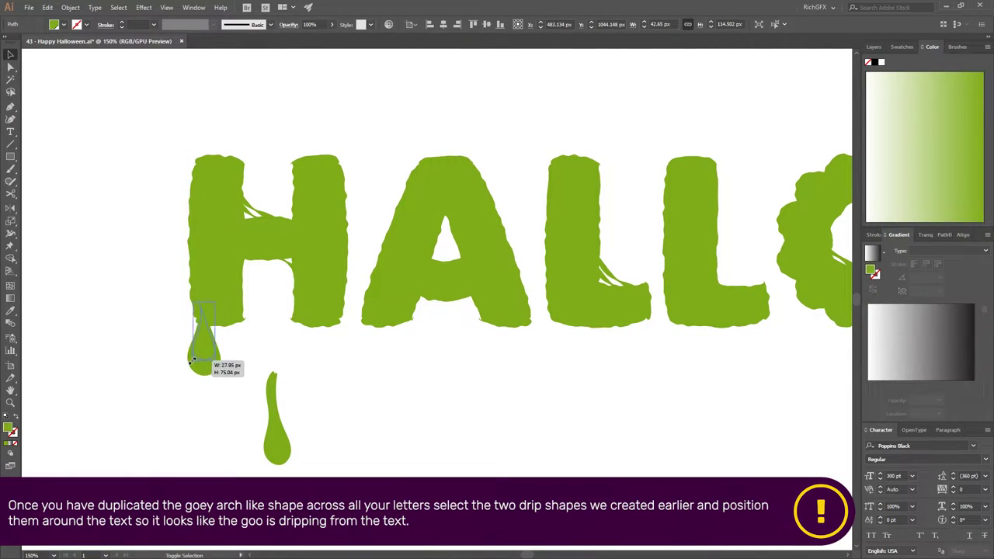
click(186, 317)
alt+scroll(186, 316, up, 3)
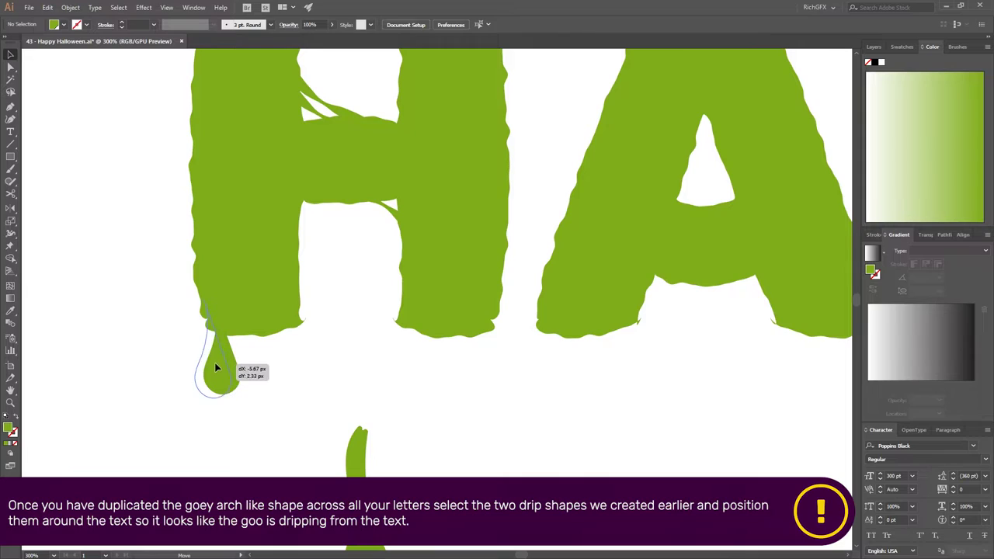
drag(216, 367, 216, 361)
drag(359, 466, 439, 410)
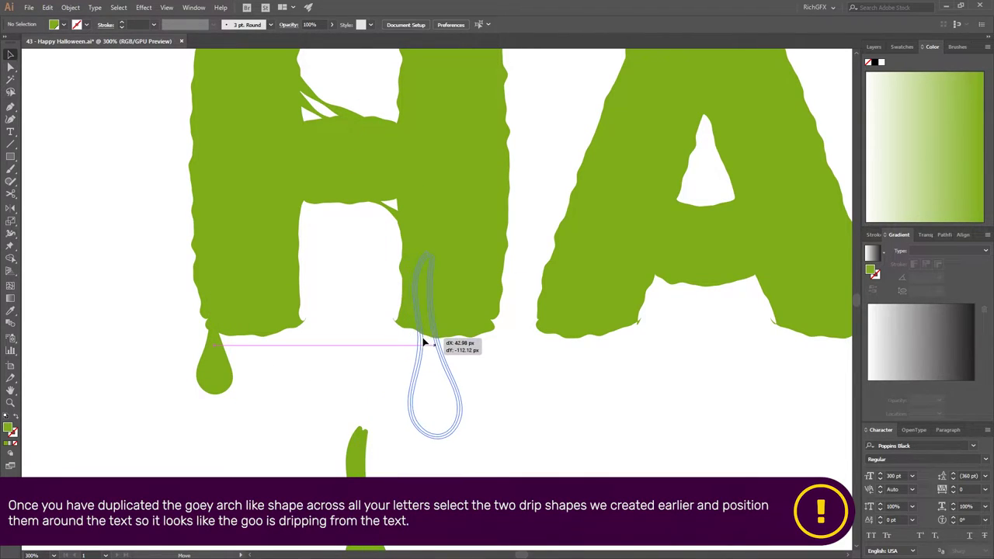
drag(465, 442, 452, 392)
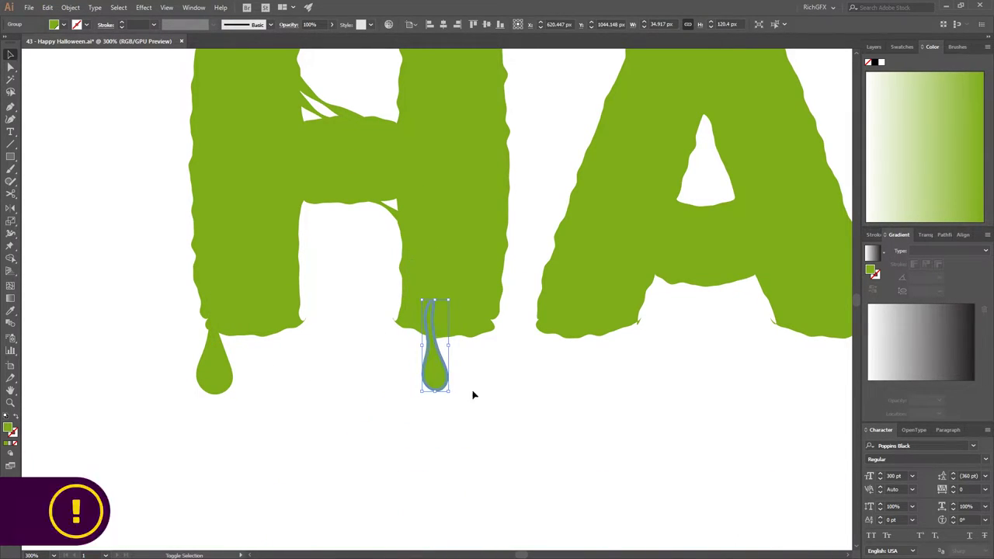
click(533, 432)
scroll(536, 413, down, 2)
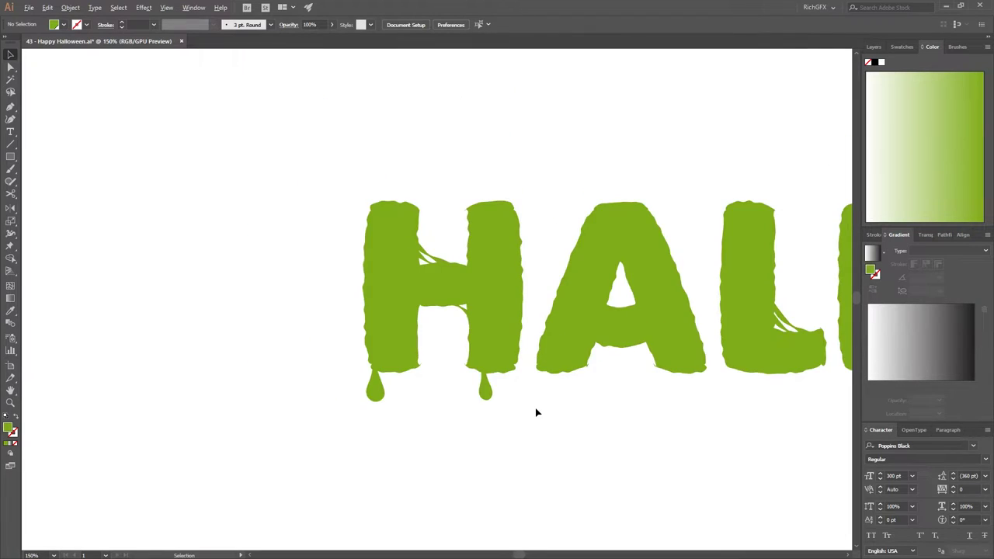
mouse_move(349, 423)
mouse_down()
mouse_move(336, 416)
mouse_move(387, 321)
mouse_move(382, 285)
mouse_up()
click(425, 256)
click(435, 209)
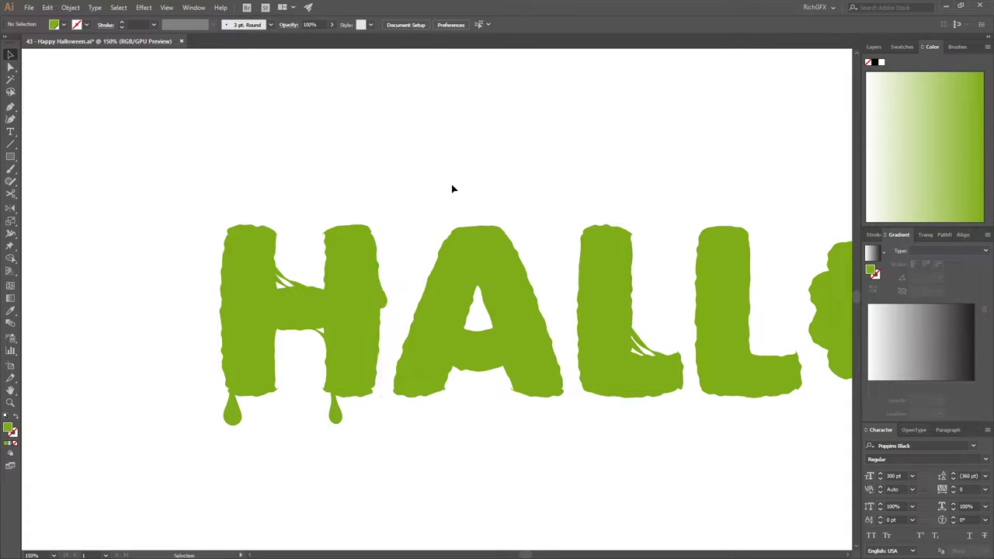
Shorten and resize the two drips under the H's legs.
scroll(569, 445, right, 3)
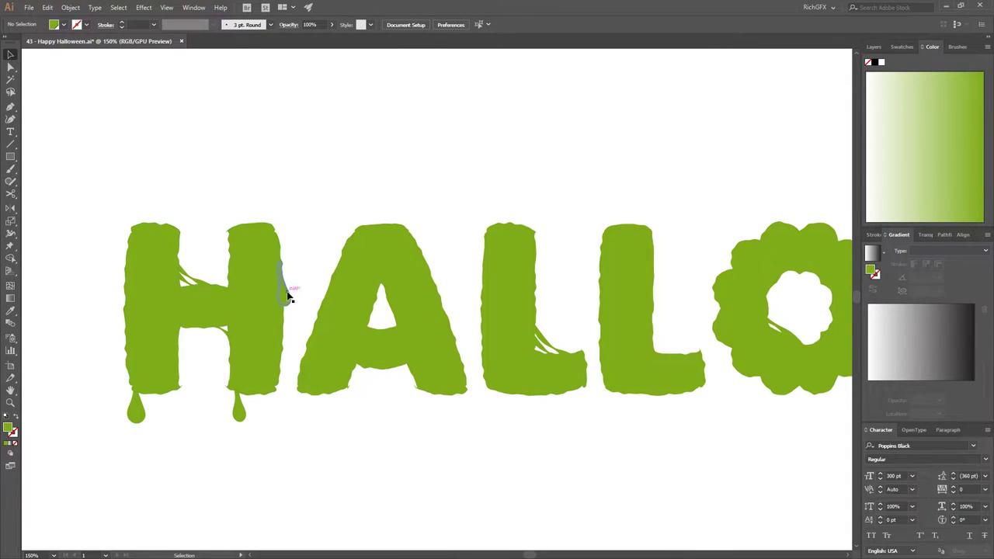
click(239, 416)
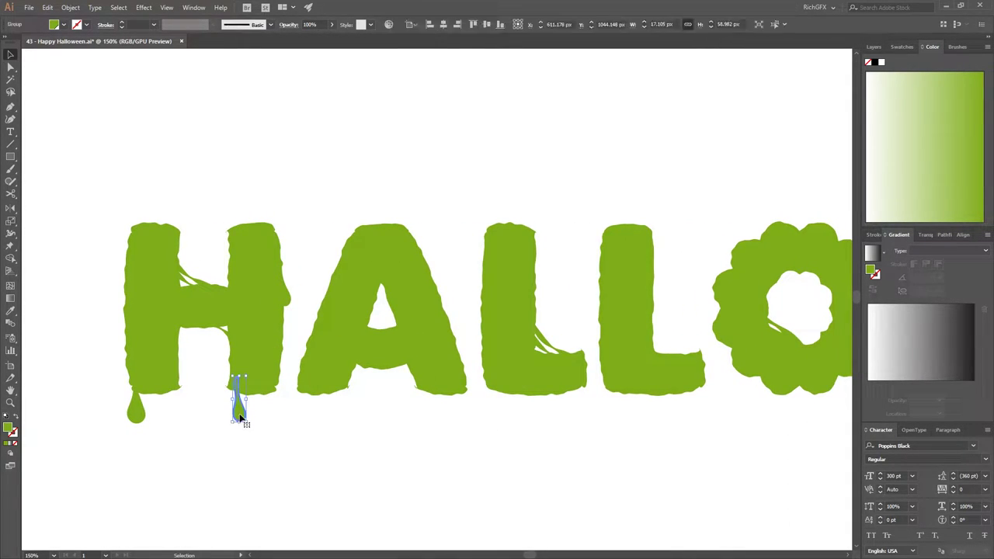
drag(243, 417, 239, 407)
click(268, 432)
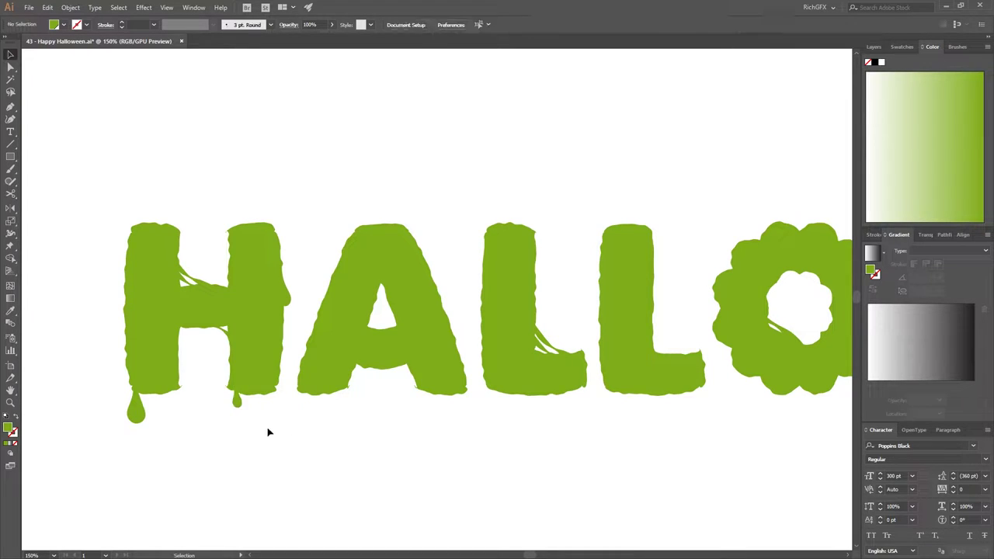
click(143, 421)
drag(149, 424, 136, 411)
click(173, 428)
click(242, 430)
Duplicate a drip to hang under the A and fine-tune its position.
drag(239, 409, 183, 356)
scroll(323, 466, right, 3)
scroll(295, 445, left, 1)
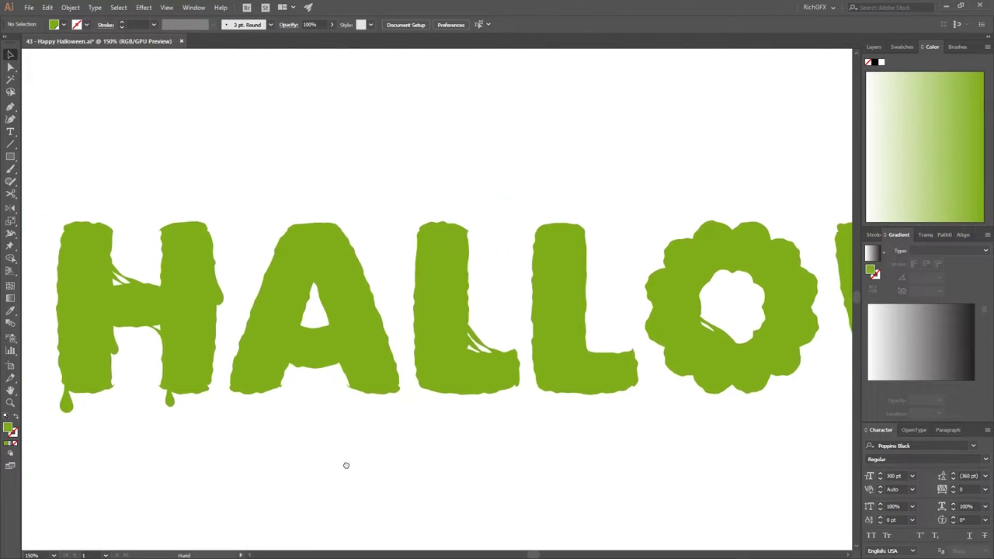
scroll(343, 463, left, 1)
drag(190, 399, 371, 394)
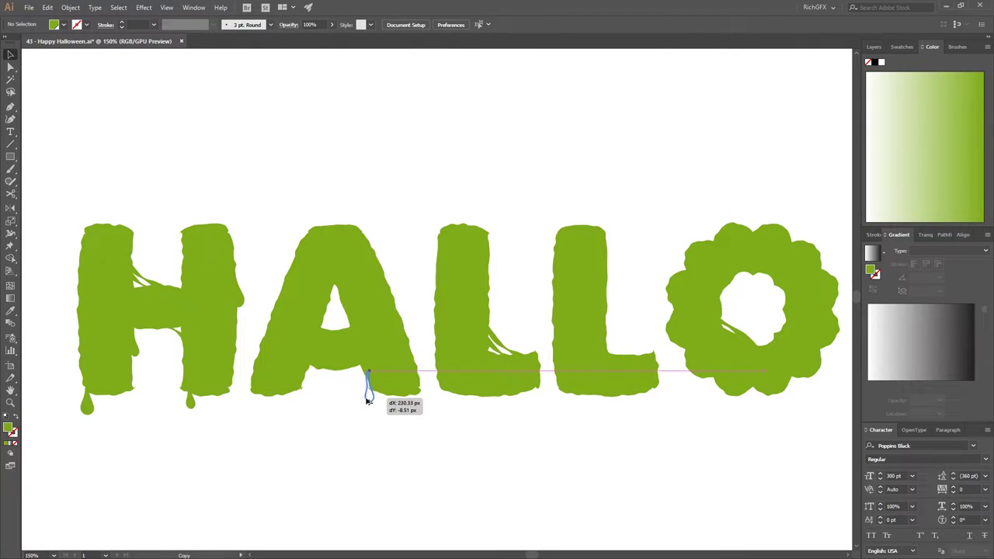
click(431, 429)
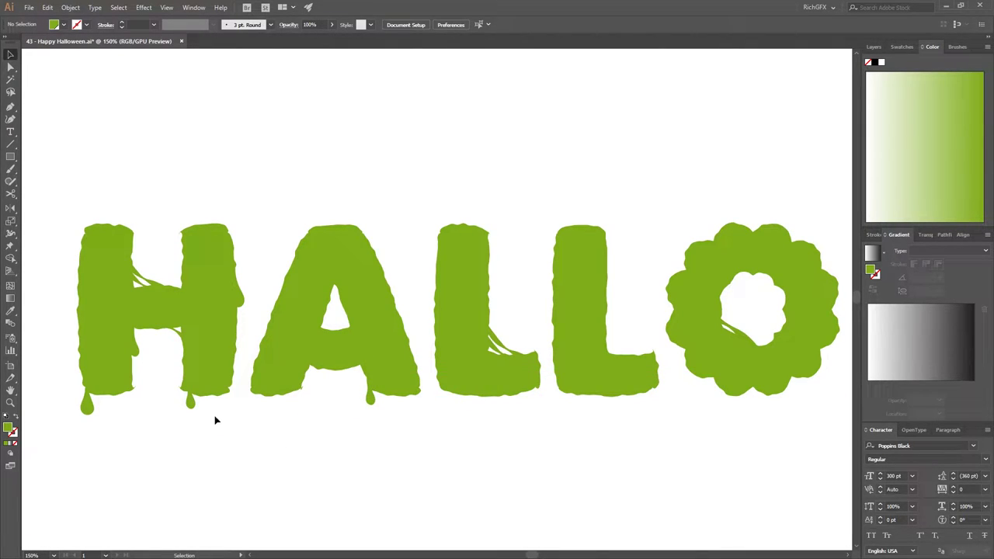
drag(91, 413, 313, 383)
drag(561, 467, 495, 478)
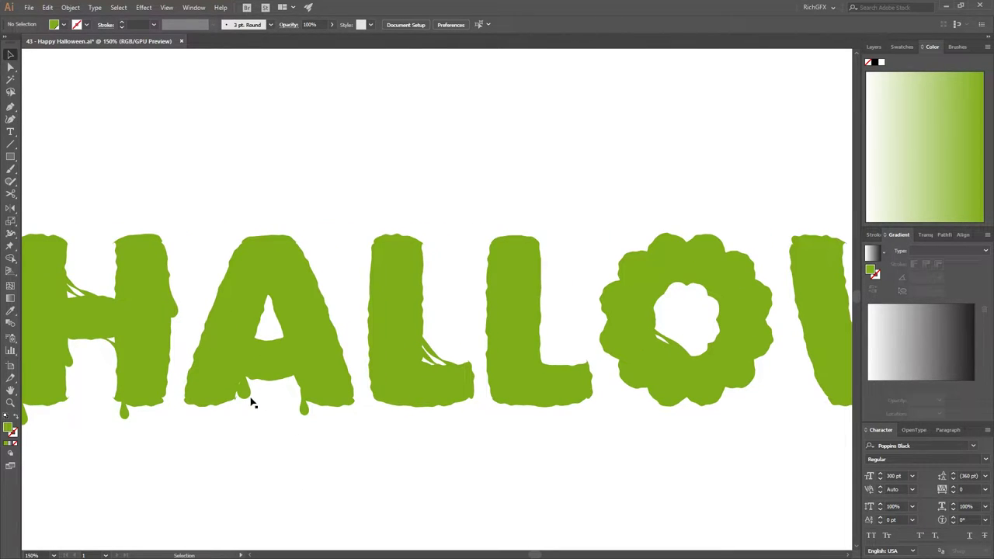
drag(252, 403, 243, 406)
drag(481, 466, 424, 439)
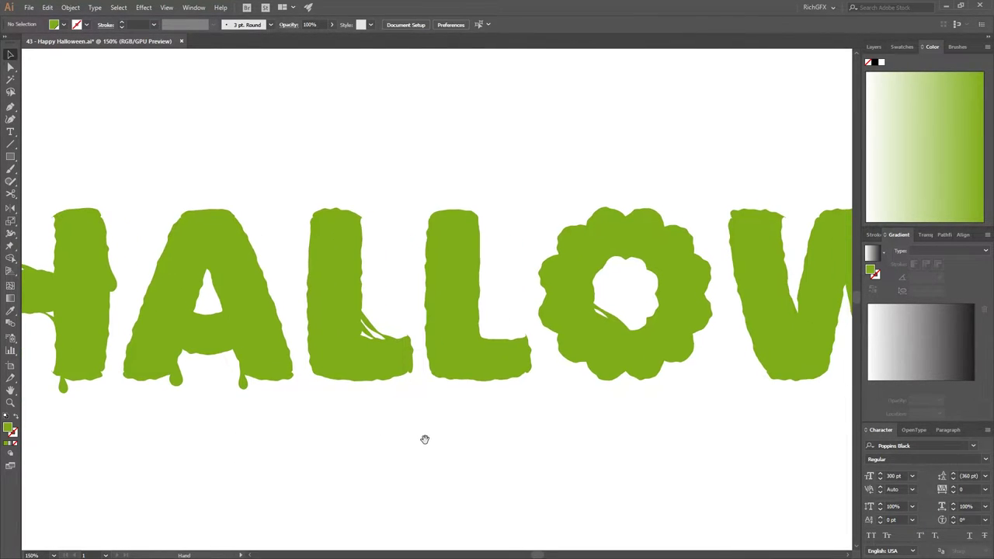
Add drip copies to the first L and under the second L.
drag(243, 393, 364, 266)
click(439, 448)
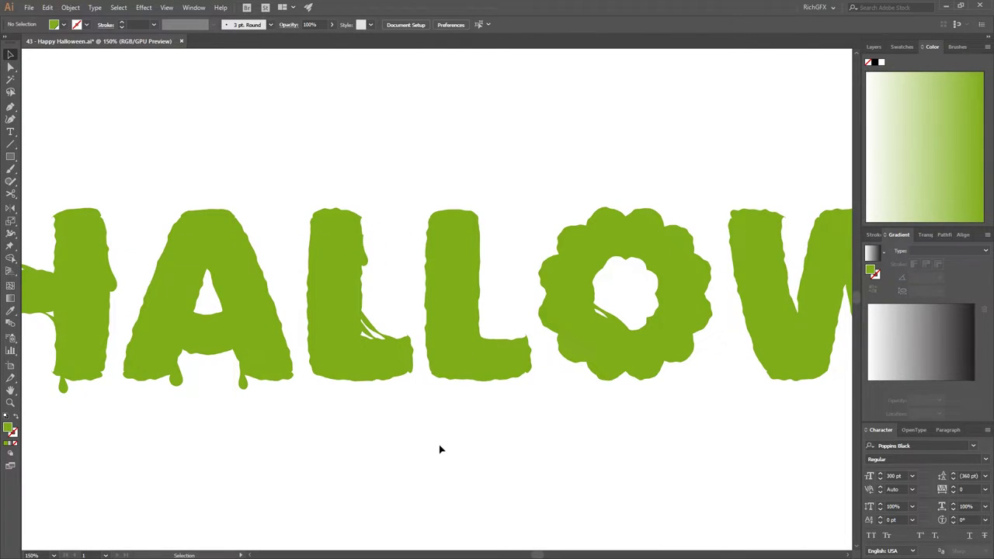
click(365, 260)
click(402, 307)
drag(368, 264, 435, 381)
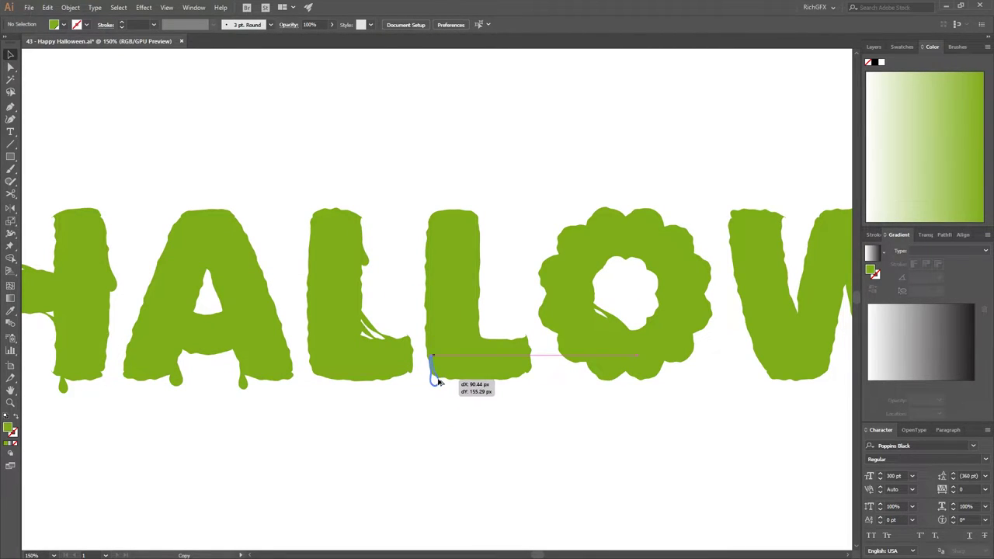
click(493, 466)
drag(494, 466, 493, 457)
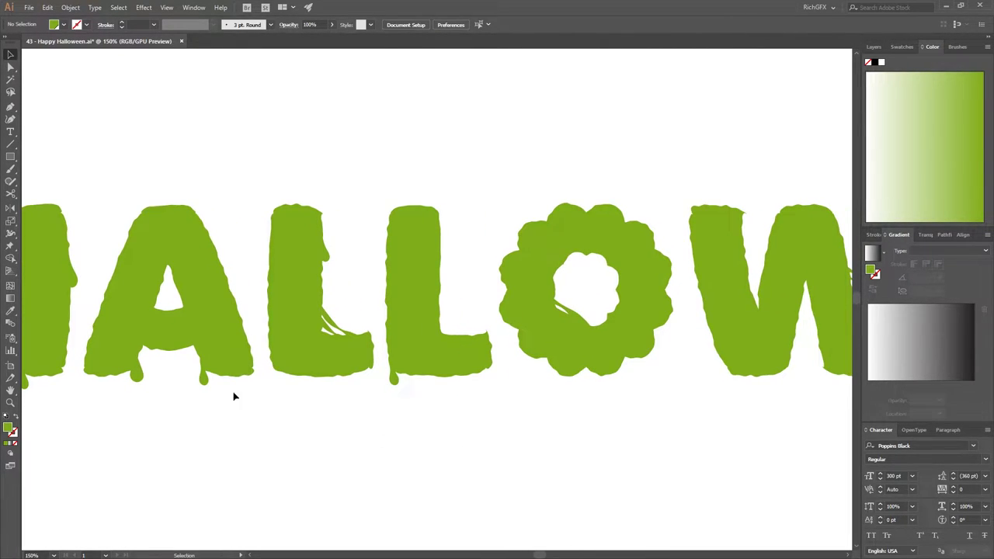
drag(394, 380, 396, 382)
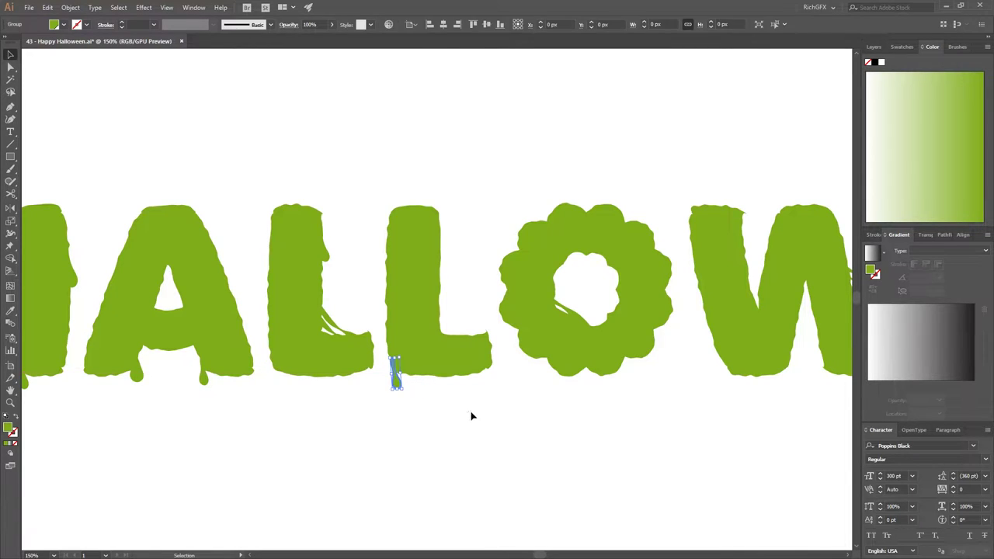
Alt-drag drip copies under the O and under the W.
mouse_move(255, 389)
mouse_down()
mouse_move(456, 397)
mouse_move(587, 388)
mouse_up()
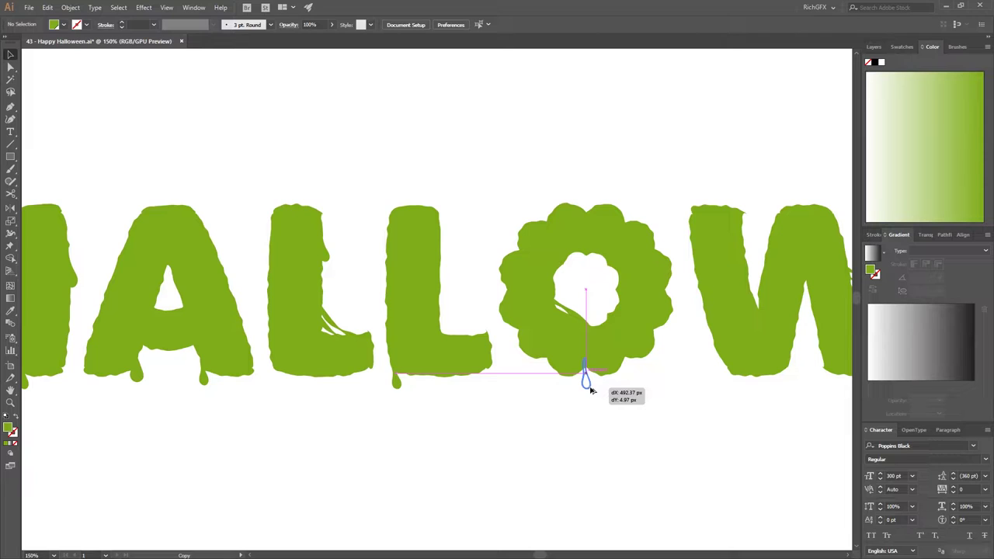
drag(699, 430, 620, 425)
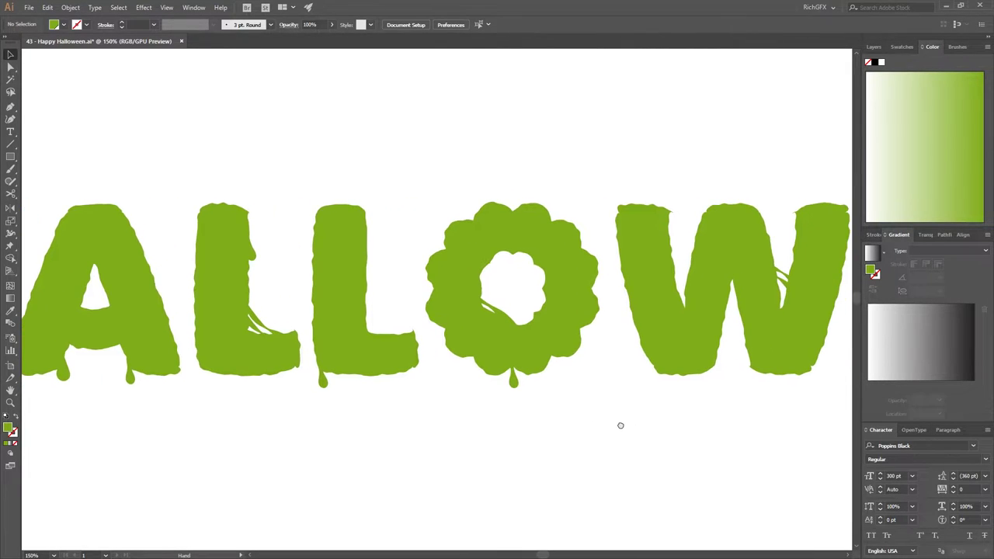
drag(72, 379, 458, 365)
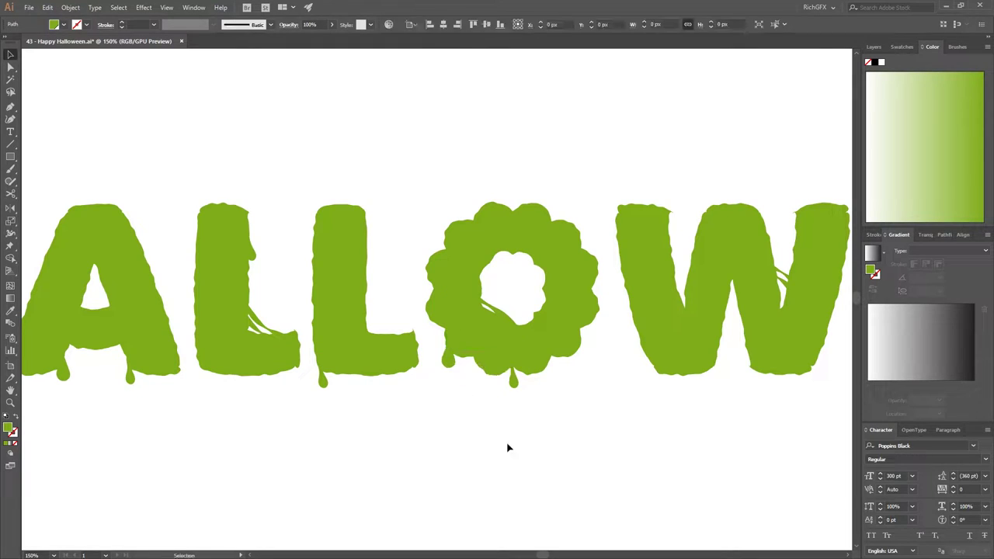
drag(579, 457, 412, 456)
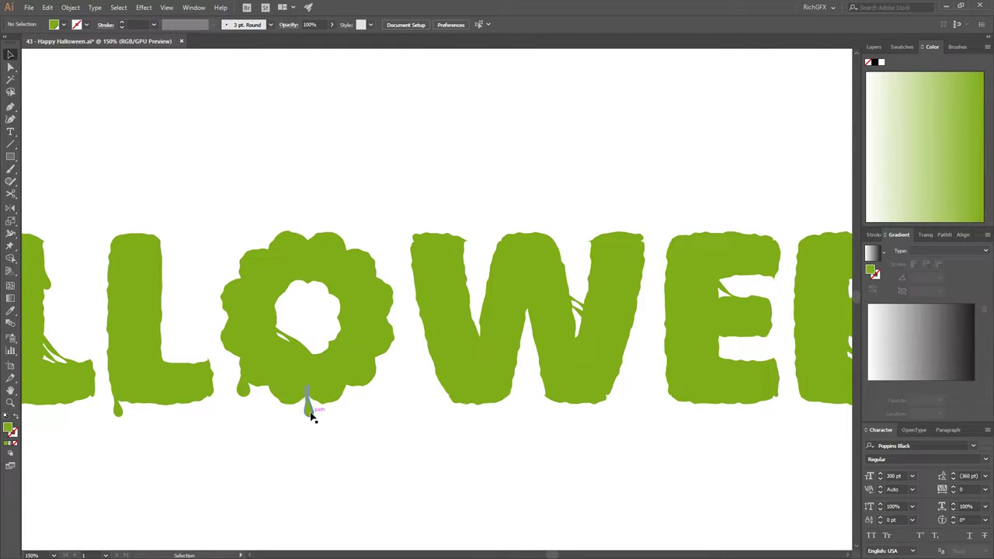
mouse_move(311, 417)
mouse_down()
mouse_move(519, 394)
mouse_move(493, 407)
mouse_up()
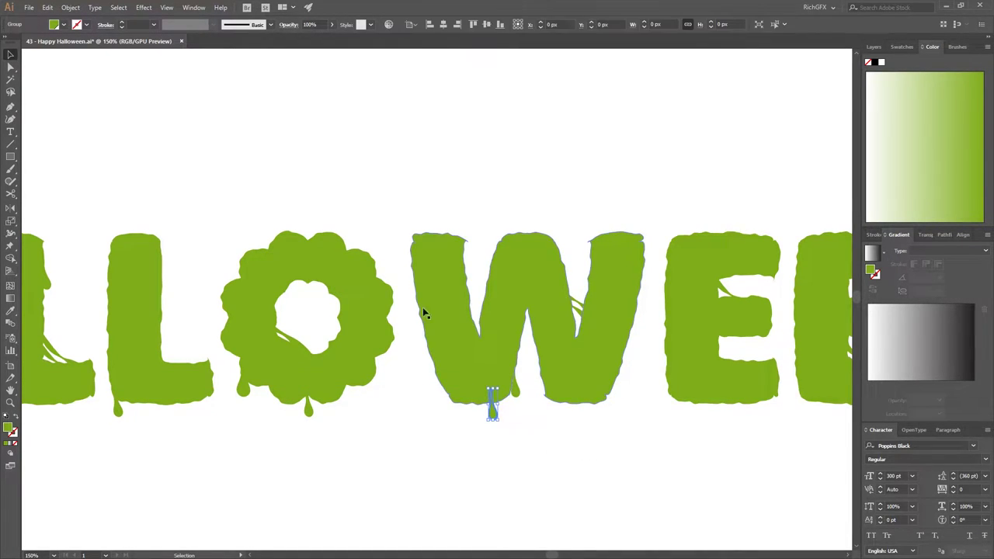
Reflect the W's drip vertically and add another drip at the W's right edge.
click(70, 7)
click(233, 55)
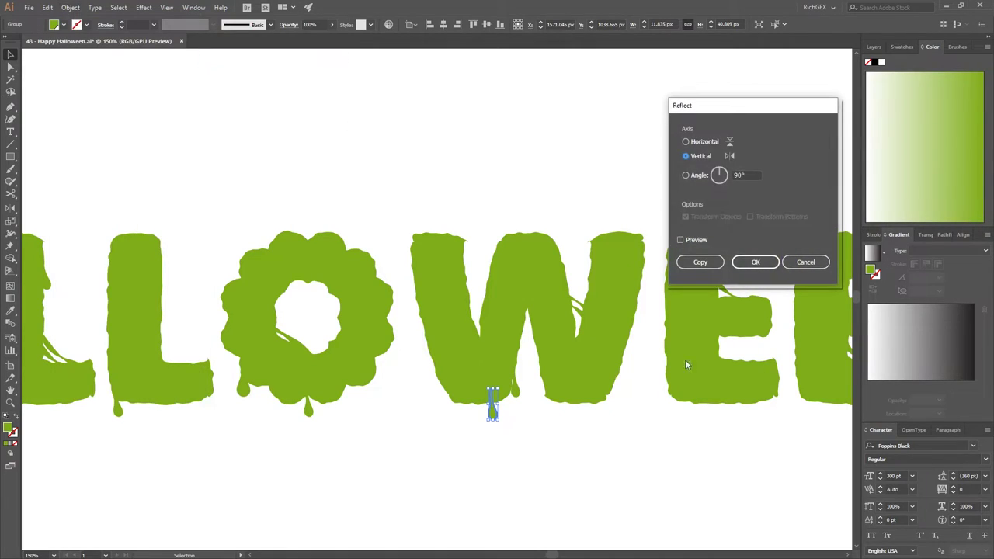
click(755, 262)
click(493, 443)
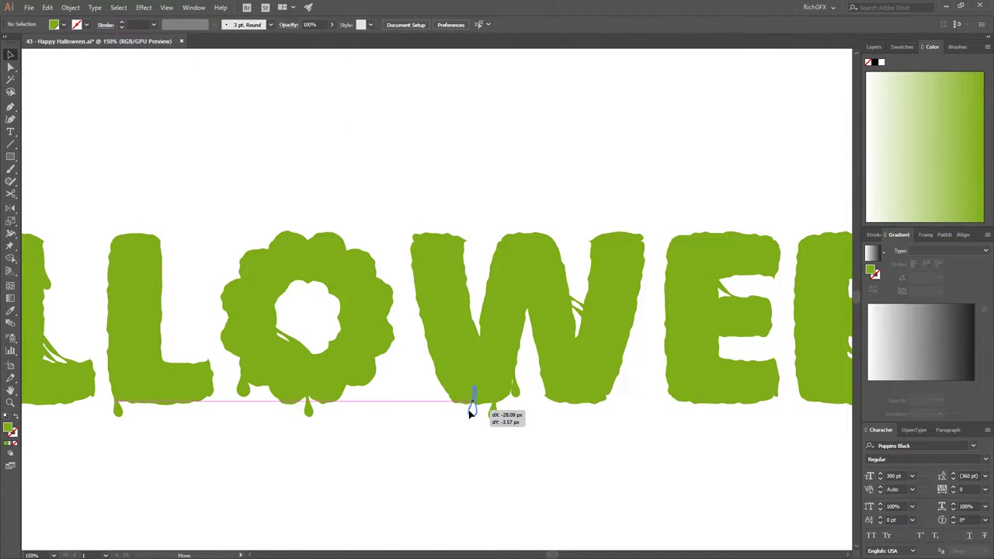
drag(493, 409, 472, 408)
click(310, 425)
mouse_move(245, 398)
mouse_down()
mouse_move(608, 410)
mouse_move(463, 451)
mouse_up()
click(674, 457)
Put a vertically reflected drip inside the first E and another beside the second E.
mouse_move(321, 417)
mouse_down()
mouse_move(431, 370)
mouse_move(438, 323)
mouse_move(471, 344)
mouse_up()
click(506, 463)
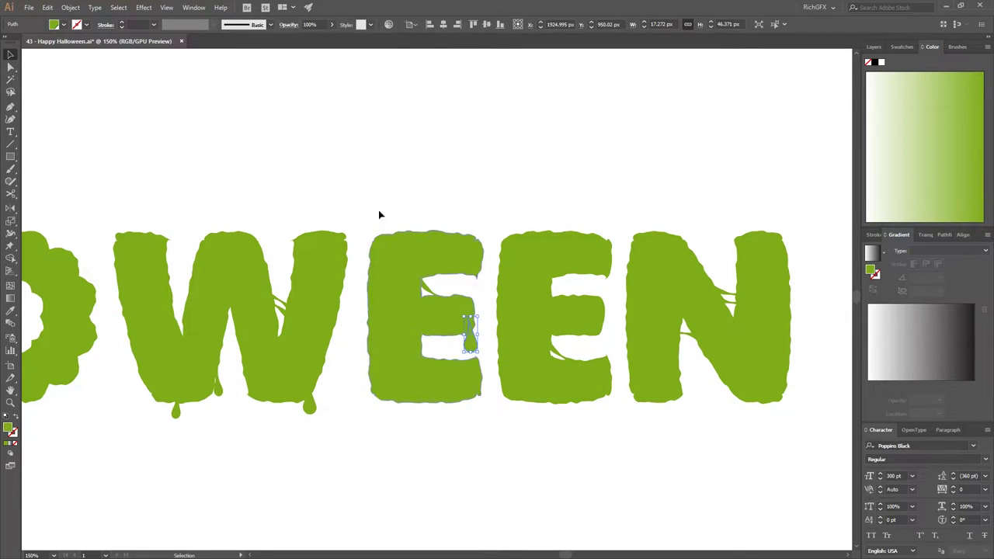
click(73, 8)
mouse_move(89, 20)
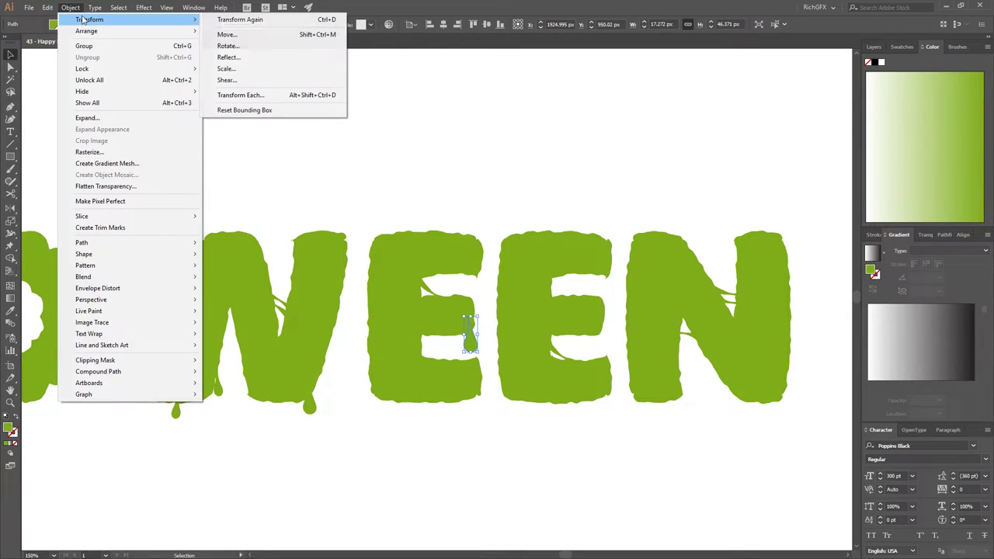
click(240, 65)
click(747, 264)
click(487, 388)
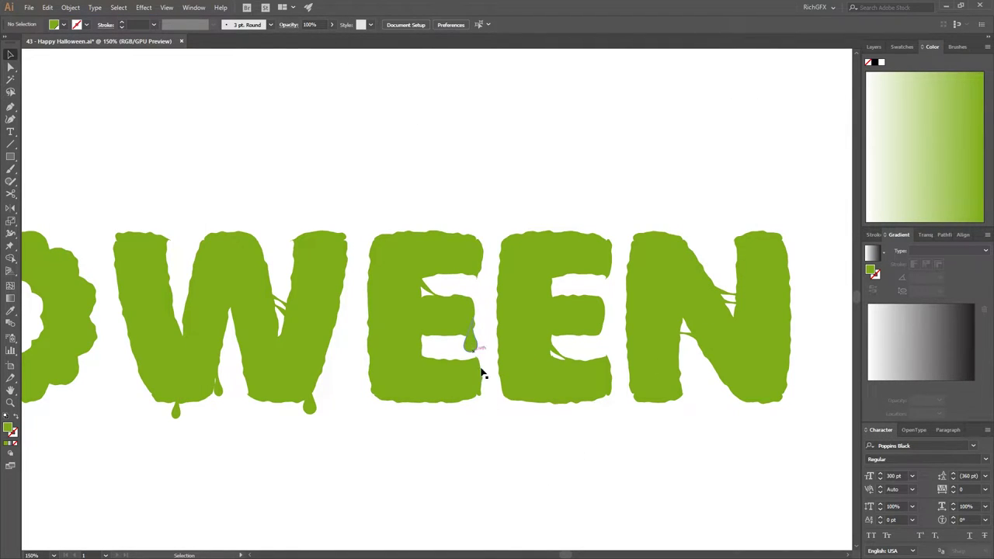
drag(313, 409, 508, 409)
click(578, 480)
Add a vertically reflected drip tucked against the right side of the N.
drag(179, 417, 628, 308)
scroll(701, 466, right, 3)
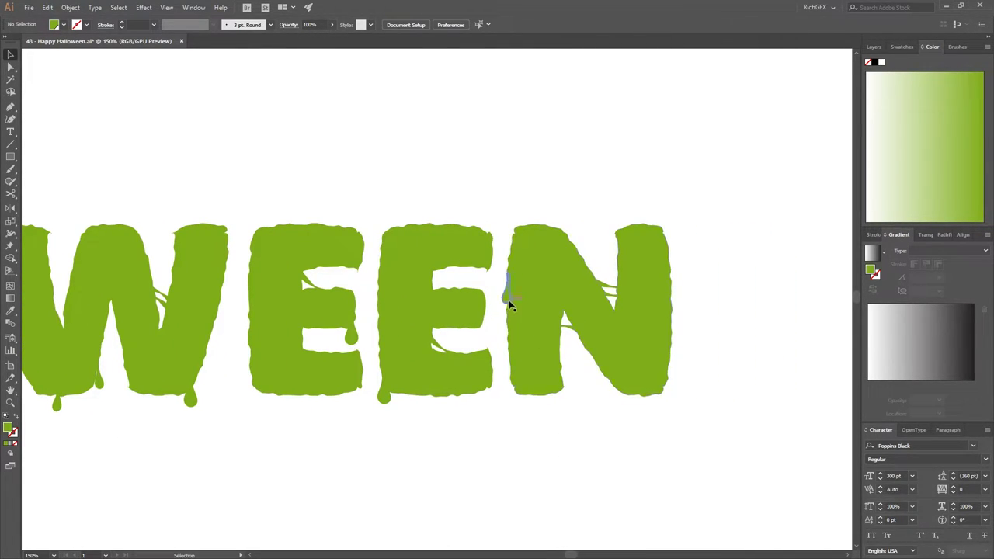
drag(510, 306, 693, 318)
click(70, 7)
mouse_move(90, 20)
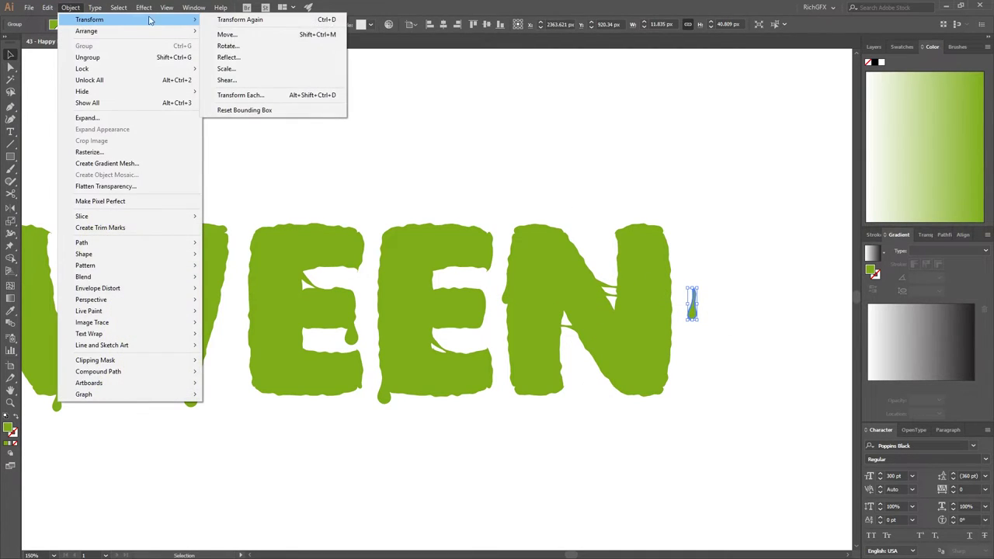
click(228, 56)
click(753, 259)
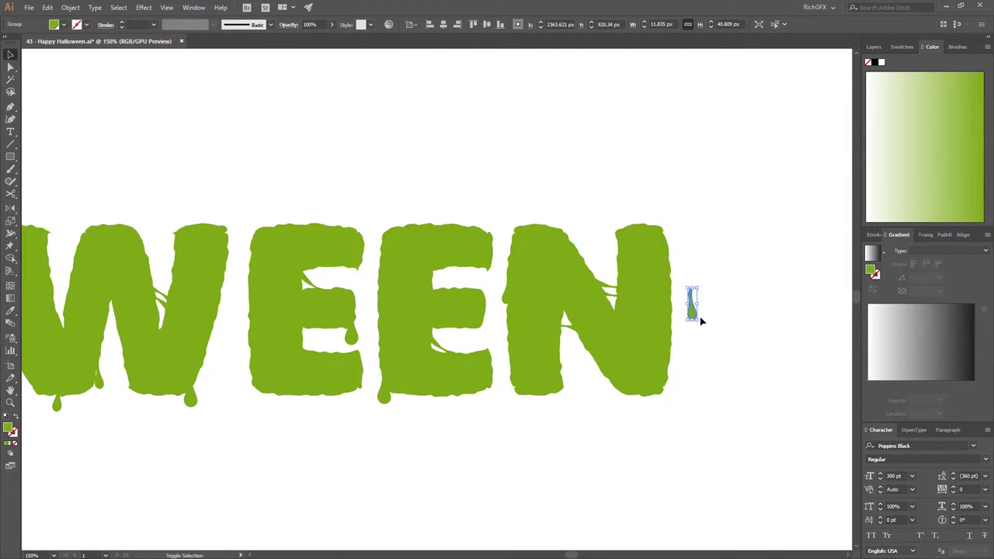
mouse_move(695, 319)
mouse_down()
mouse_move(674, 319)
mouse_move(665, 402)
mouse_up()
click(694, 350)
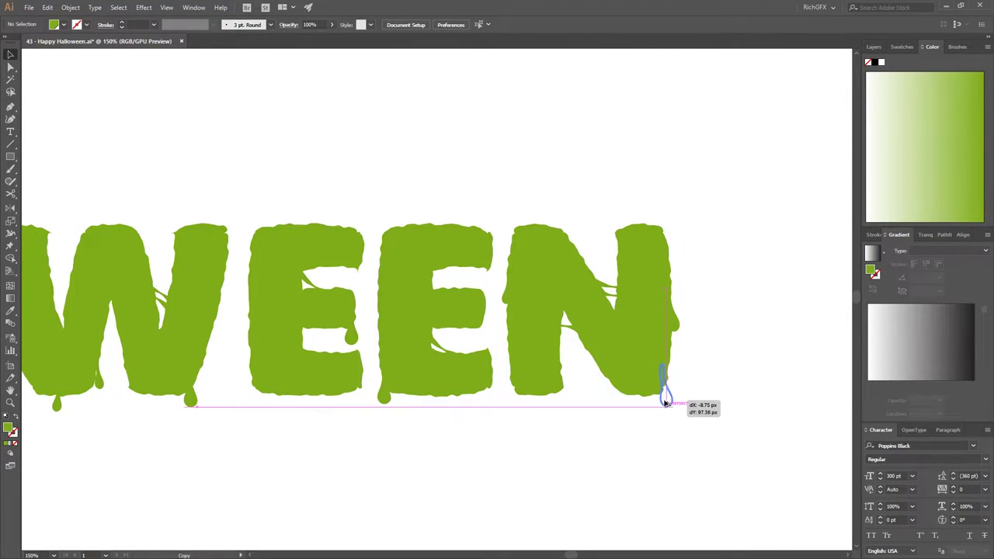
Duplicate two more drips onto the N's bottom right and lower diagonal.
drag(633, 488, 706, 478)
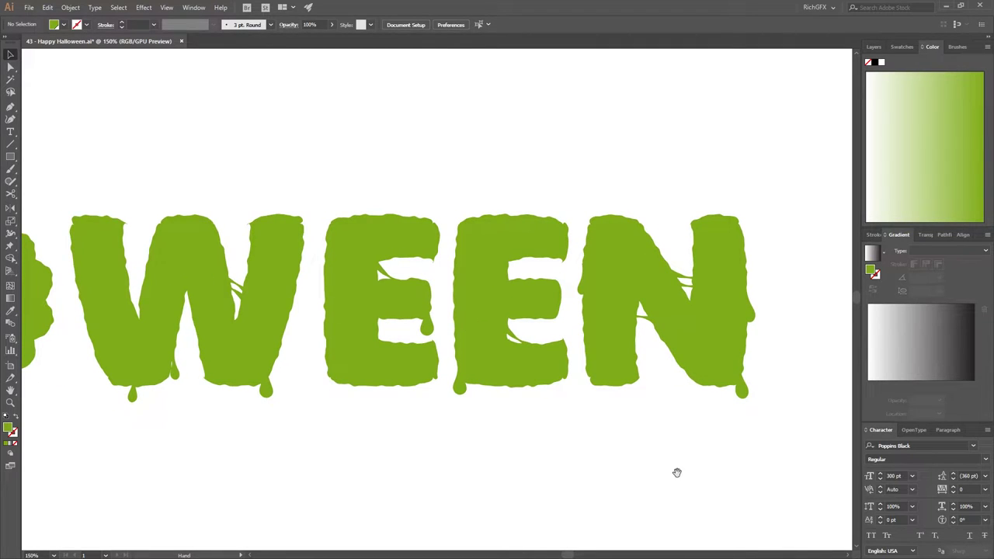
drag(462, 394, 659, 347)
click(681, 406)
Copy a drip from the L to under the O near the W junction.
key(ctrl+1)
drag(674, 465, 709, 414)
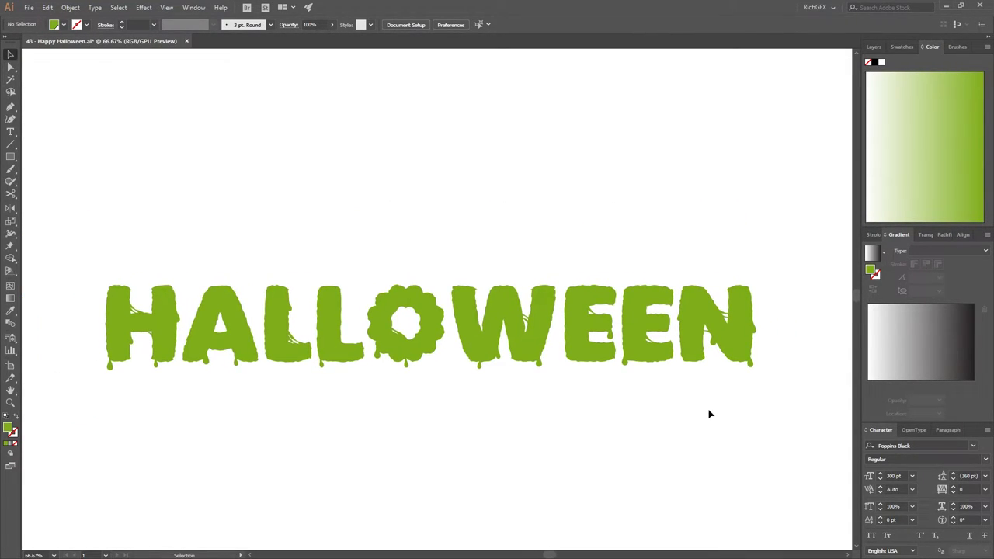
scroll(380, 381, up, 3)
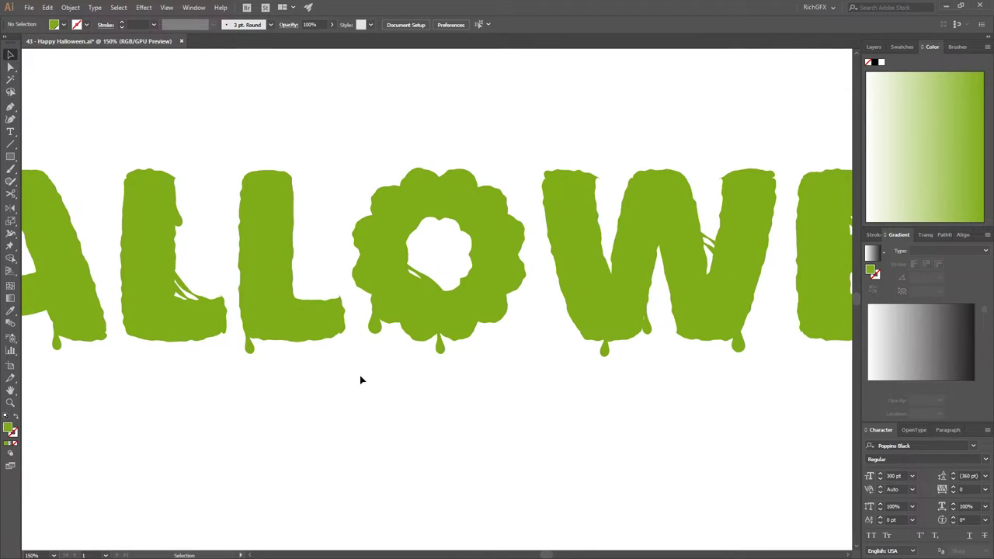
drag(359, 375, 494, 396)
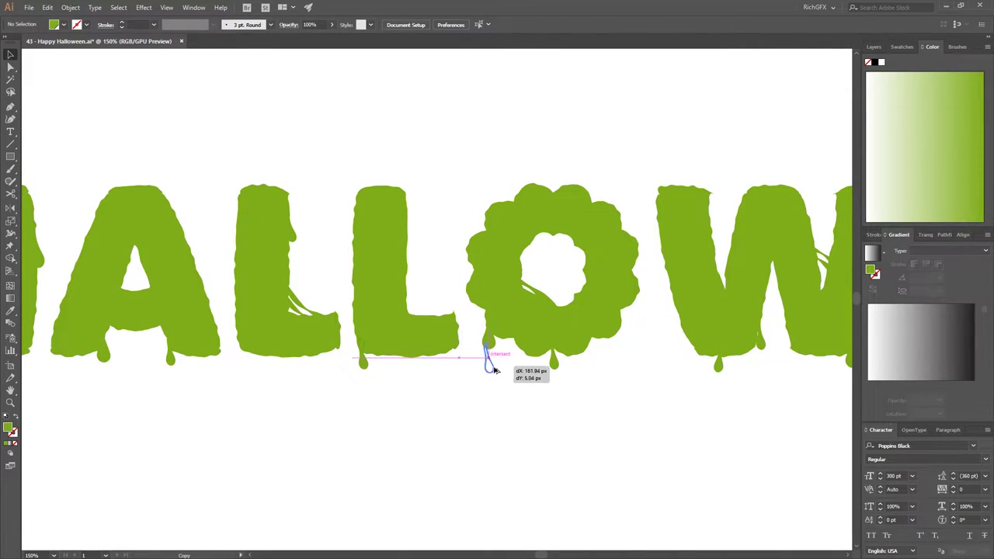
drag(366, 367, 510, 353)
scroll(557, 460, down, 1)
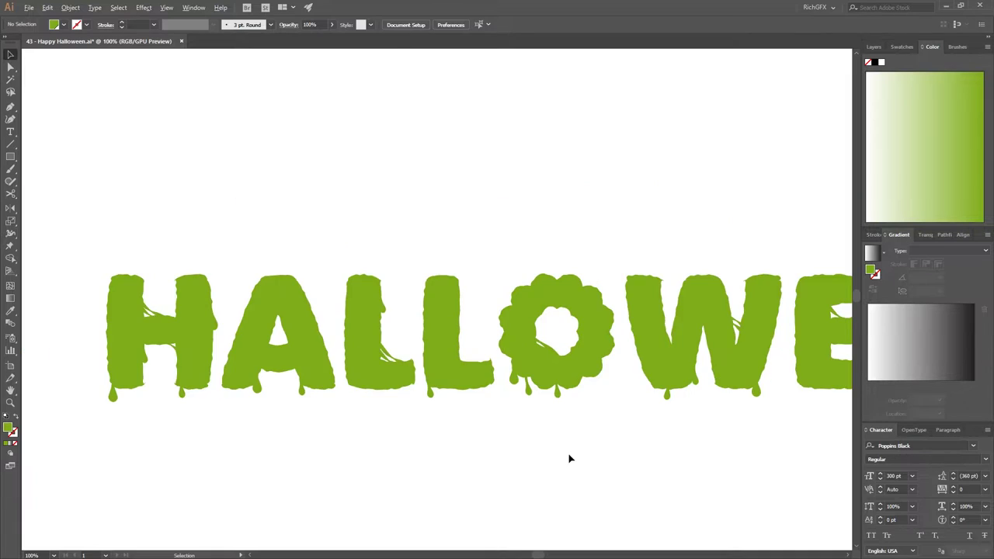
drag(533, 394, 614, 355)
scroll(644, 481, down, 2)
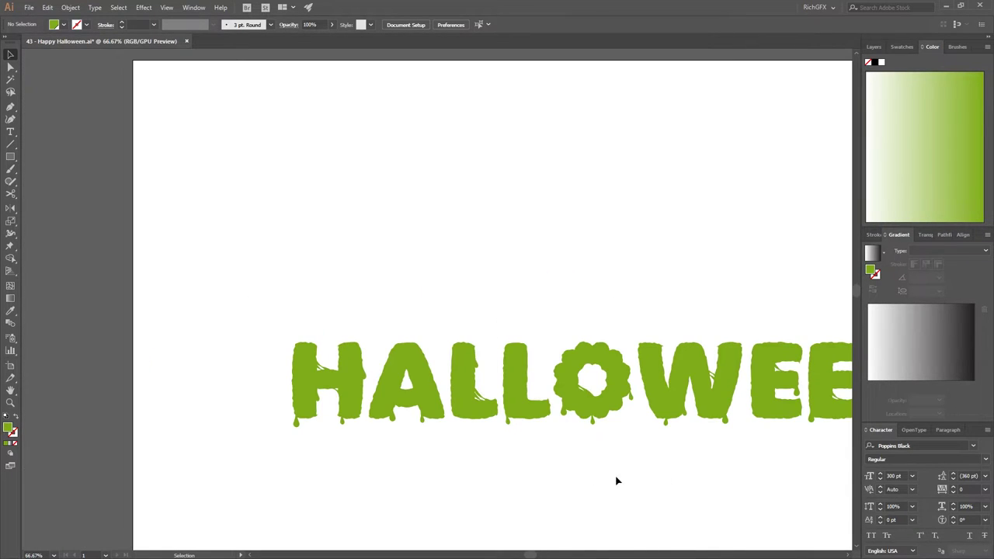
scroll(415, 448, up, 5)
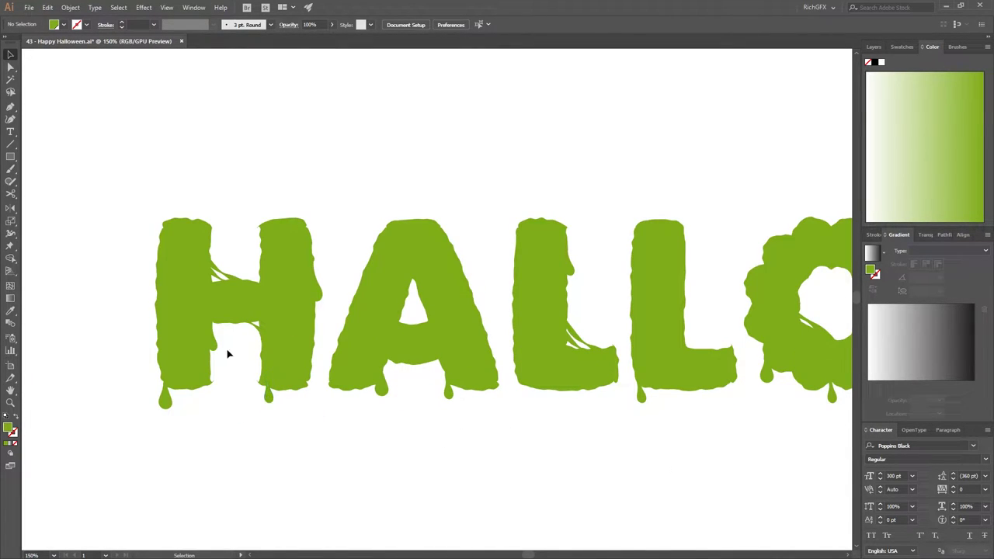
Move a small slime accent onto the A's right slope and rotate it to fit.
mouse_move(227, 354)
mouse_down()
mouse_move(482, 306)
mouse_move(487, 297)
mouse_up()
click(479, 295)
click(479, 296)
click(488, 294)
Zoom and pan to view the whole goo-coated HALLOWEEN word.
scroll(512, 419, down, 1)
scroll(625, 461, down, 1)
scroll(632, 437, down, 1)
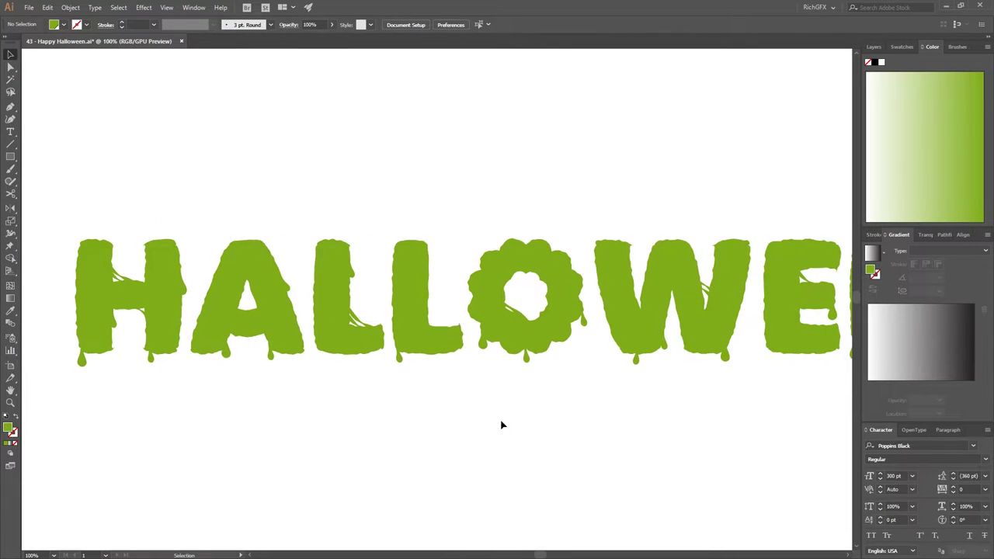
scroll(502, 424, down, 1)
drag(627, 460, 547, 435)
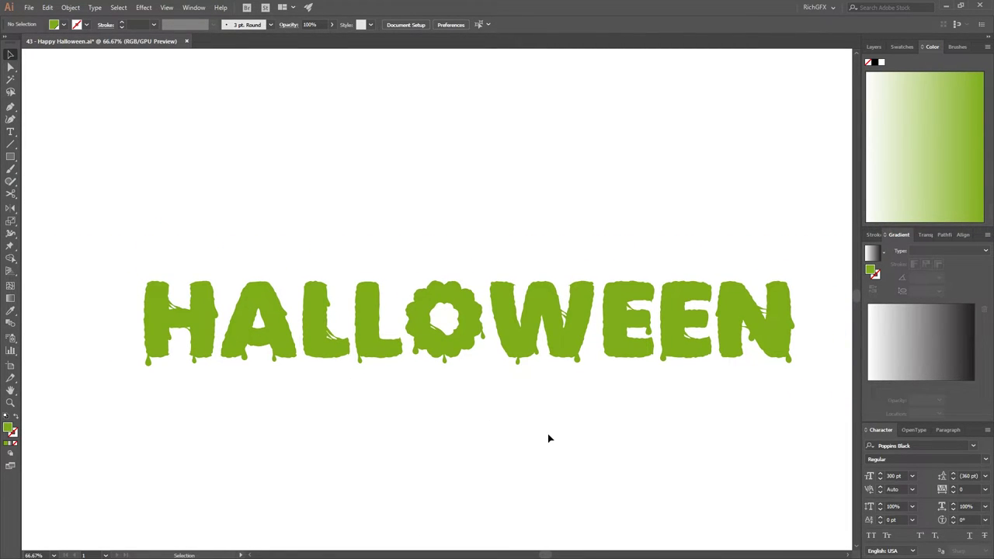
scroll(620, 445, down, 1)
drag(621, 445, 614, 417)
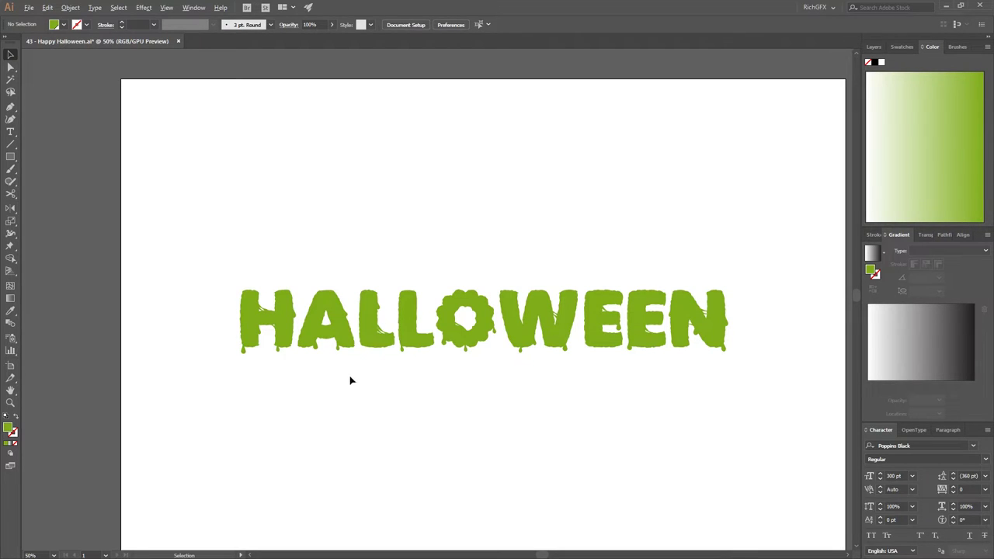
scroll(254, 331, up, 1)
scroll(254, 331, up, 1)
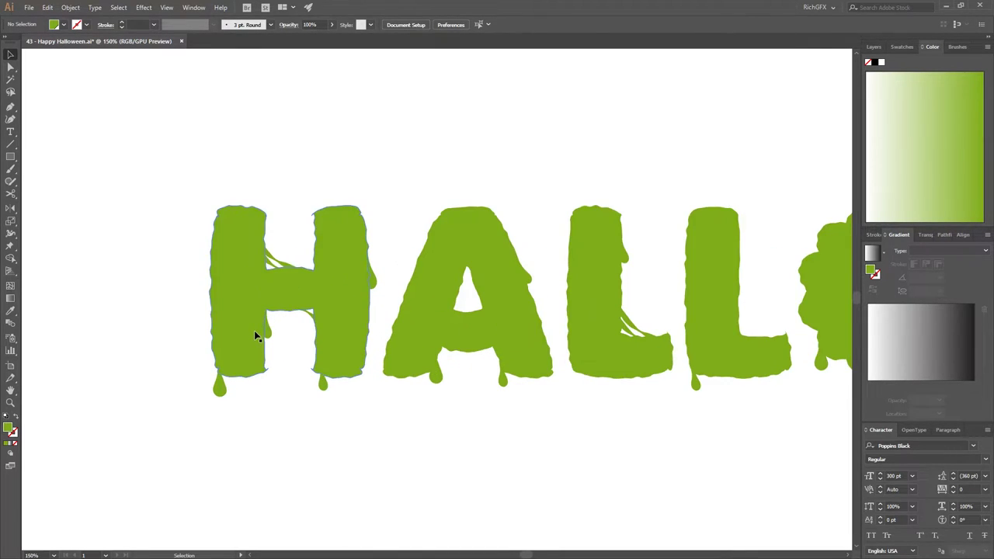
Draw a small U-shaped curve above the lettering with the Curvature Tool.
click(377, 134)
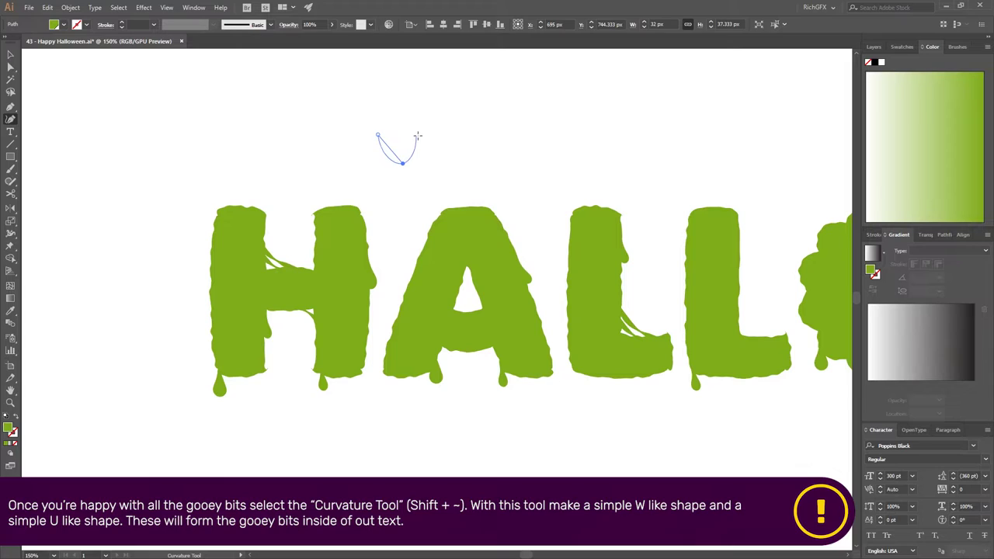
click(416, 136)
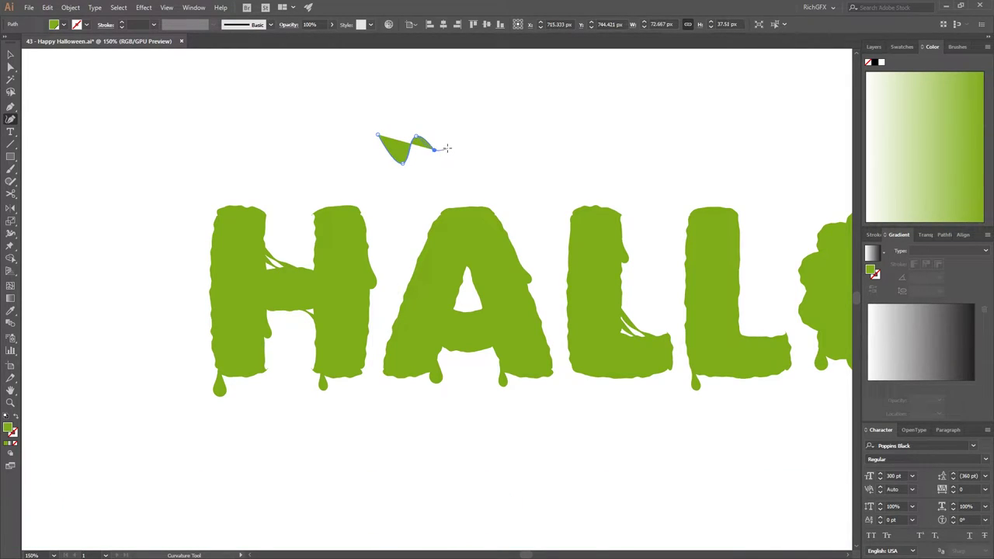
key(Escape)
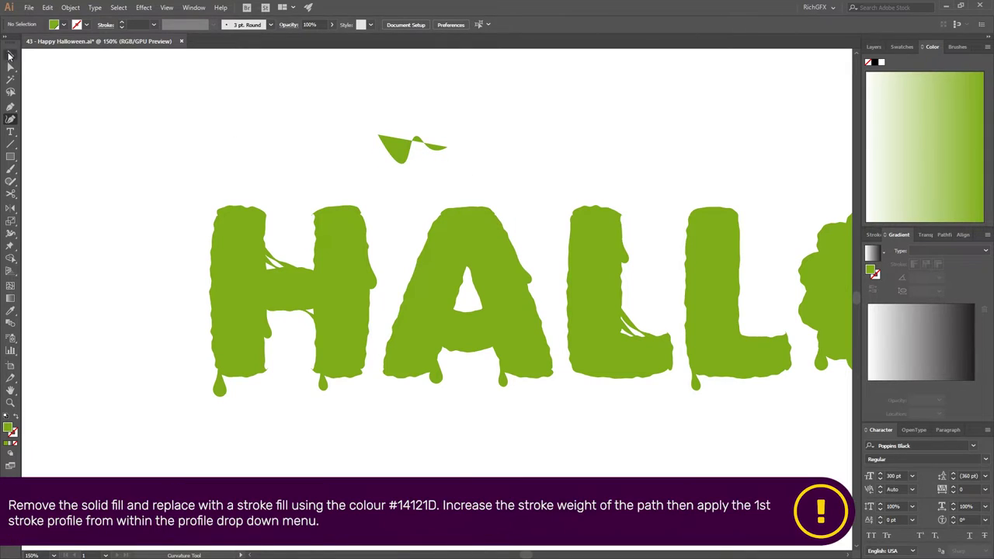
click(392, 146)
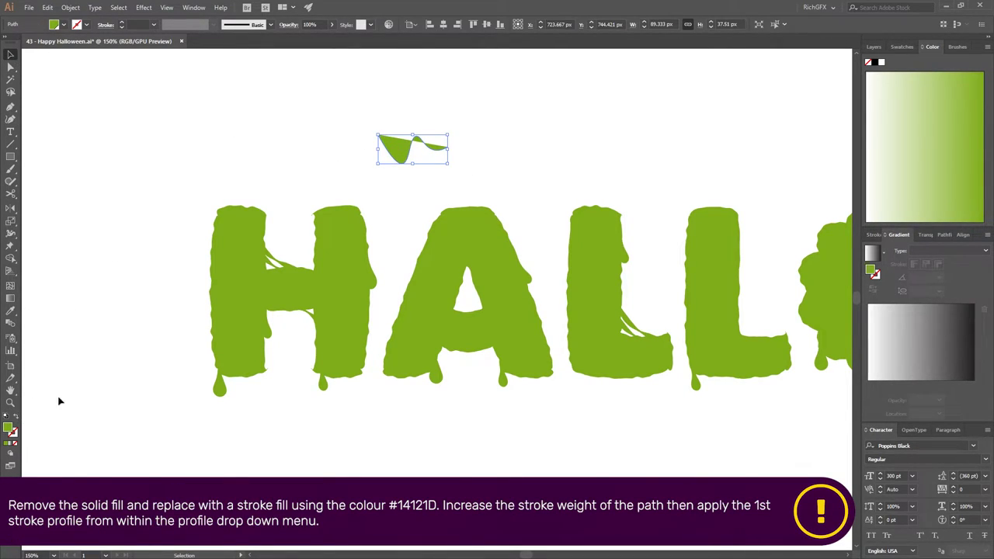
Give the curve a thick dark #14121D stroke with tapered width profile 1.
click(15, 417)
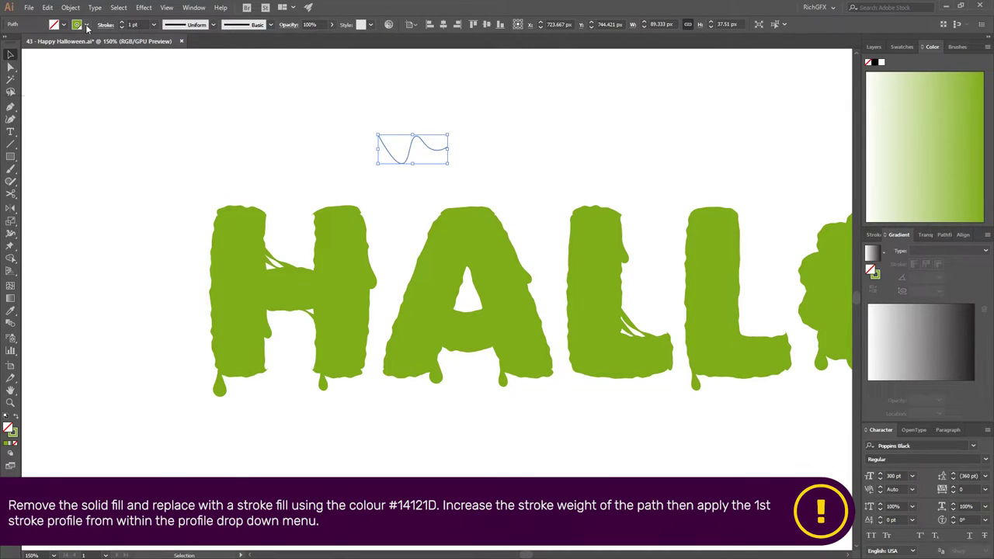
click(87, 27)
click(28, 71)
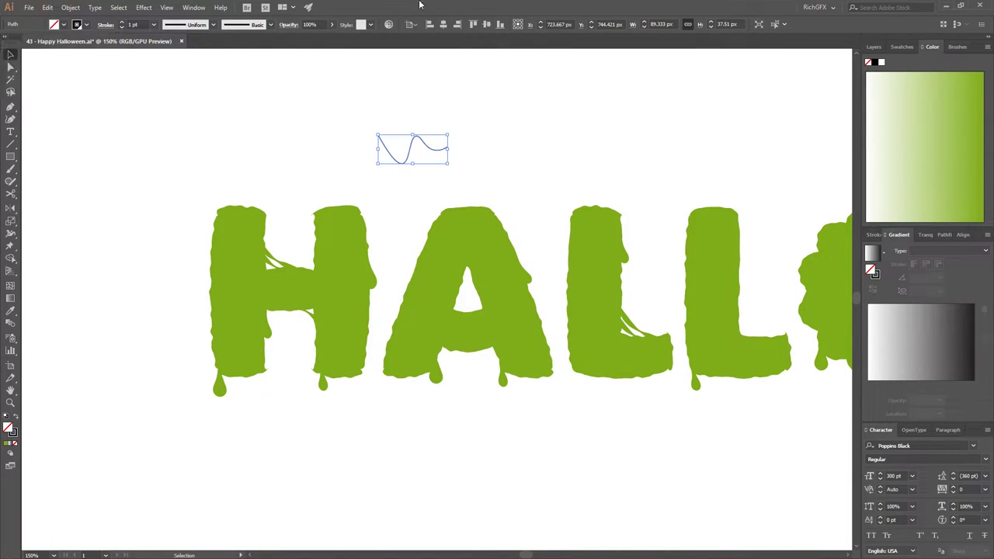
text(5)
key(Return)
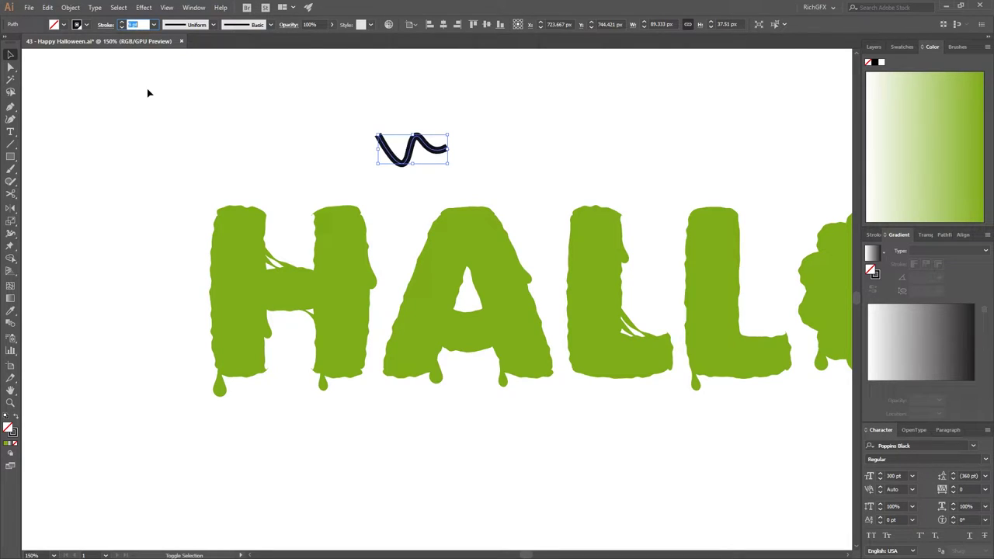
click(212, 25)
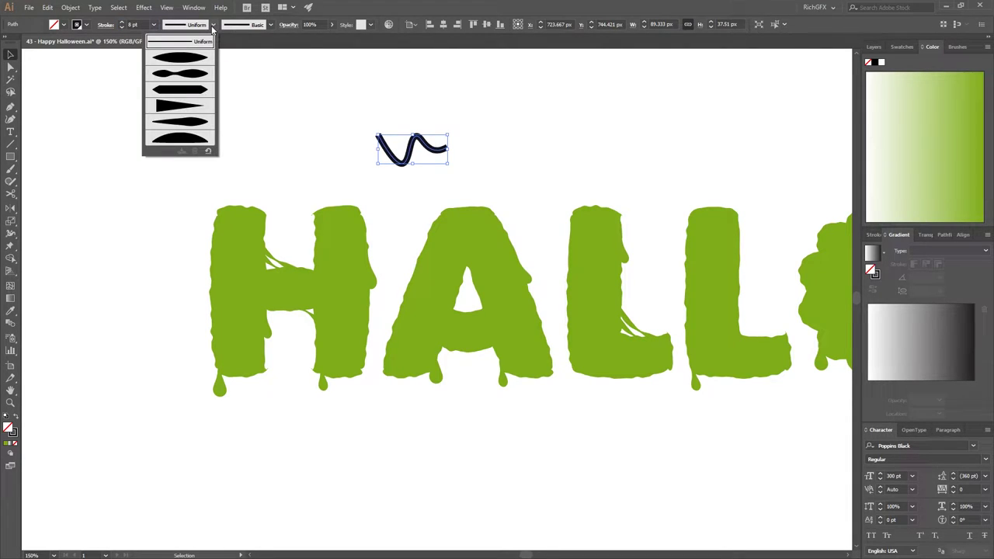
click(201, 62)
Expand the squiggle's appearance into a filled shape.
click(196, 121)
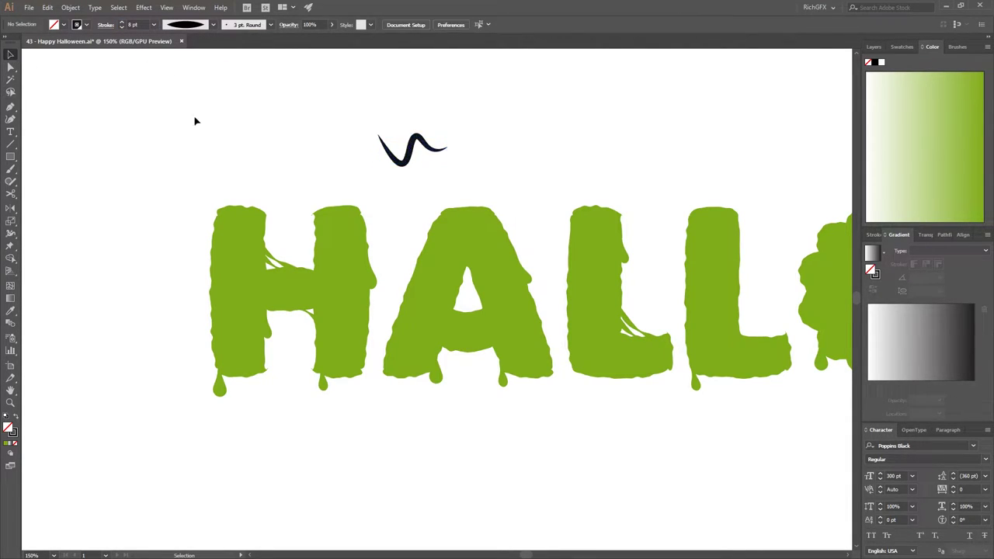
click(406, 164)
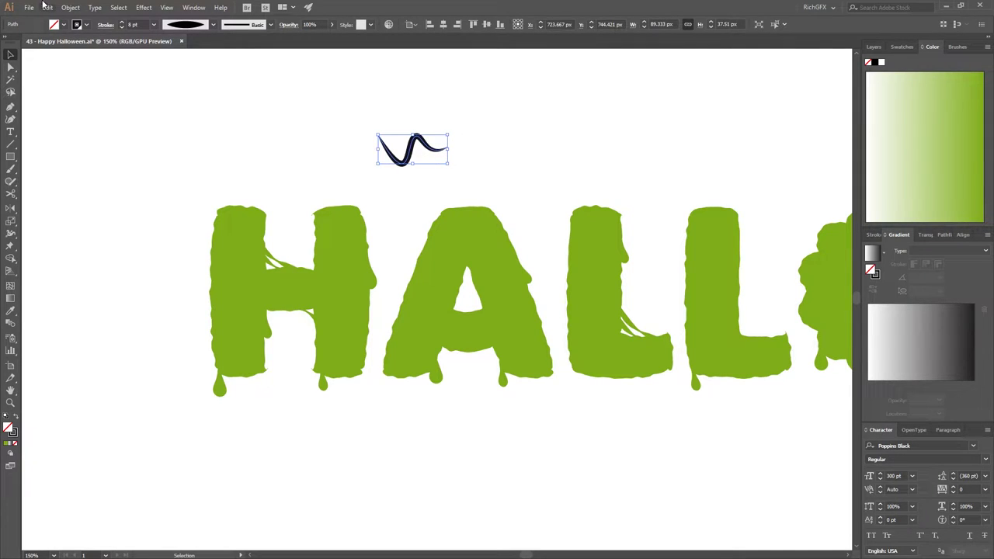
click(70, 7)
click(93, 129)
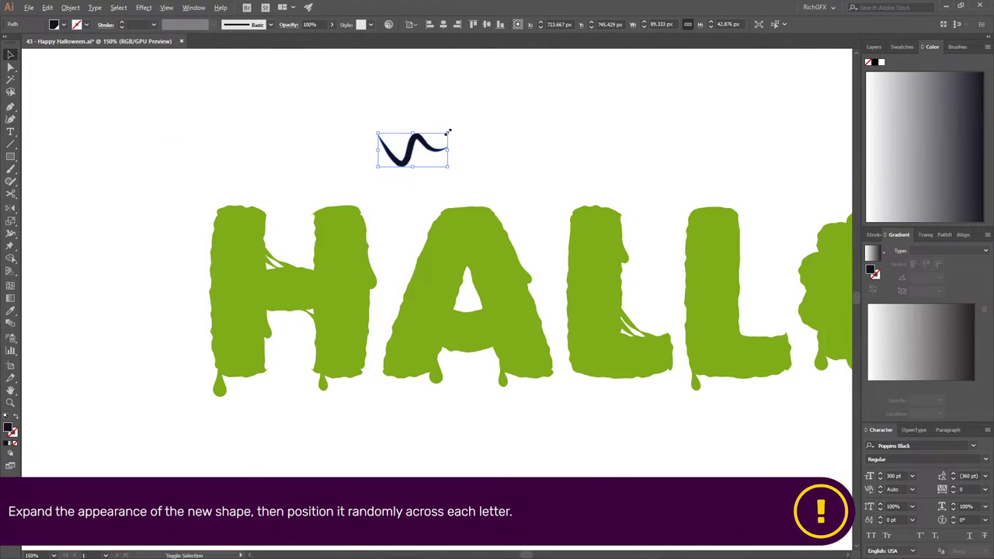
Shrink the squiggle onto the H and Alt-drag a copy onto the A.
mouse_move(448, 133)
mouse_down()
mouse_move(252, 293)
mouse_move(265, 300)
mouse_move(264, 287)
mouse_up()
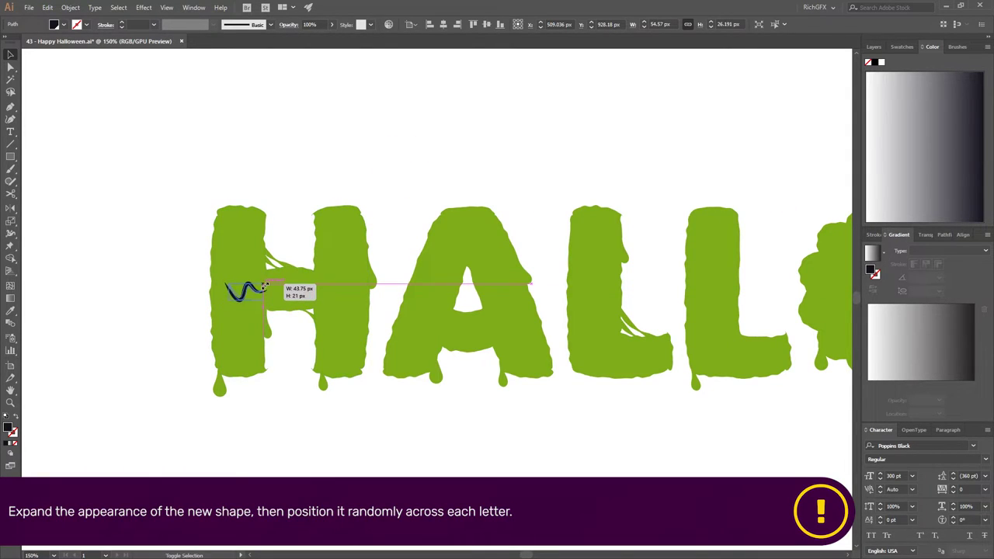
click(310, 396)
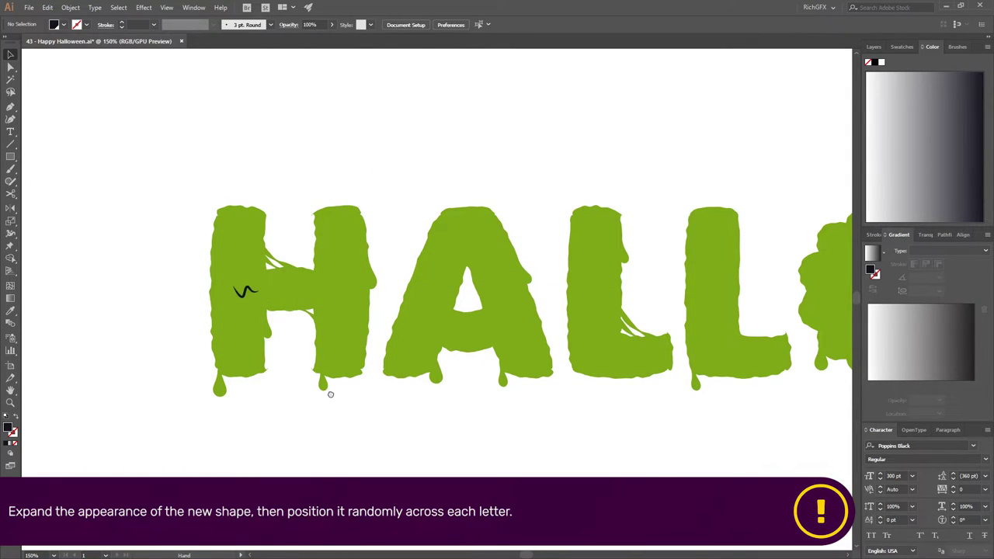
mouse_move(266, 281)
mouse_down()
mouse_move(261, 237)
mouse_move(361, 332)
mouse_up()
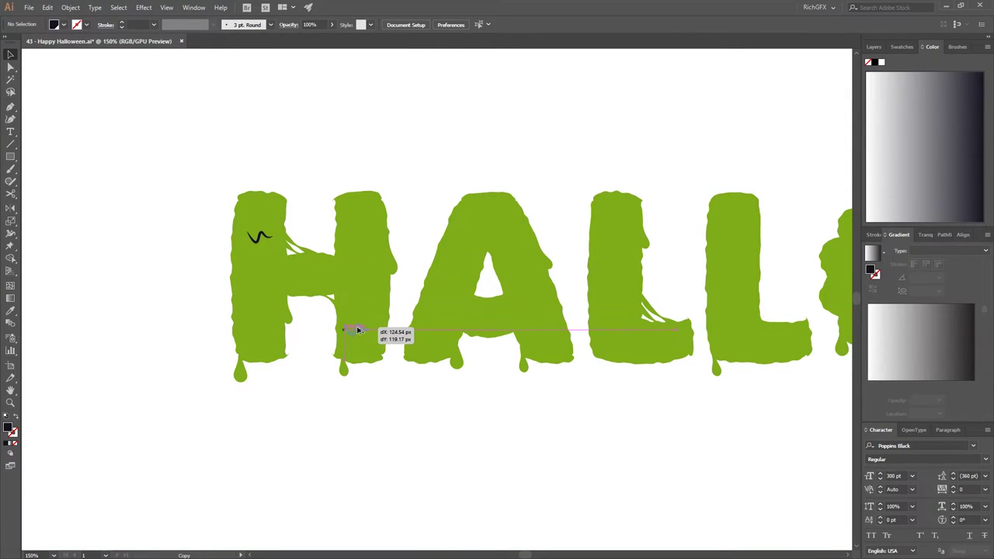
click(377, 344)
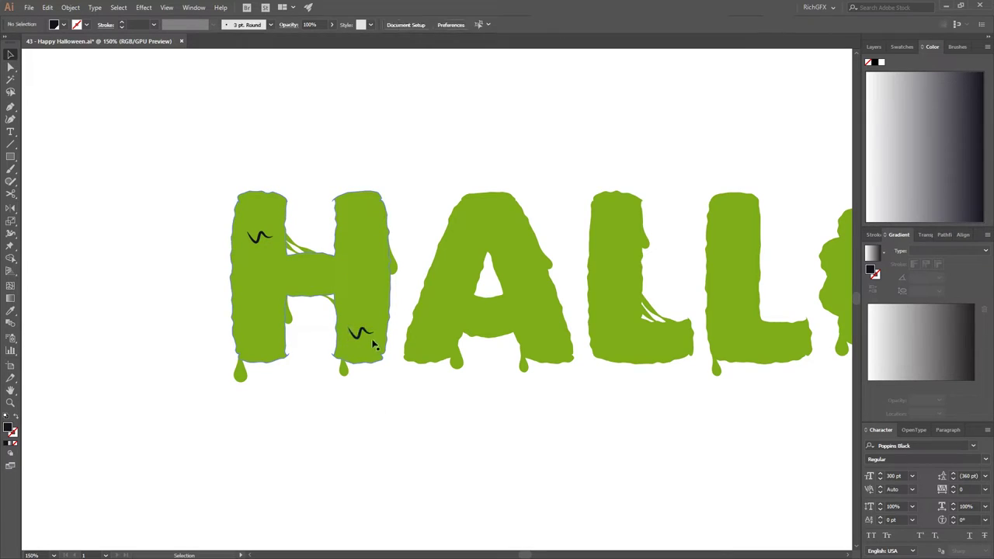
mouse_move(366, 334)
mouse_down()
mouse_move(496, 327)
mouse_move(616, 253)
mouse_up()
click(497, 351)
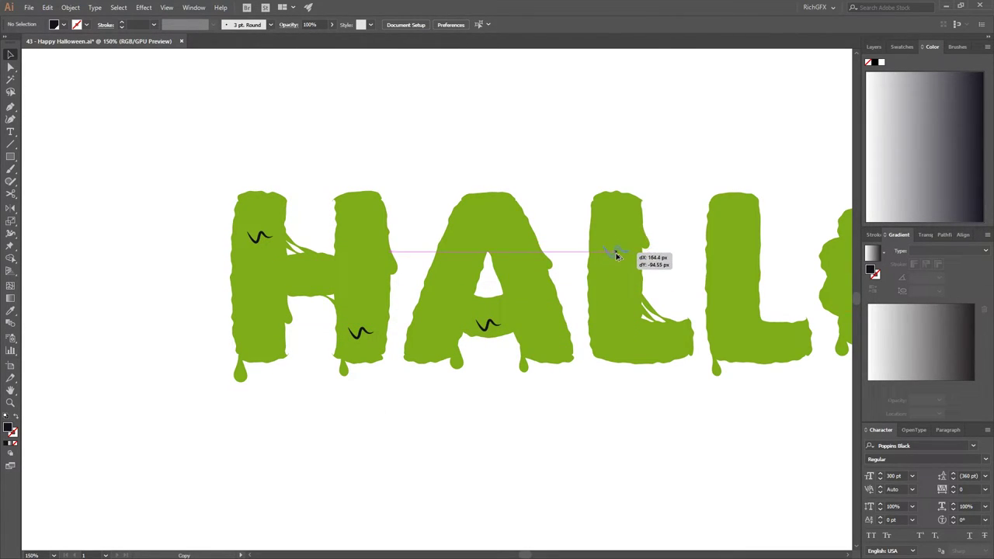
Alt-drag squiggle copies onto both Ls, the O, the W and the second E.
scroll(669, 427, right, 5)
mouse_move(296, 261)
mouse_down()
mouse_move(426, 355)
mouse_move(415, 350)
mouse_up()
scroll(657, 433, right, 5)
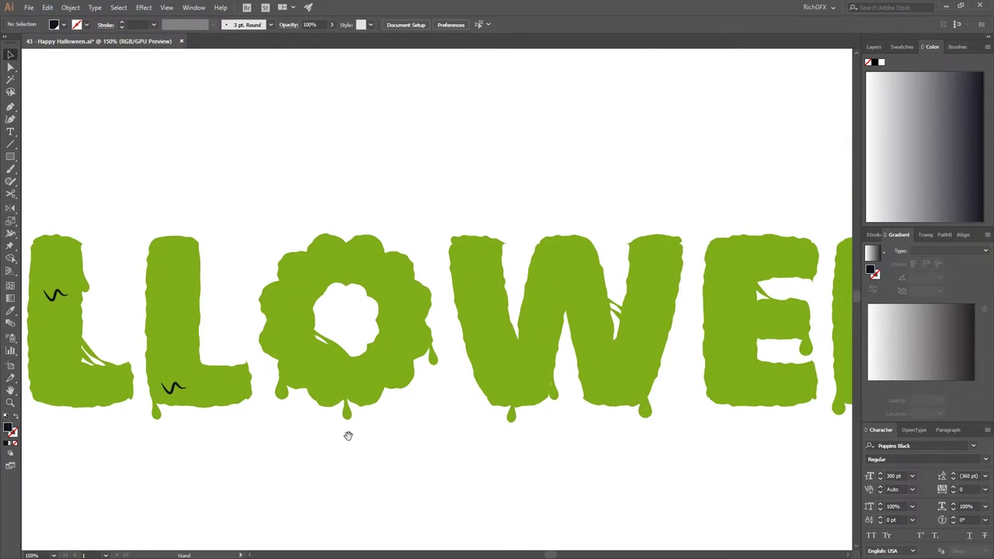
click(178, 388)
mouse_move(178, 388)
mouse_down()
mouse_move(403, 313)
mouse_move(289, 338)
mouse_up()
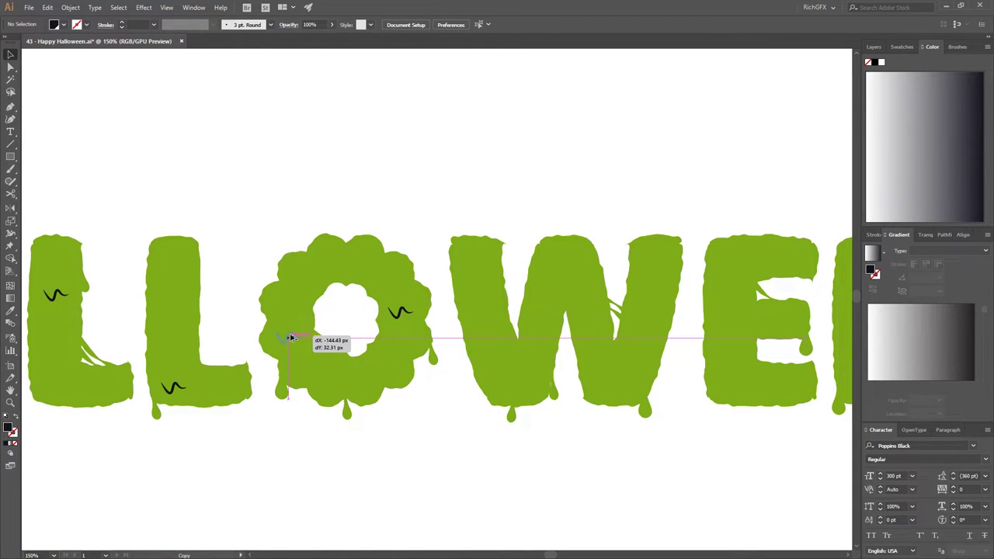
click(443, 457)
scroll(419, 458, right, 5)
mouse_move(113, 346)
mouse_down()
mouse_move(444, 392)
mouse_move(307, 351)
mouse_move(322, 362)
mouse_up()
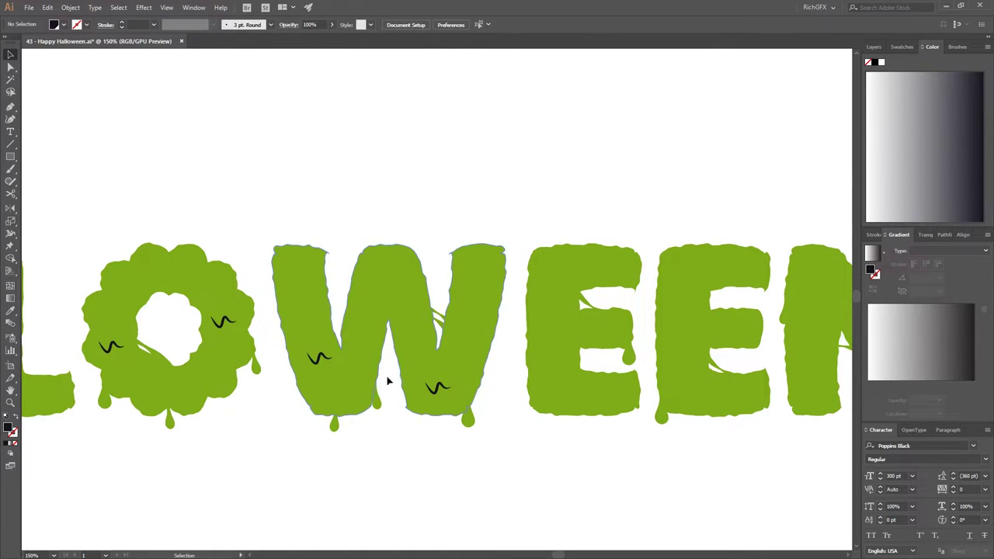
drag(437, 387, 612, 332)
scroll(339, 457, right, 5)
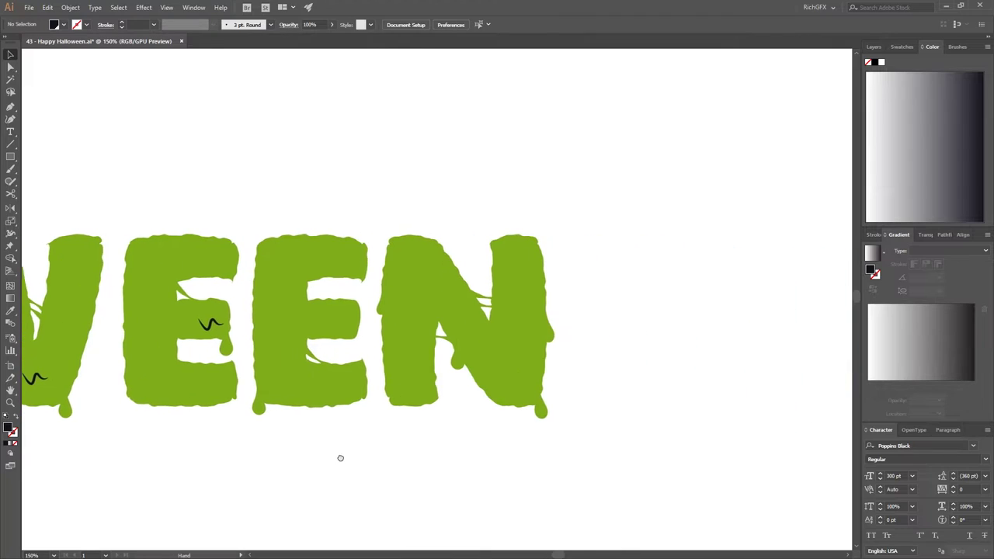
mouse_move(230, 318)
mouse_down()
mouse_move(320, 259)
mouse_move(402, 373)
mouse_move(521, 303)
mouse_move(518, 293)
mouse_up()
Draw a new double-curved W-like path above the H.
key(ctrl+0)
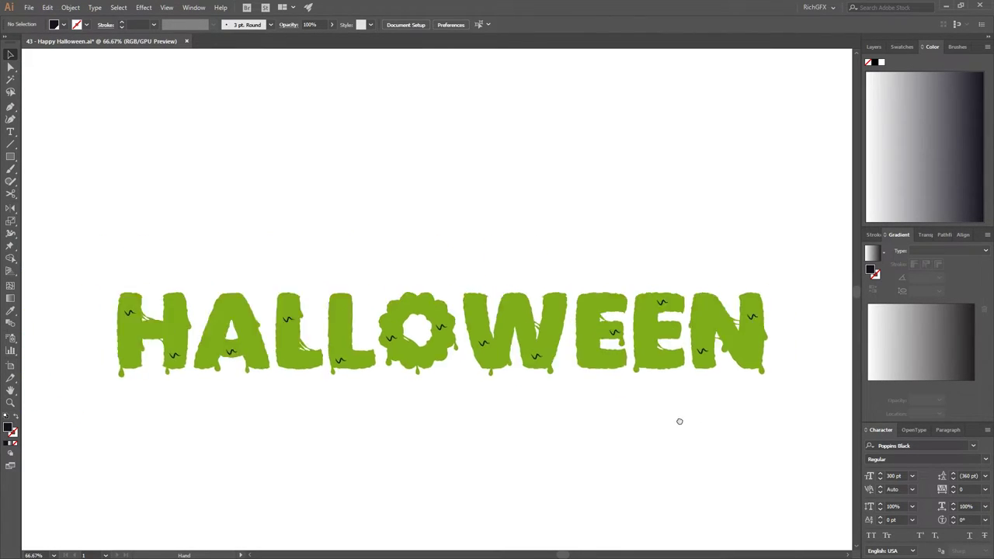
drag(681, 413, 652, 414)
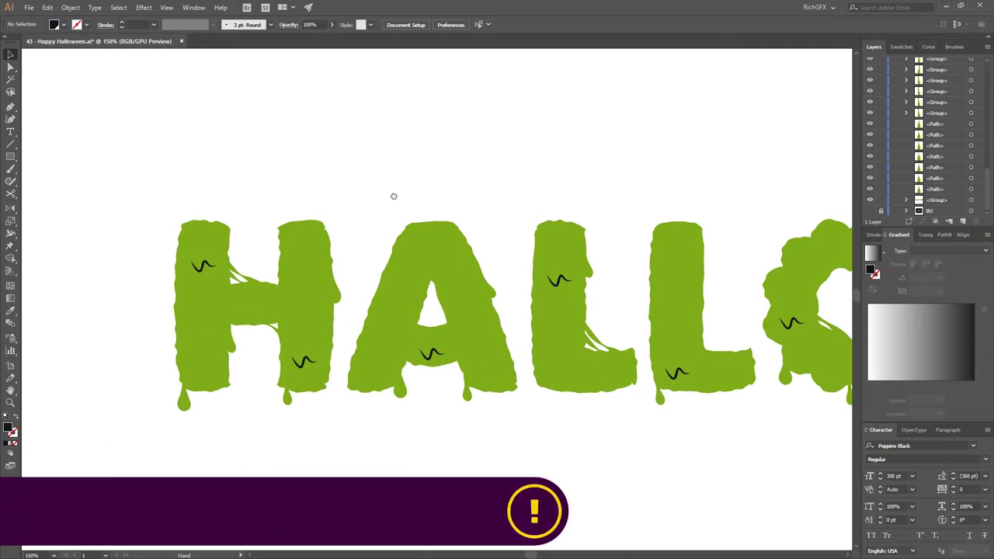
click(270, 130)
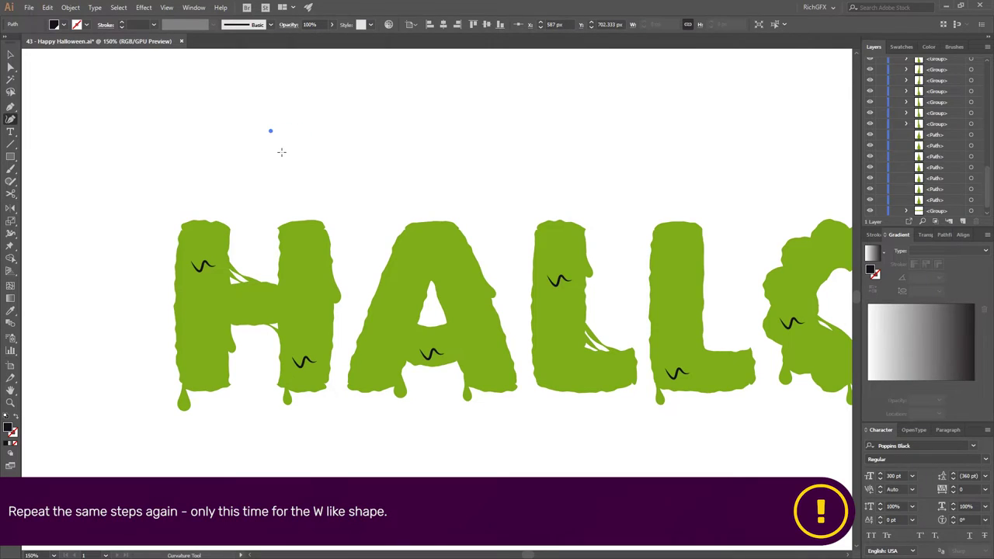
click(289, 152)
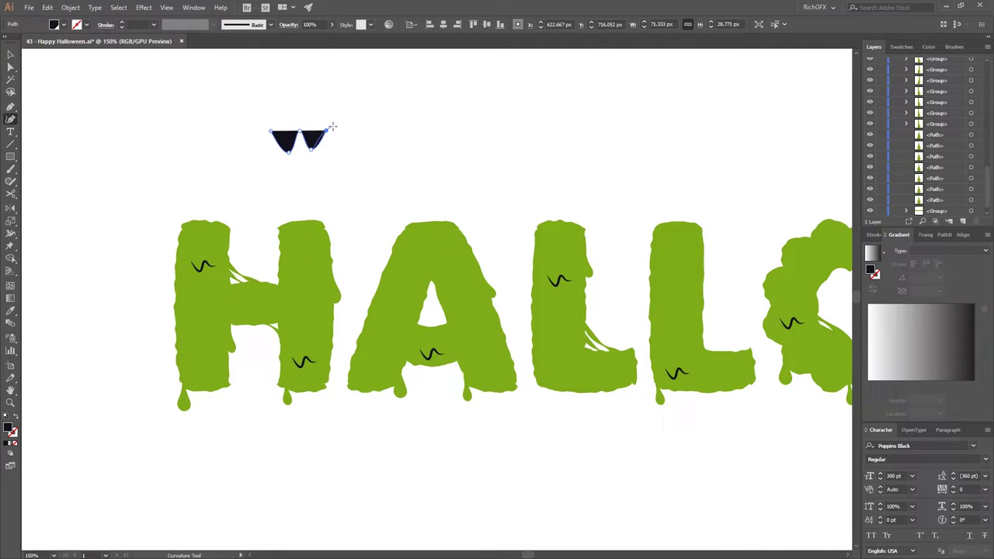
key(Escape)
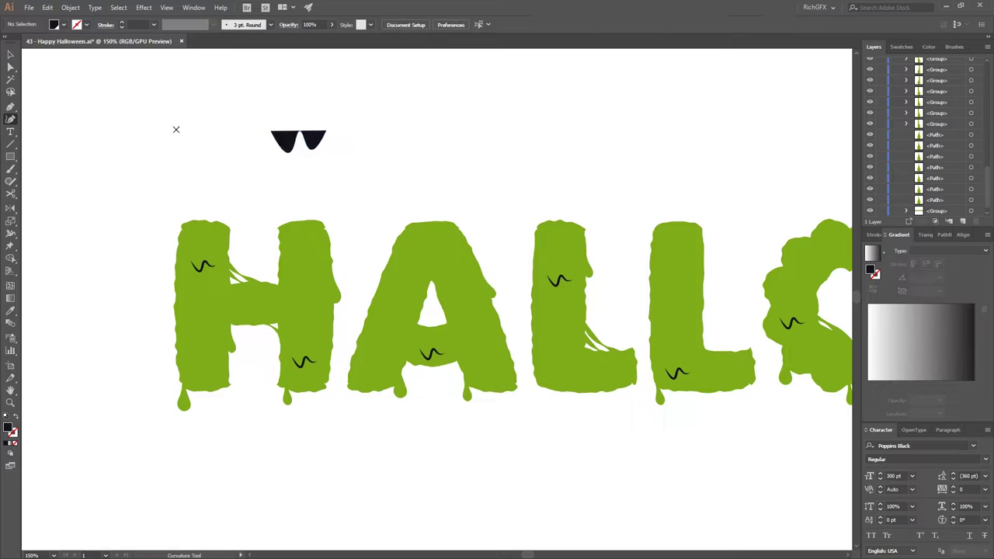
drag(358, 172, 238, 126)
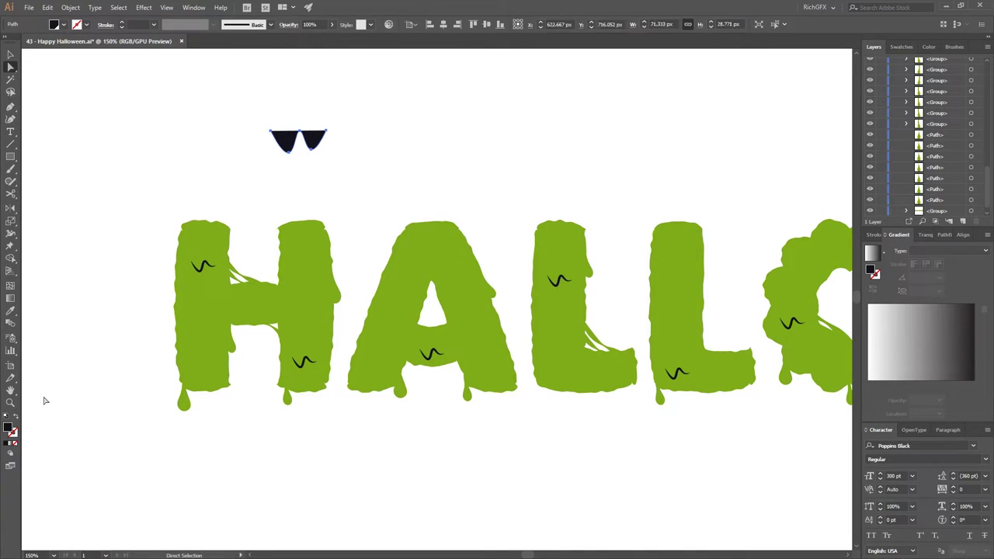
Make the wavy line a black stroke with a tapered width profile.
click(16, 418)
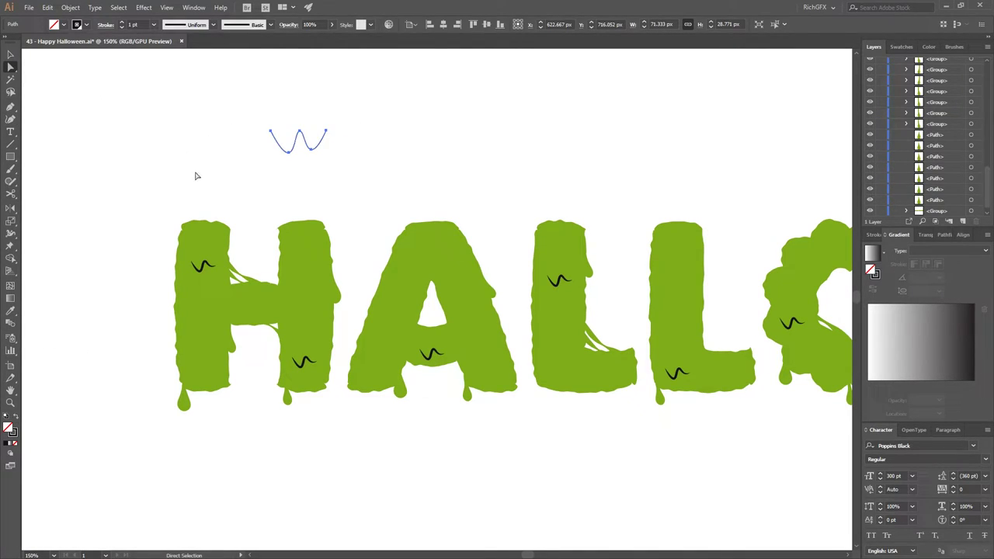
key(i)
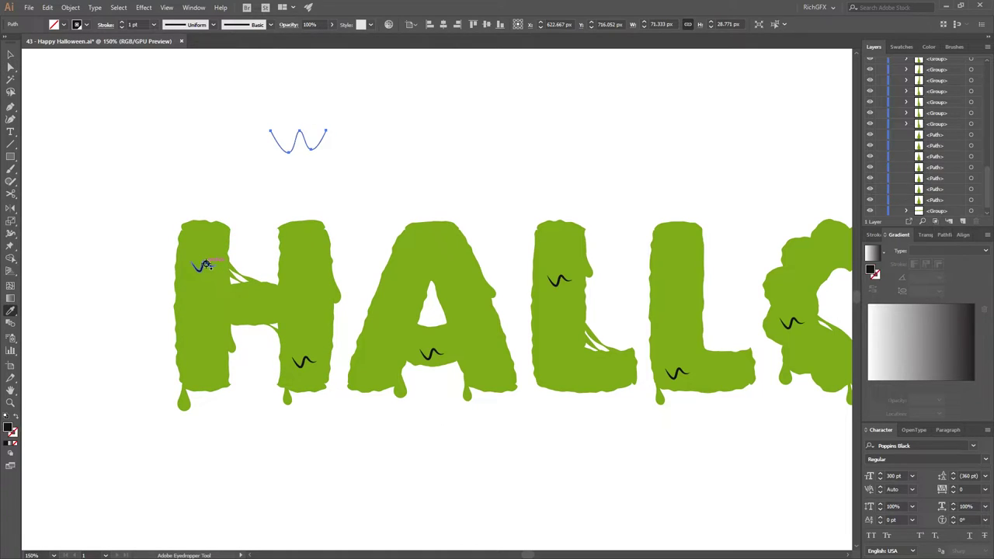
click(204, 266)
key(shift+x)
click(215, 25)
click(199, 76)
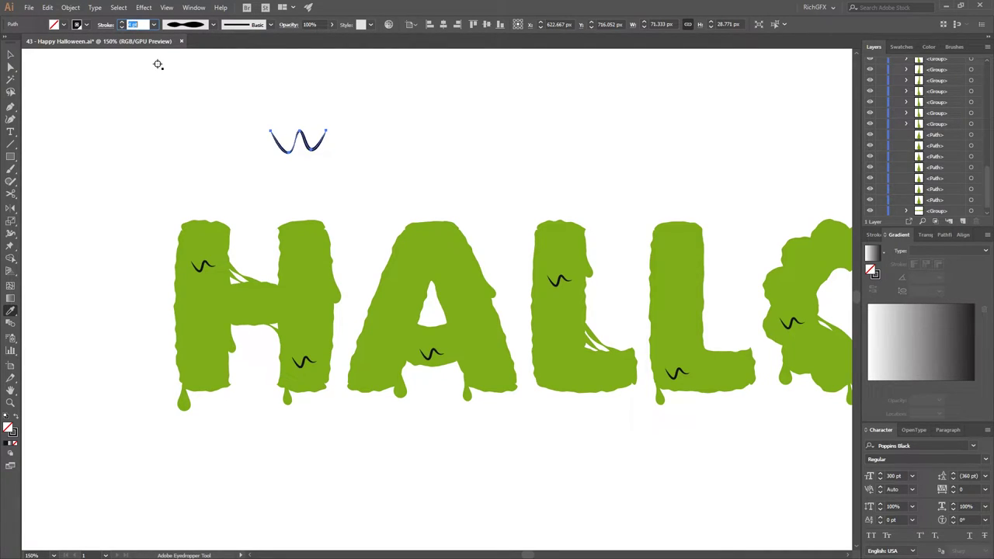
Expand the wavy line's appearance into a filled shape.
click(11, 54)
click(369, 158)
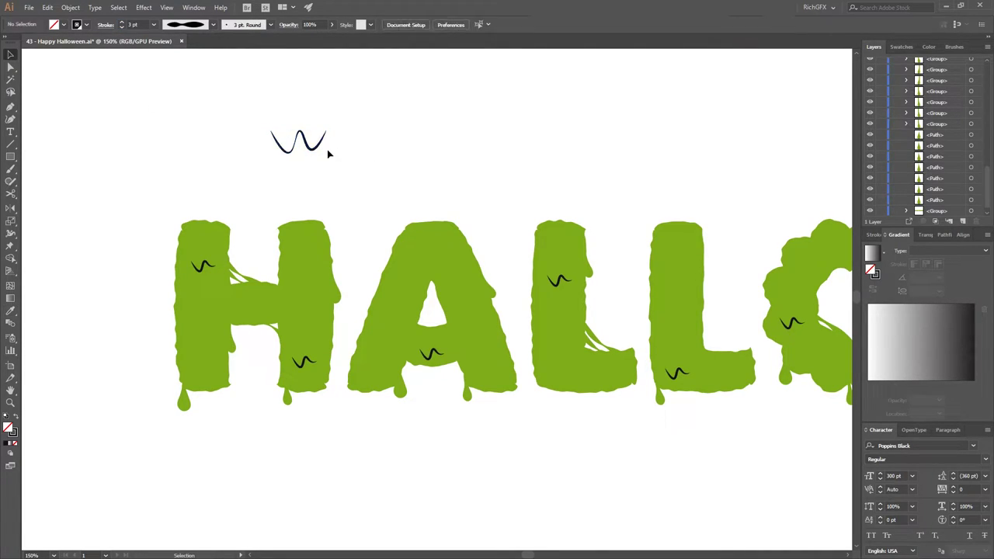
click(317, 146)
right_click(317, 146)
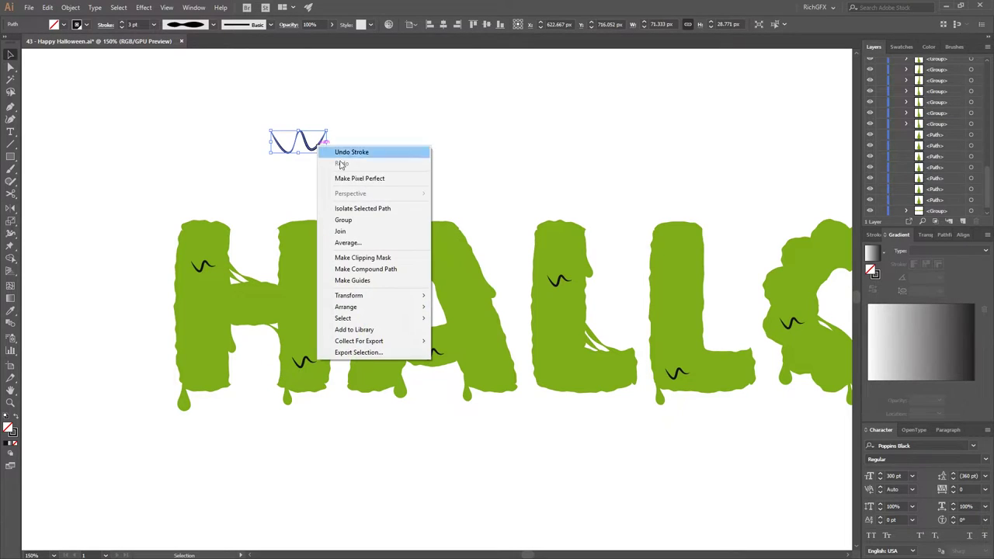
click(70, 7)
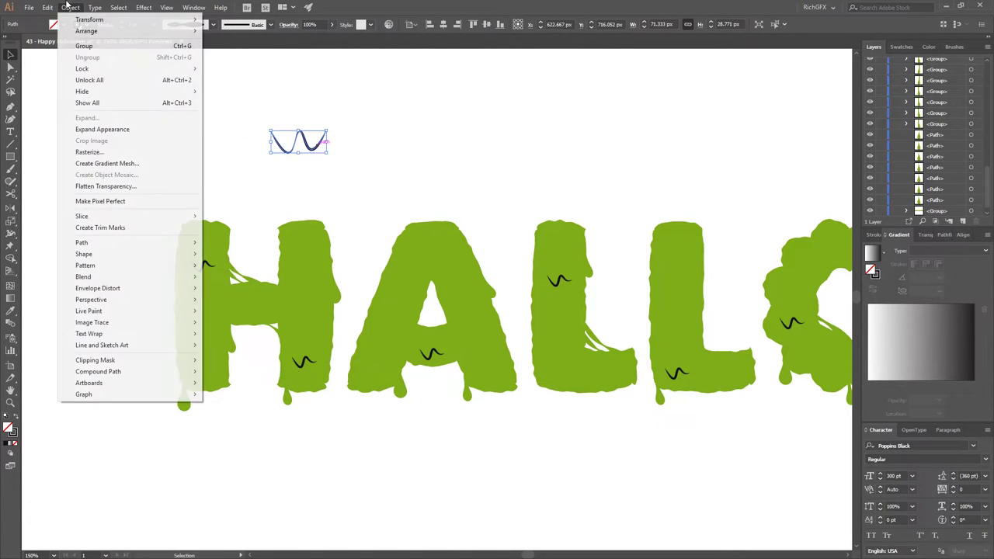
click(90, 129)
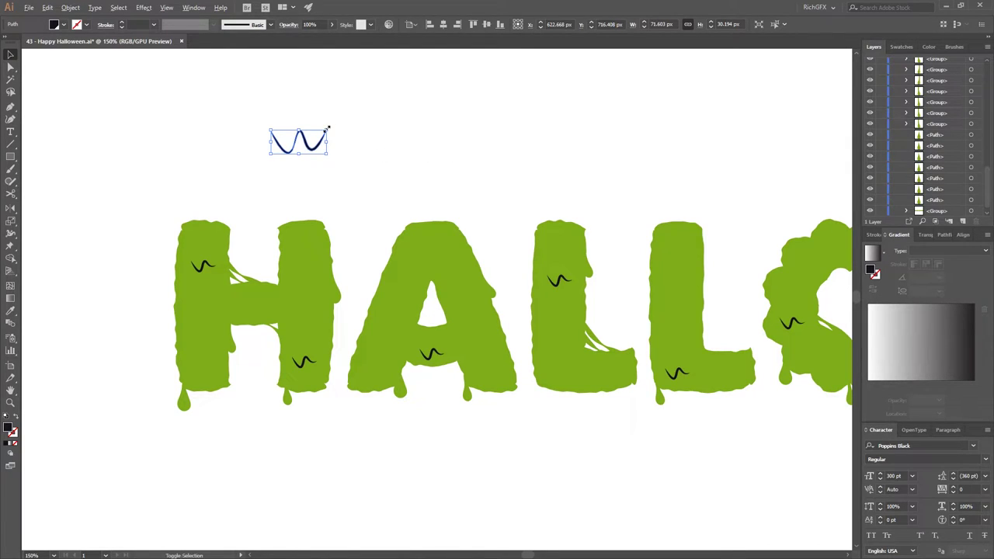
Scale the squiggle to about half size and move it onto the H's right stem.
mouse_move(326, 128)
mouse_down()
mouse_move(312, 133)
mouse_move(309, 278)
mouse_up()
click(364, 148)
click(391, 210)
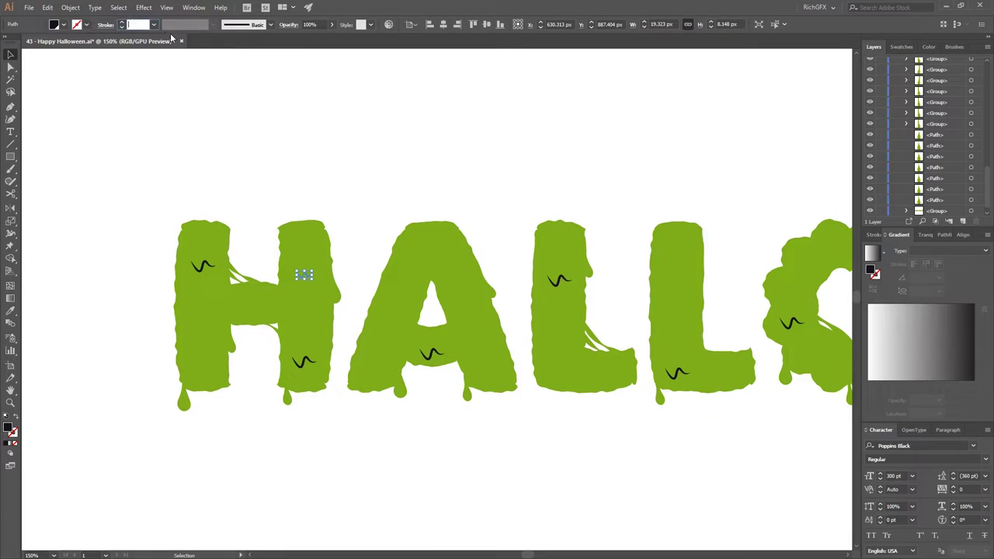
Give the H squiggle a 2 pt stroke and the tapered width profile.
key(Return)
click(427, 179)
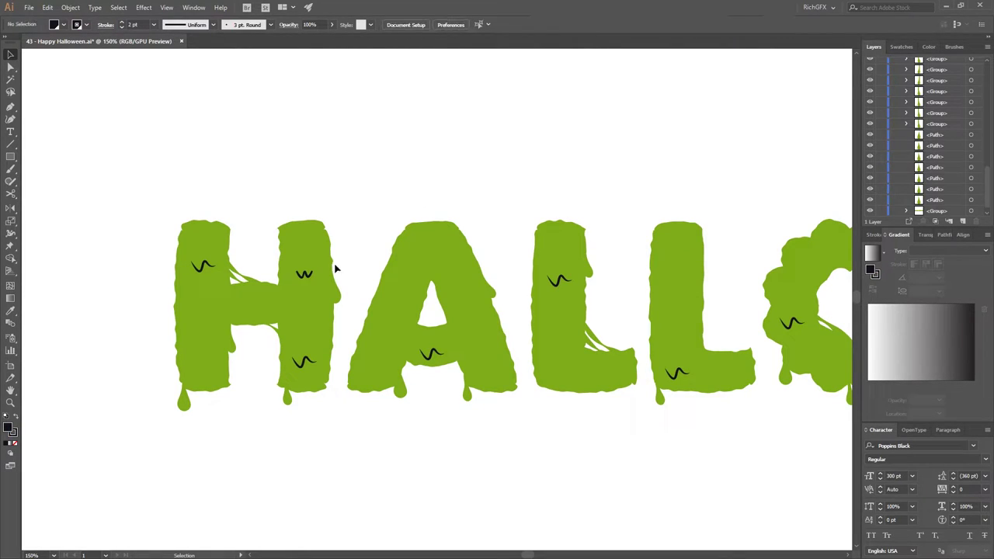
click(302, 274)
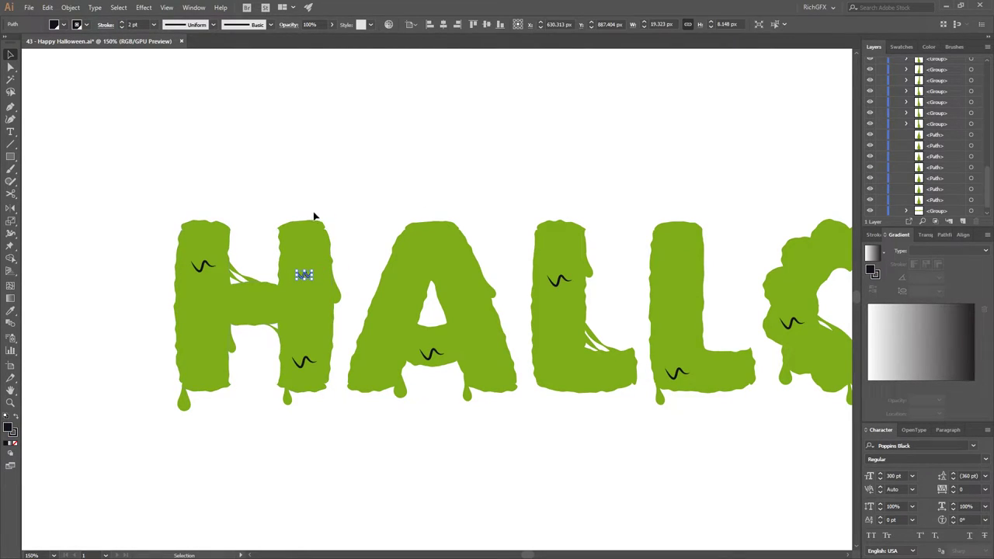
click(212, 26)
click(195, 76)
Expand the tapered squiggle's appearance into a filled shape.
click(350, 147)
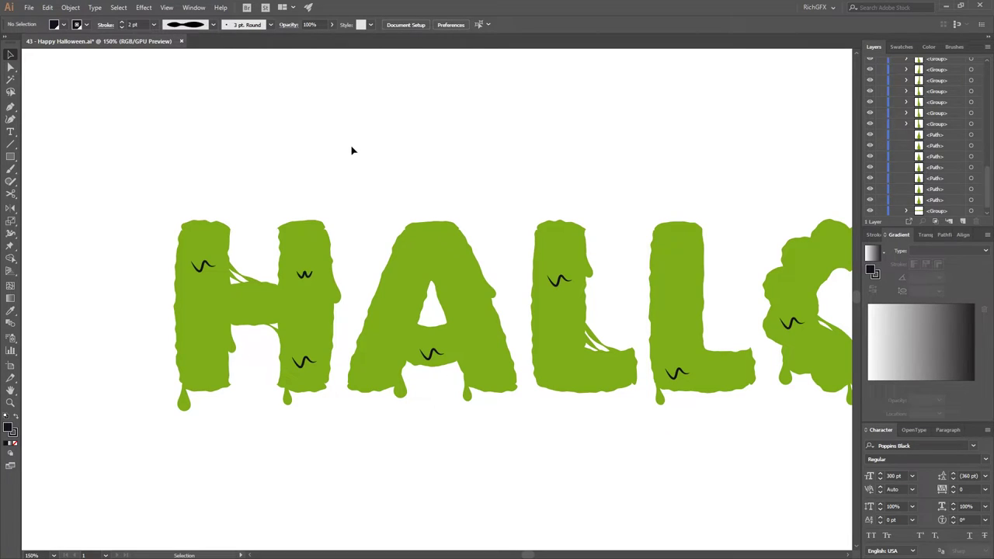
click(303, 277)
click(70, 7)
click(108, 129)
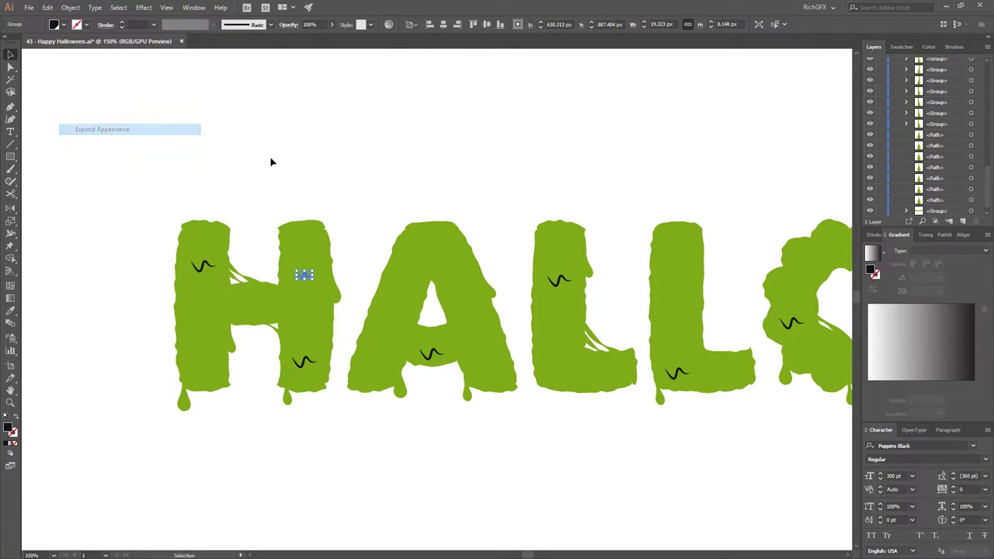
click(350, 268)
Alt-drag copies of the squiggle onto the A, the bottom of the O and the upper W.
drag(307, 277, 440, 267)
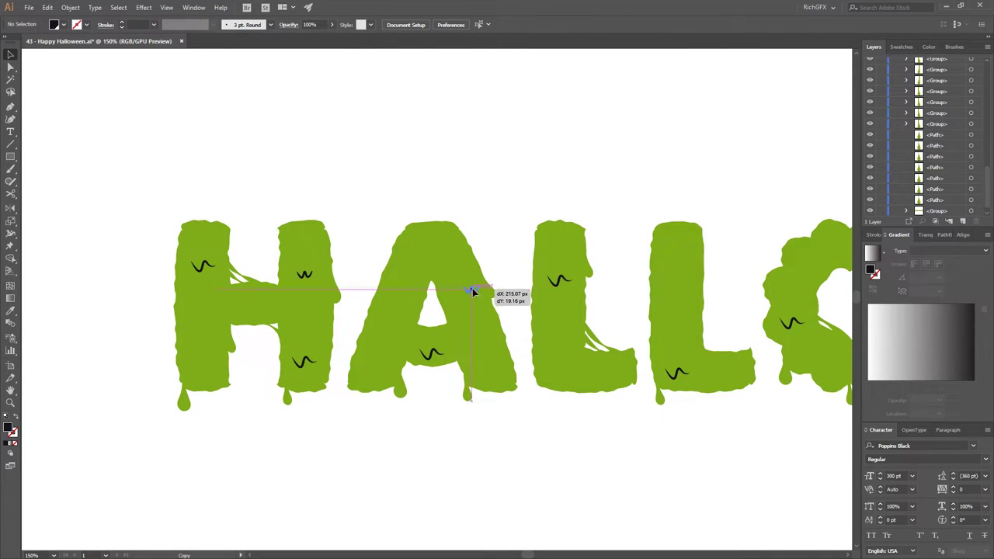
drag(441, 267, 472, 291)
scroll(603, 443, right, 5)
mouse_move(130, 261)
mouse_down()
mouse_move(521, 332)
mouse_move(505, 349)
mouse_up()
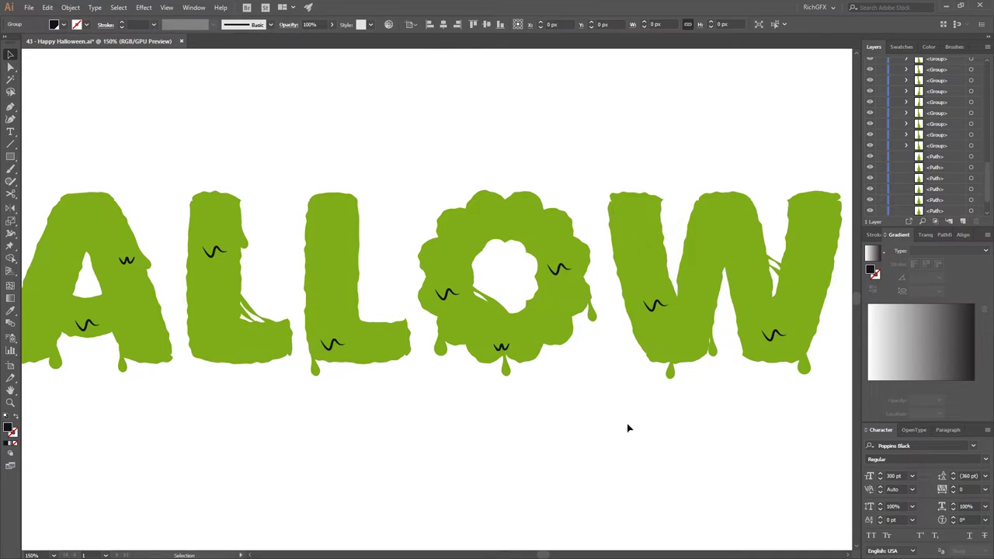
scroll(627, 428, right, 5)
drag(219, 357, 462, 245)
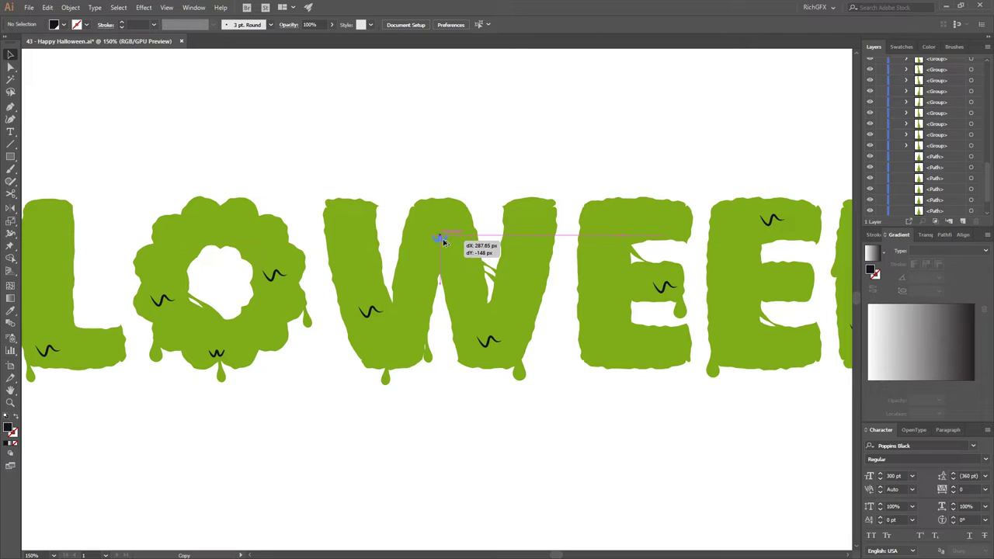
drag(462, 245, 441, 237)
Place squiggle copies on the first E and the N, then zoom out to the whole word.
scroll(643, 417, right, 5)
mouse_move(131, 235)
mouse_down()
mouse_move(293, 347)
mouse_move(490, 283)
mouse_move(665, 350)
mouse_up()
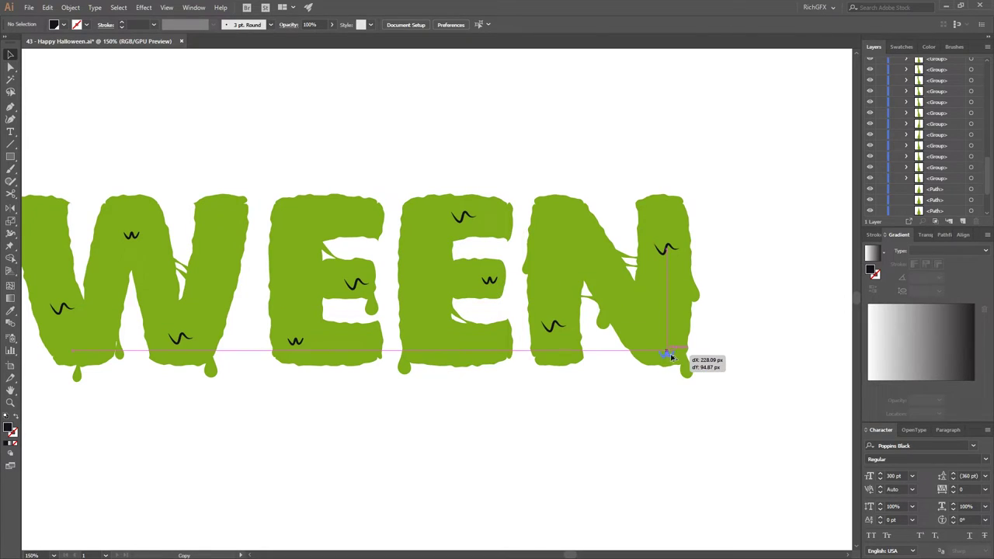
click(660, 437)
scroll(559, 430, left, 5)
key(ctrl+minus)
key(ctrl+minus)
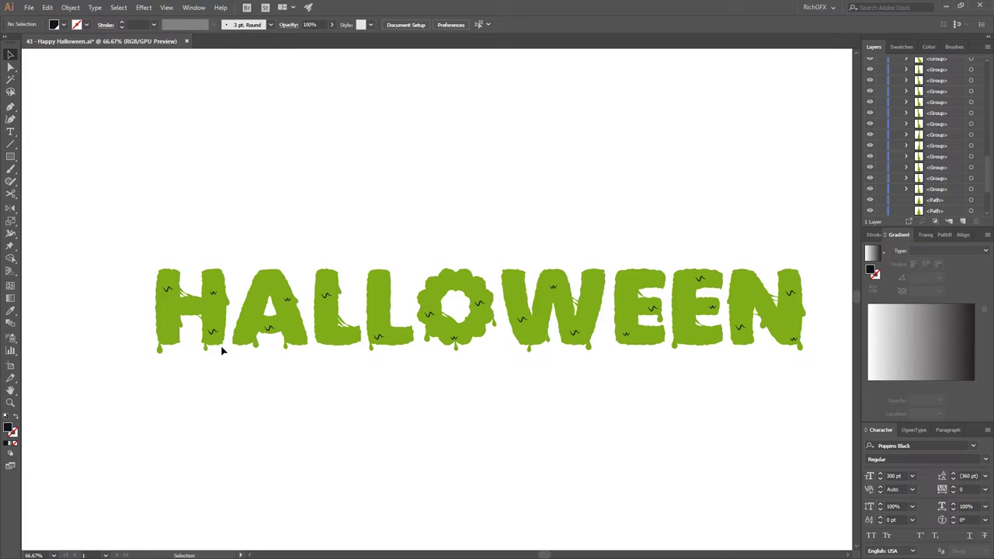
scroll(126, 328, up, 1)
Draw a tiny circle left of the H and fill it with the letters' green.
scroll(127, 328, up, 2)
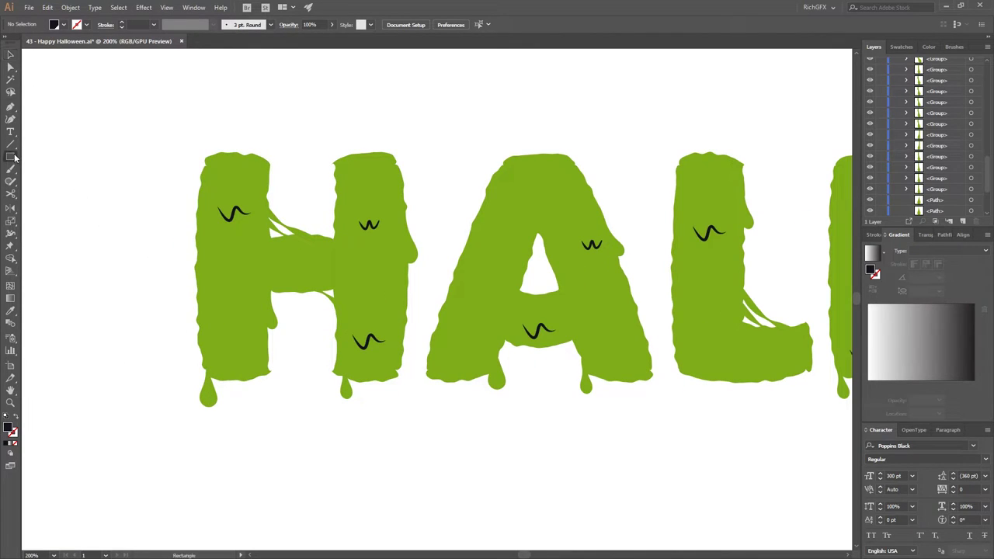
drag(14, 156, 66, 177)
drag(106, 233, 115, 242)
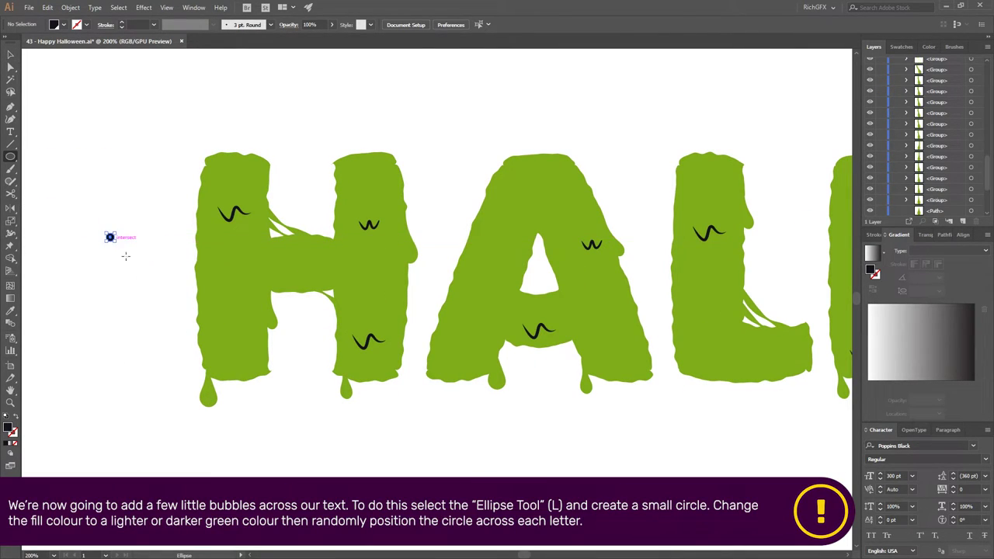
key(i)
click(238, 318)
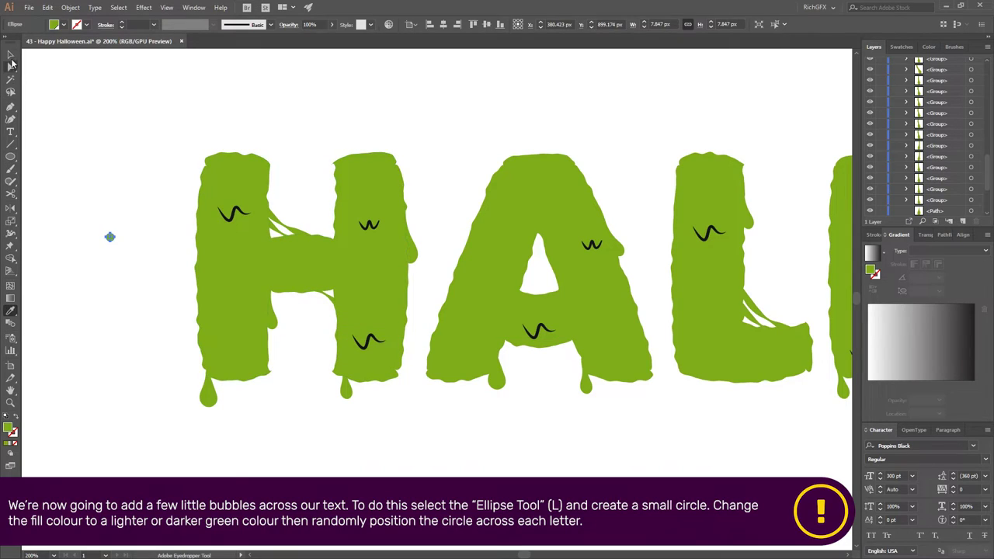
Adjust the dot's fill to a darker green in the Color Picker.
key(v)
click(132, 187)
click(111, 238)
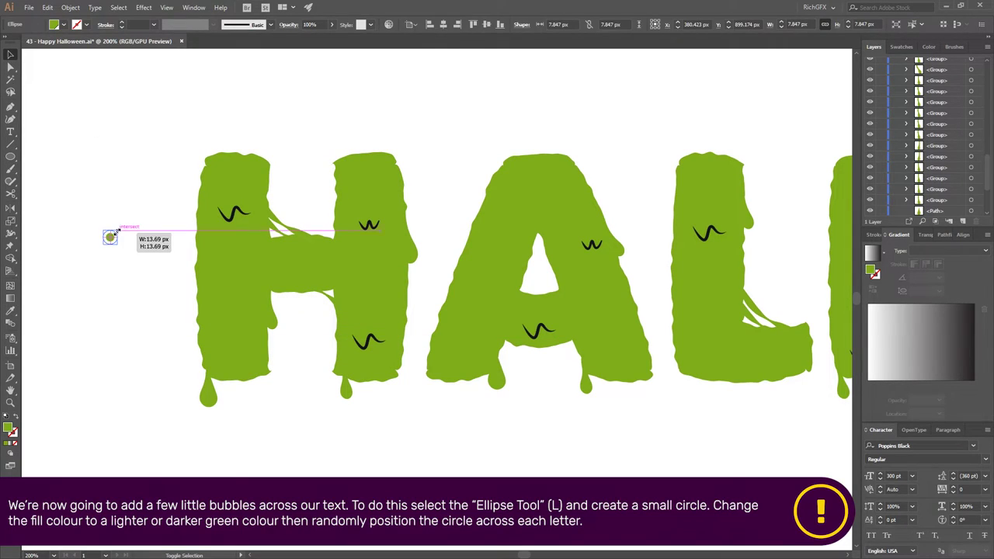
double_click(9, 427)
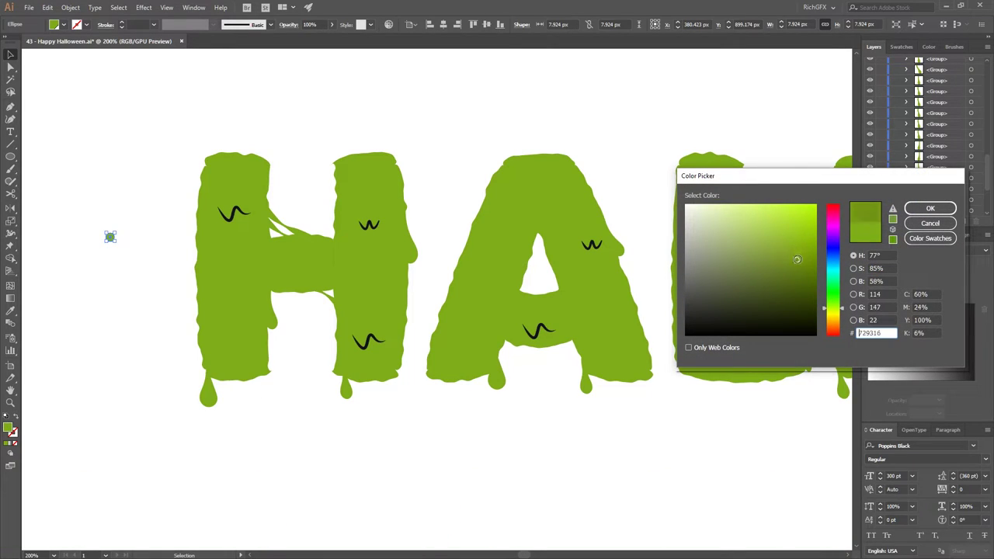
click(952, 207)
Alt-drag green dot copies onto the H and both L letters.
drag(110, 236, 218, 270)
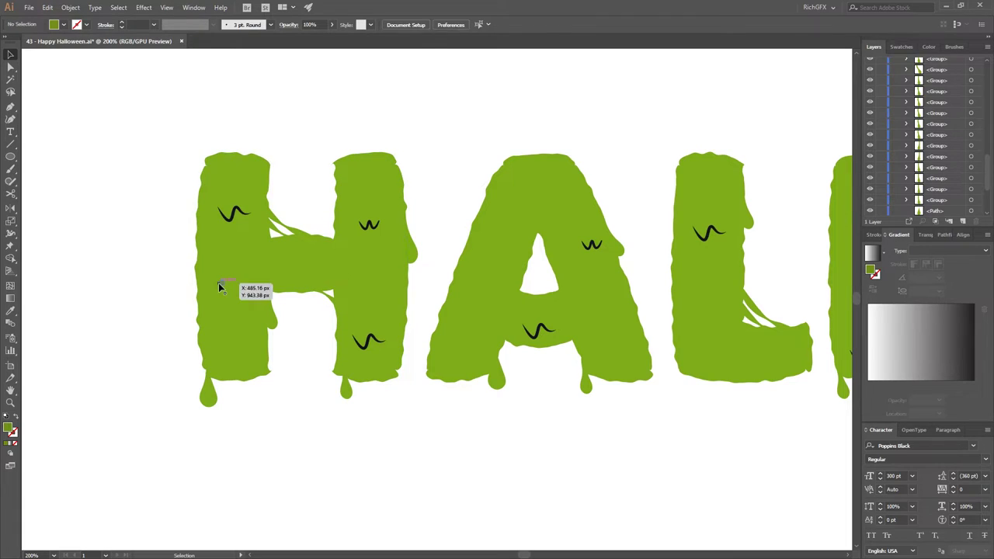
drag(219, 271, 220, 282)
mouse_move(222, 283)
mouse_down()
mouse_move(307, 268)
mouse_move(368, 308)
mouse_move(361, 178)
mouse_move(519, 194)
mouse_move(469, 312)
mouse_up()
mouse_move(470, 312)
mouse_down()
mouse_move(594, 300)
mouse_move(219, 284)
mouse_move(330, 341)
mouse_move(338, 180)
mouse_move(340, 280)
mouse_move(481, 189)
mouse_move(479, 259)
mouse_up()
drag(479, 259, 534, 343)
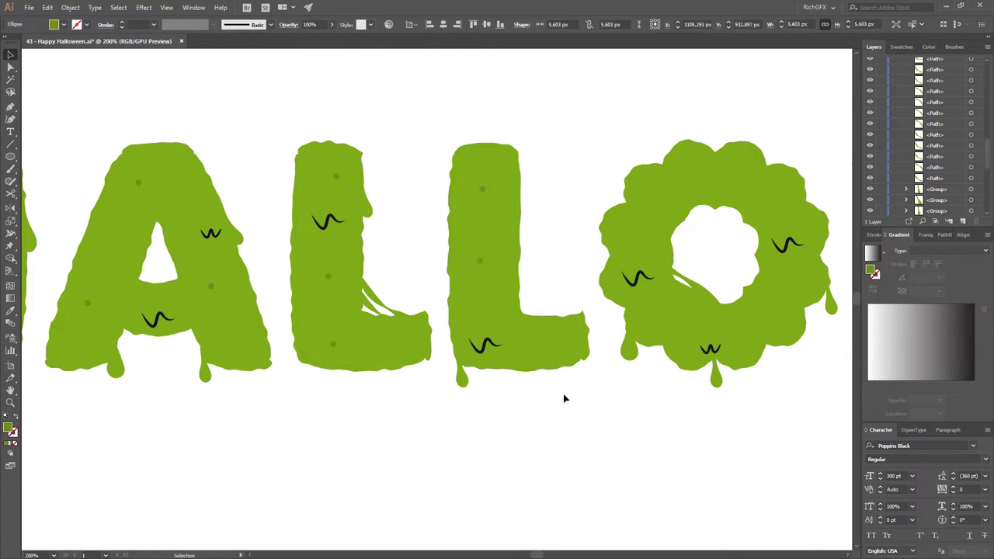
Scatter green dot copies across the O, W, both Es and the N, then zoom out.
drag(711, 435, 405, 448)
mouse_move(227, 358)
mouse_down()
mouse_move(333, 337)
mouse_move(355, 215)
mouse_move(460, 326)
mouse_up()
mouse_move(460, 326)
mouse_down()
mouse_move(442, 203)
mouse_move(128, 196)
mouse_move(262, 184)
mouse_move(281, 267)
mouse_up()
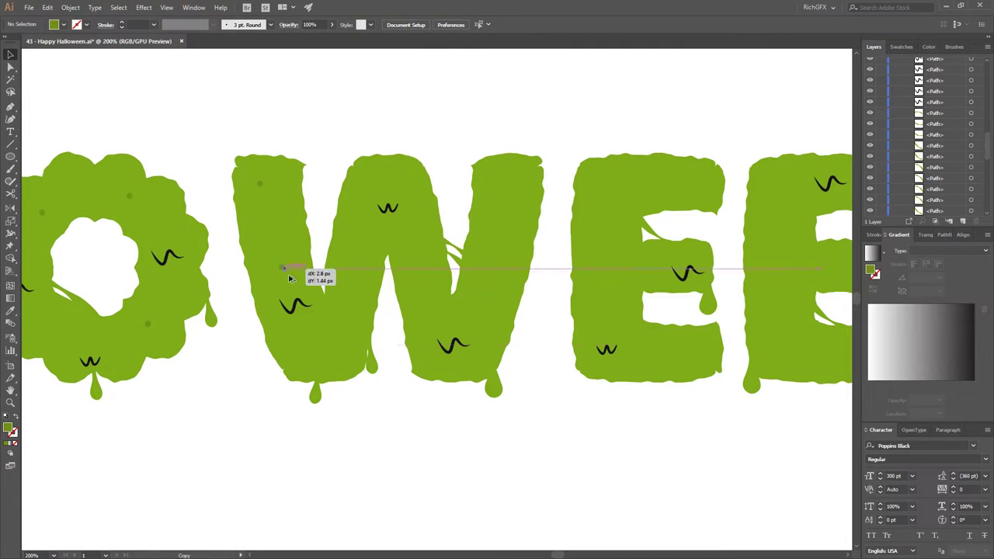
mouse_move(311, 354)
mouse_down()
mouse_move(417, 310)
mouse_move(506, 208)
mouse_move(608, 195)
mouse_move(243, 191)
mouse_move(248, 264)
mouse_up()
mouse_move(249, 264)
mouse_down()
mouse_move(302, 350)
mouse_move(316, 172)
mouse_move(402, 230)
mouse_move(429, 339)
mouse_move(504, 188)
mouse_move(576, 189)
mouse_move(656, 261)
mouse_up()
mouse_move(656, 262)
mouse_down()
mouse_move(722, 316)
mouse_move(739, 185)
mouse_move(585, 291)
mouse_move(621, 213)
mouse_move(599, 350)
mouse_up()
click(695, 453)
key(ctrl+shift+a)
key(ctrl+minus)
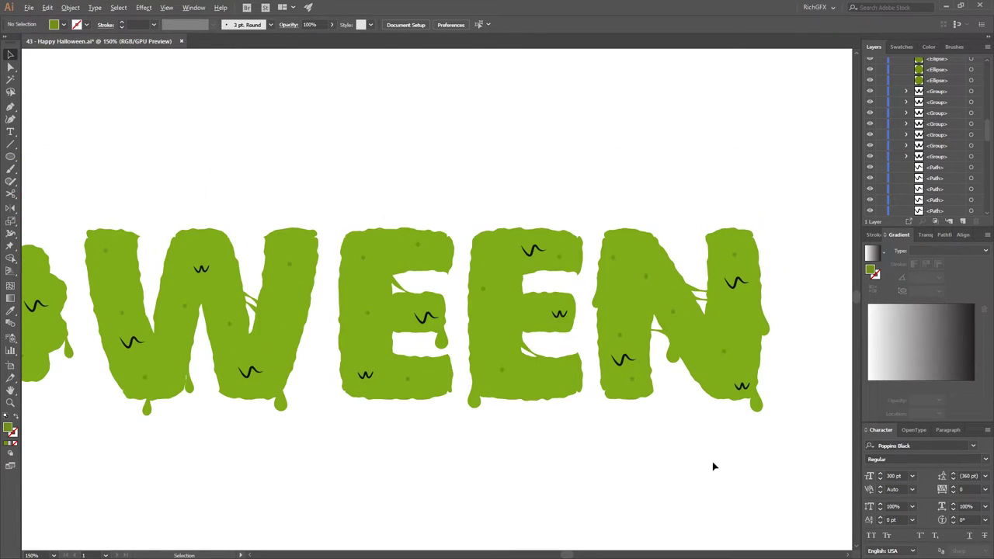
key(ctrl+minus)
key(ctrl+minus)
mouse_move(559, 459)
mouse_down()
mouse_move(674, 421)
mouse_move(634, 362)
mouse_up()
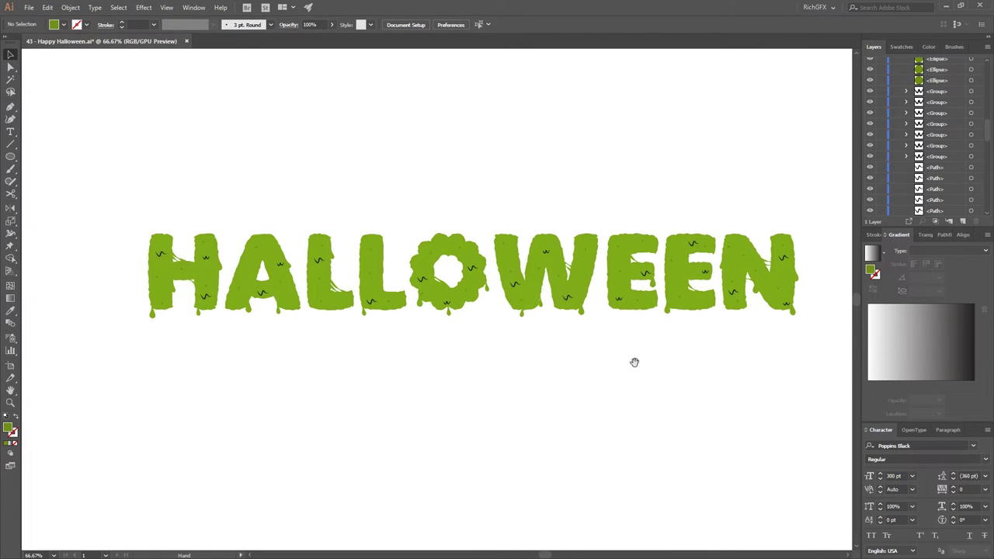
Marquee-select all HALLOWEEN letters, squiggles and dots and group them with Object > Group.
drag(804, 339, 124, 198)
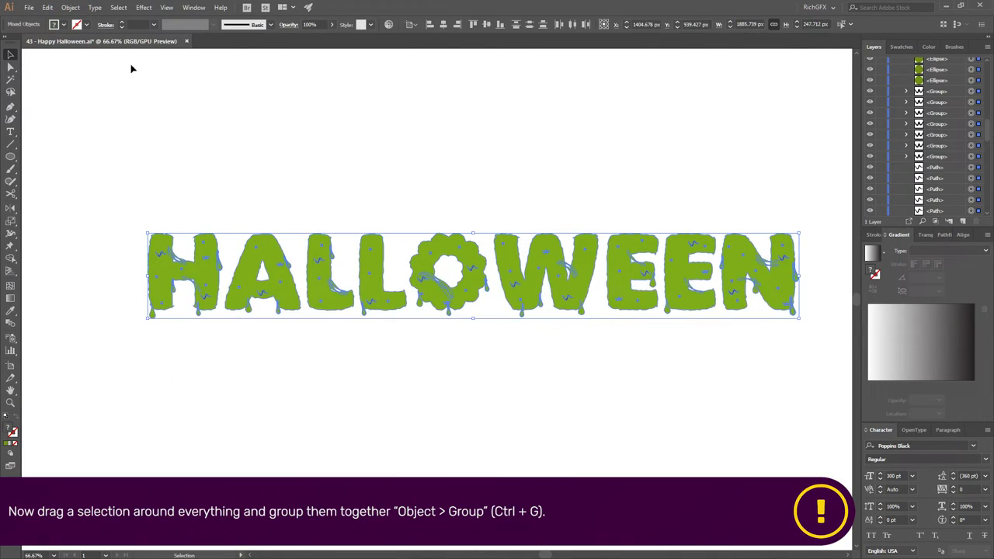
click(71, 7)
click(97, 58)
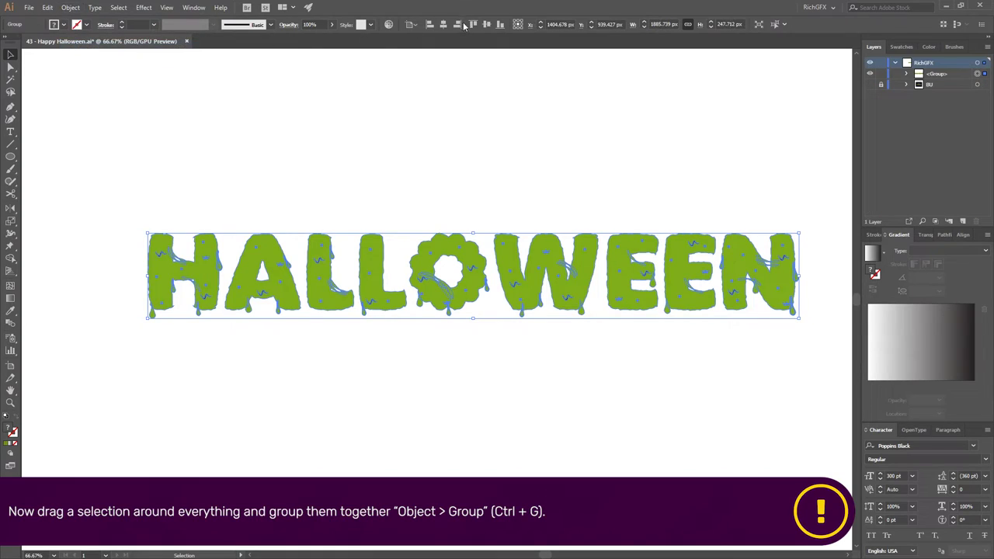
key(ctrl+minus)
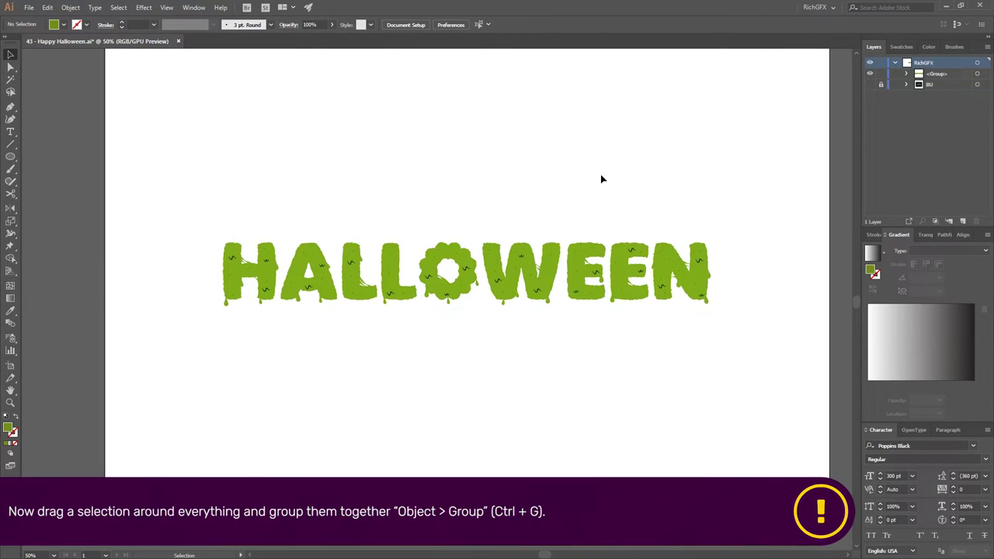
scroll(543, 178, up, 2)
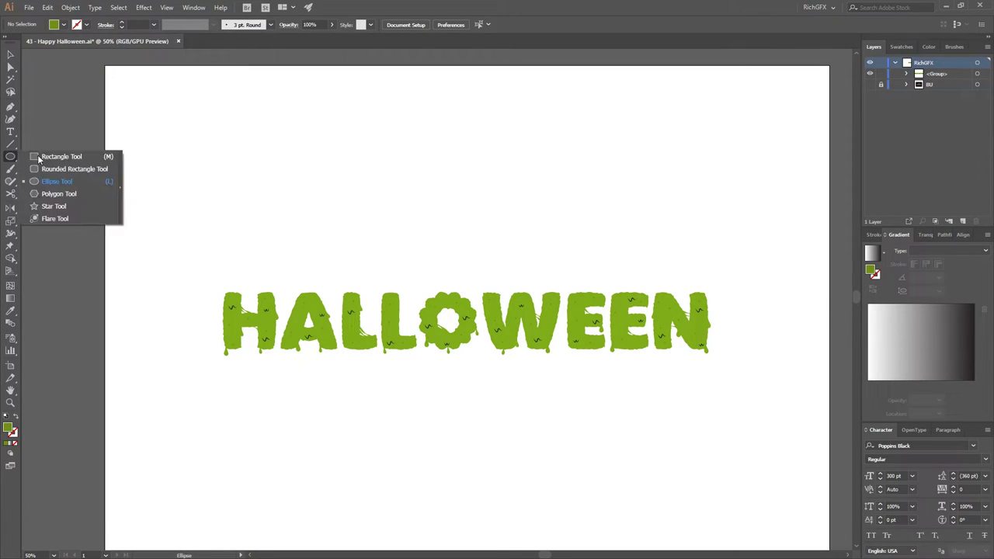
Draw a rectangle covering the whole artboard filled with the dark navy swatch.
drag(14, 157, 55, 161)
drag(104, 66, 829, 505)
click(64, 24)
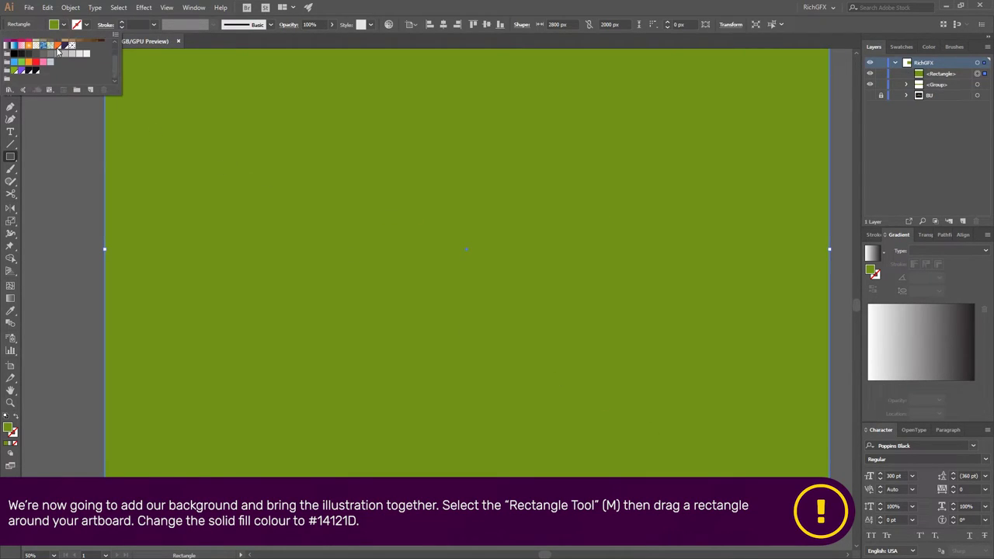
click(30, 71)
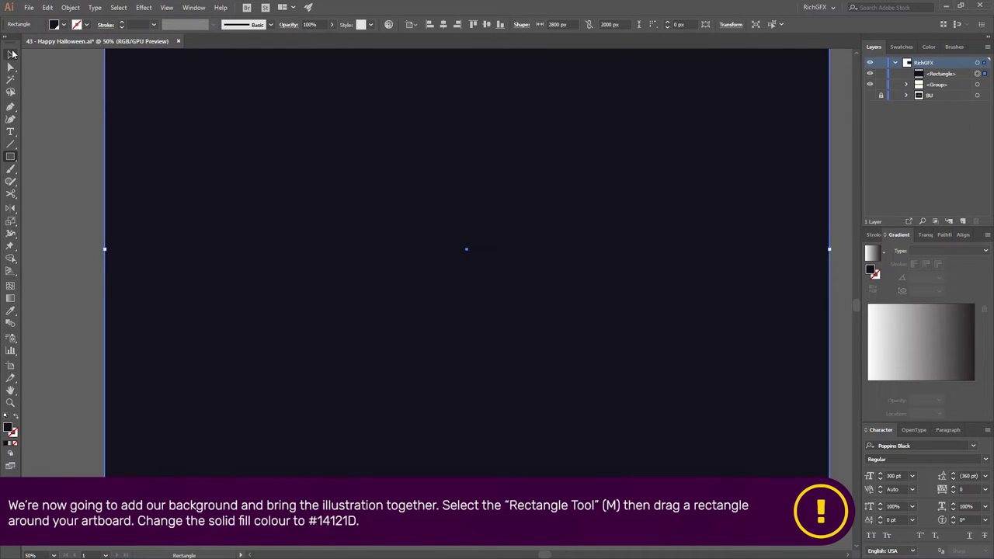
Send the navy rectangle behind the HALLOWEEN group and lock it.
click(10, 52)
right_click(172, 100)
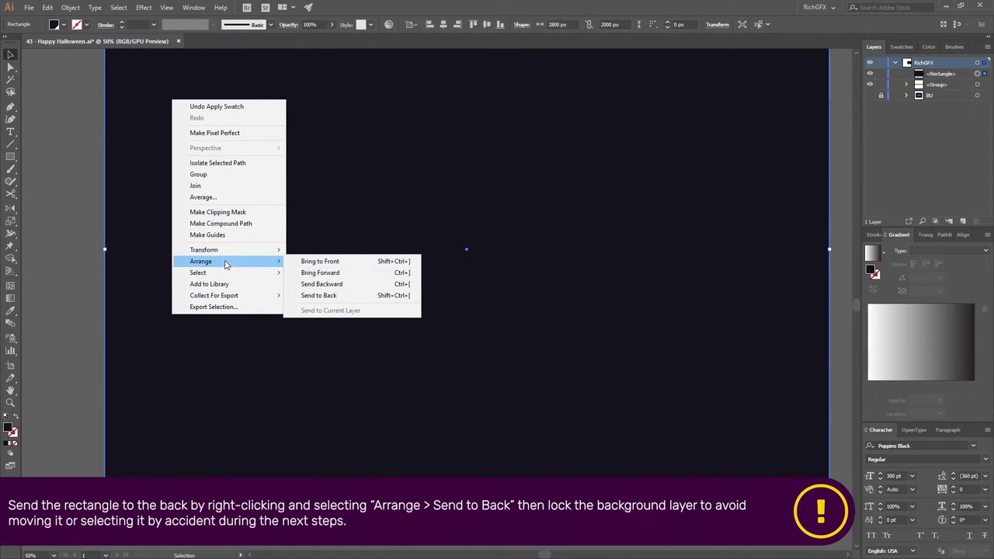
click(326, 295)
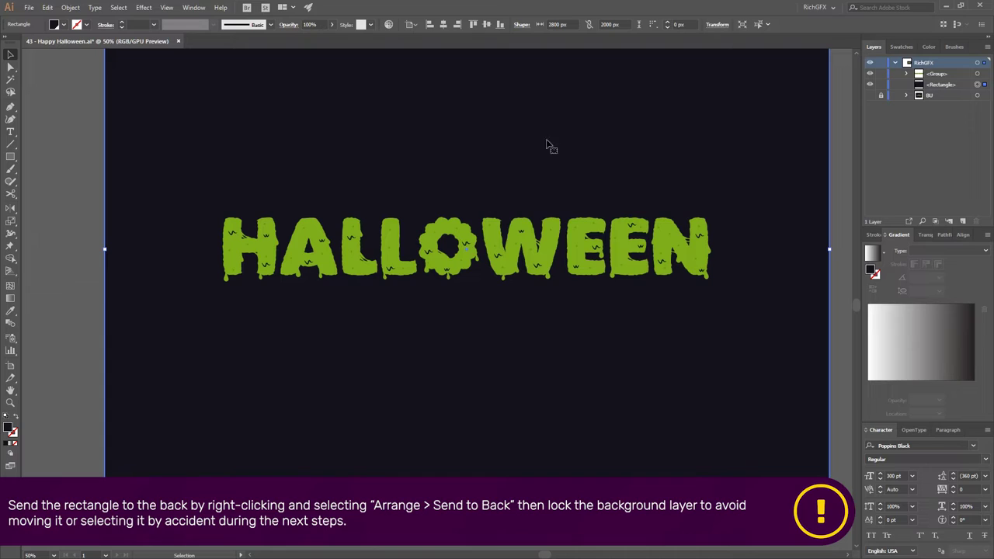
click(880, 84)
scroll(722, 159, up, 2)
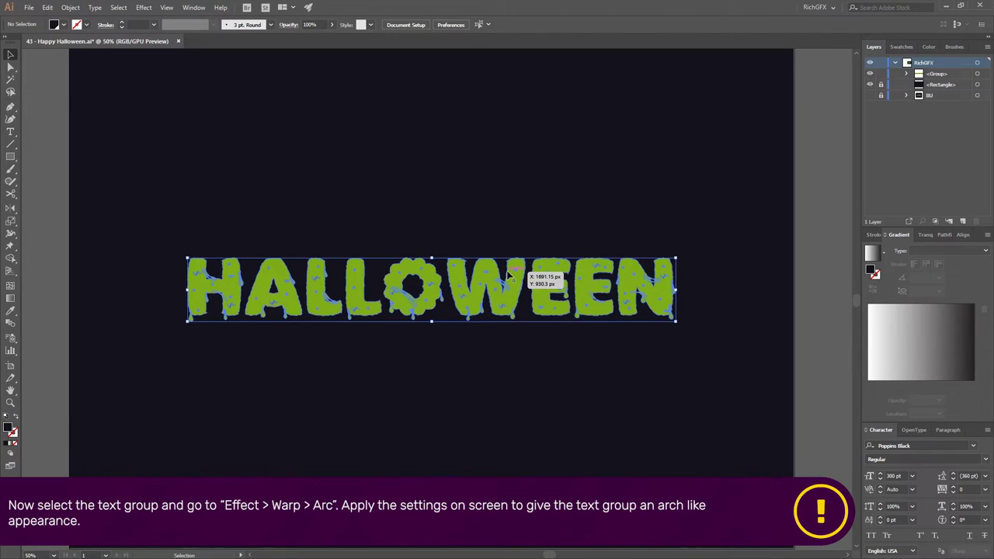
Apply an Arc warp with 15% bend to the HALLOWEEN group.
click(118, 7)
mouse_move(144, 7)
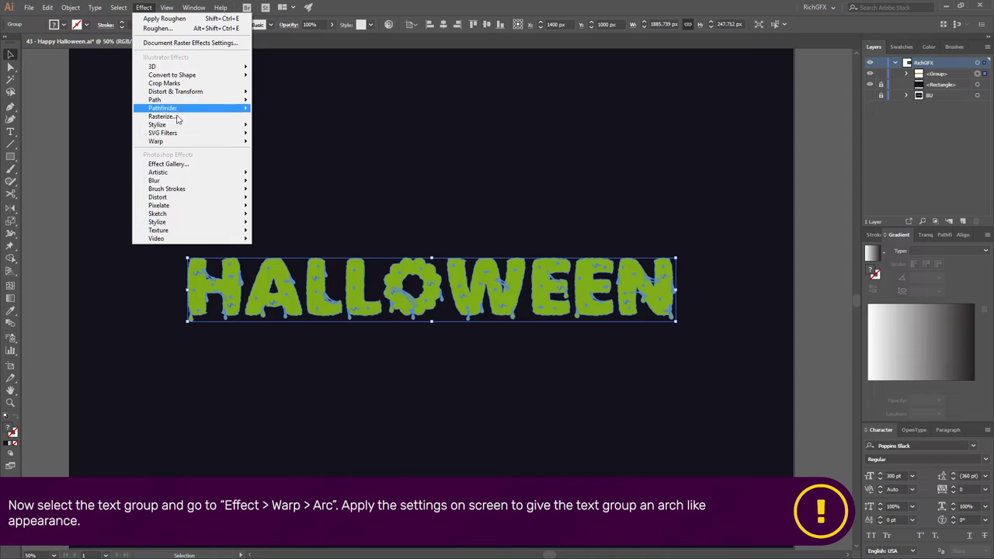
mouse_move(156, 142)
click(276, 143)
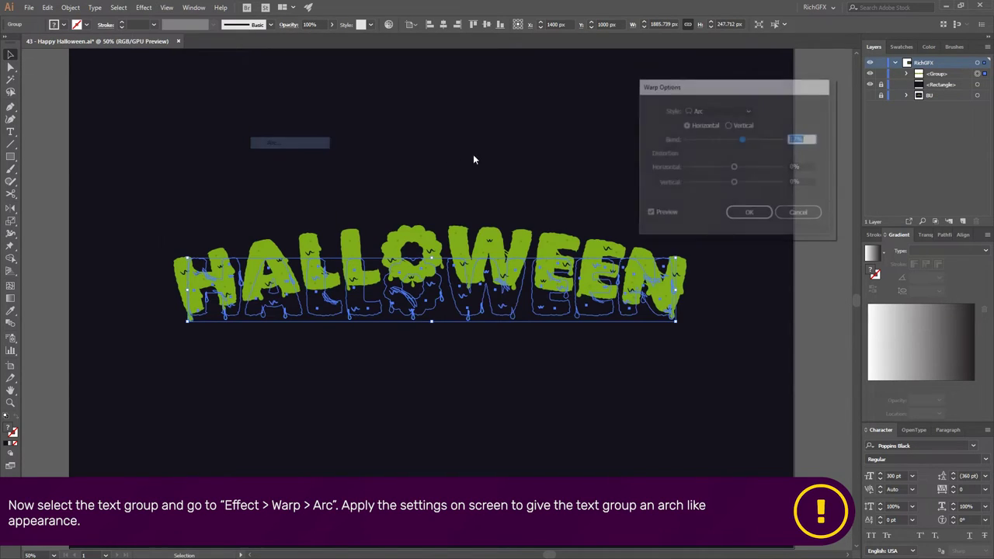
key(Down)
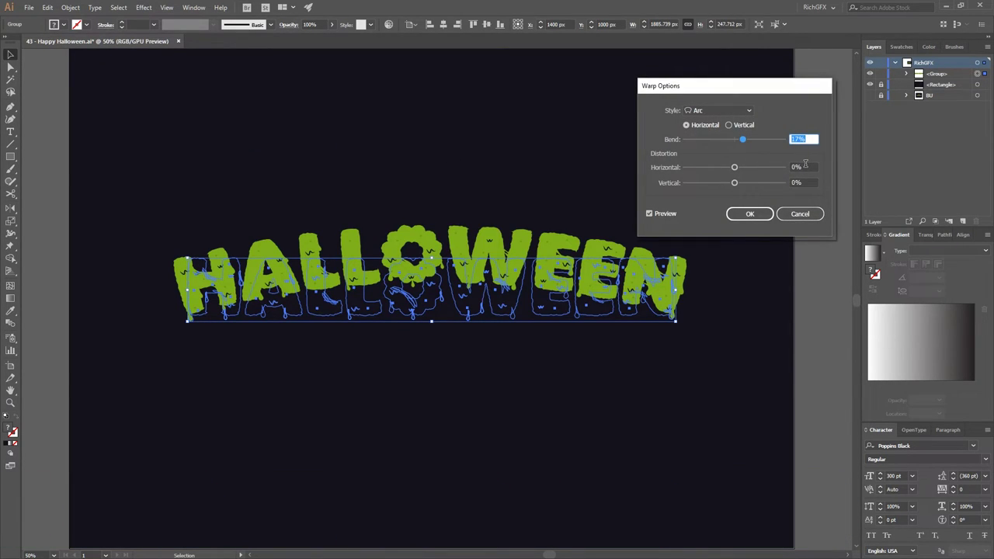
key(Down)
click(749, 213)
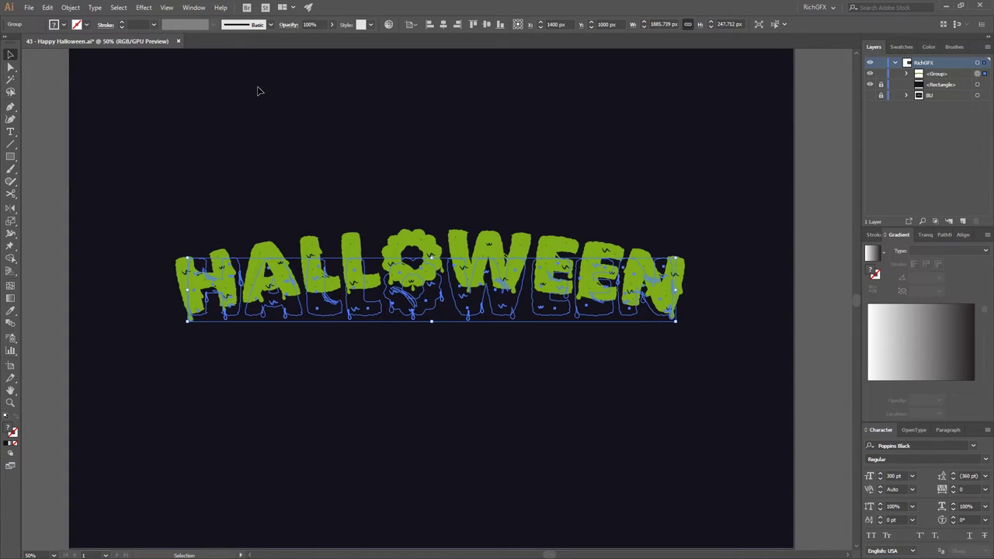
Expand the warped HALLOWEEN appearance and centre it on the artboard.
click(70, 7)
click(101, 129)
click(604, 413)
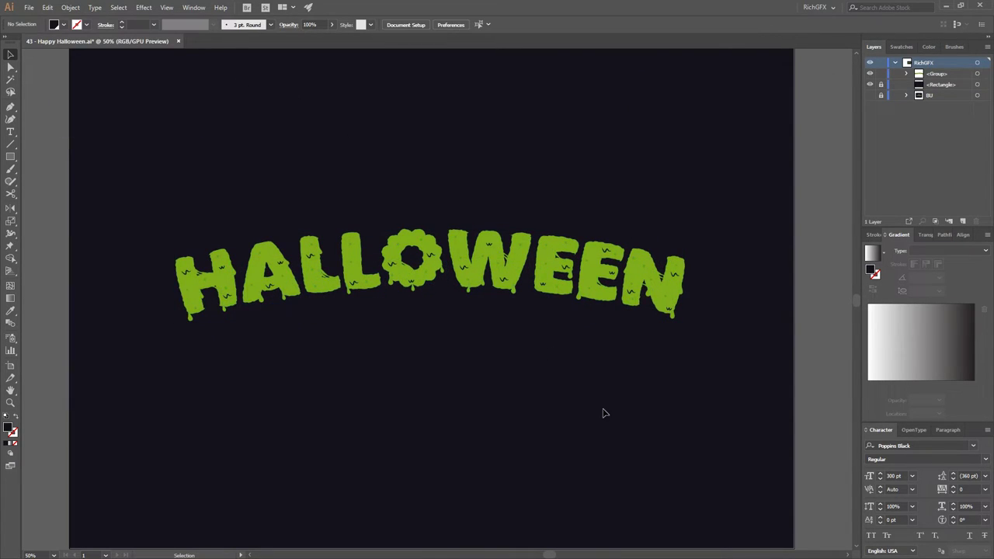
click(544, 284)
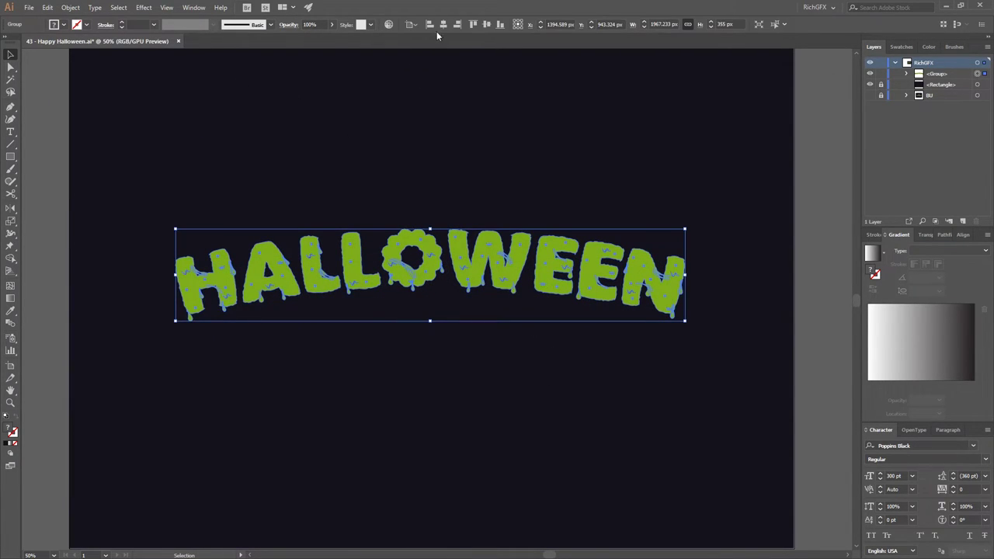
click(487, 25)
click(544, 155)
scroll(610, 310, down, 1)
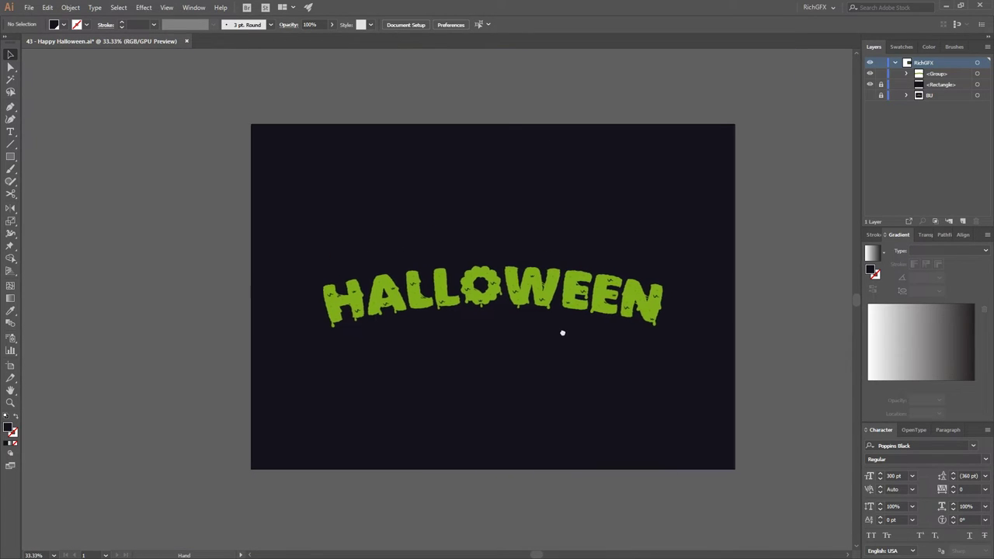
scroll(470, 343, up, 1)
Type HAPPY as a new text object and fill it green.
key(t)
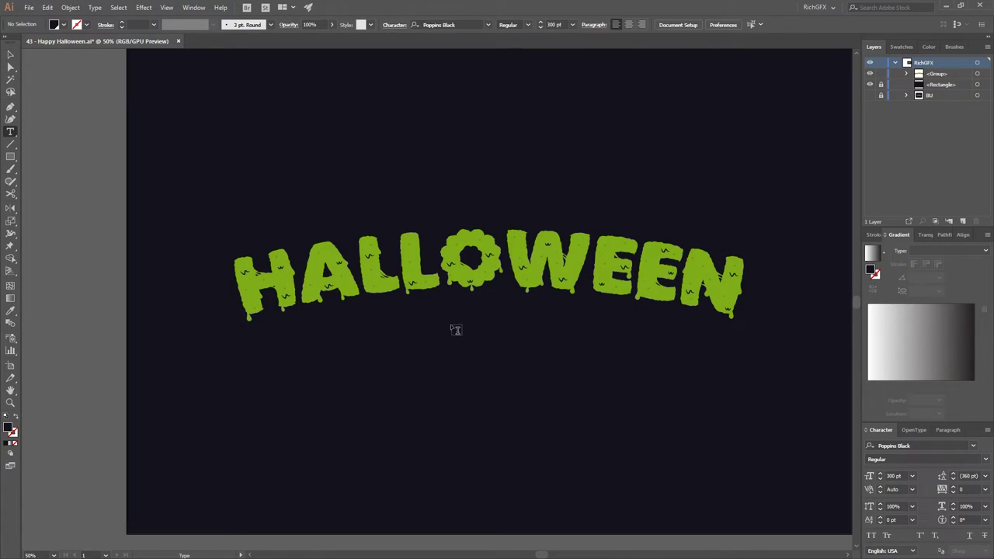
click(355, 362)
text(HA)
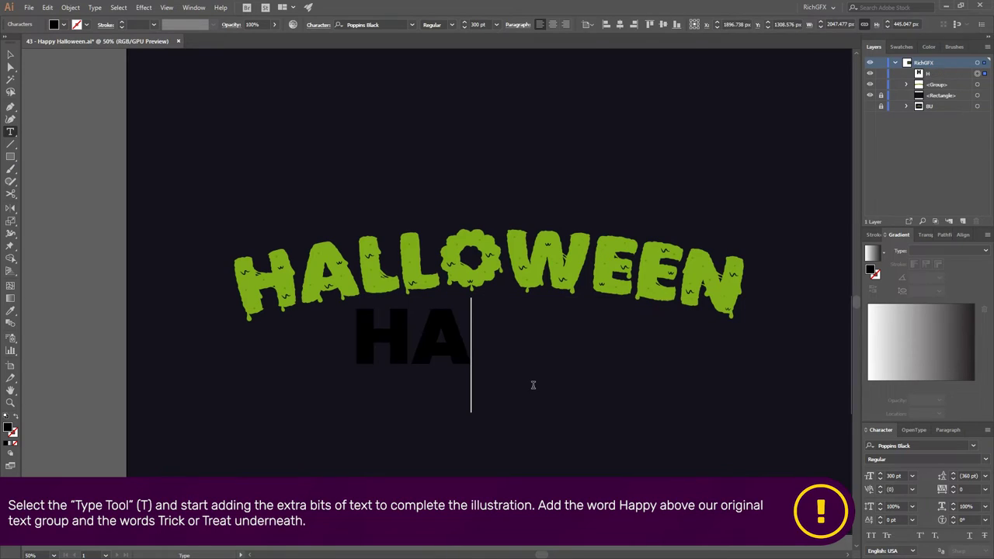
text(PPY HAL)
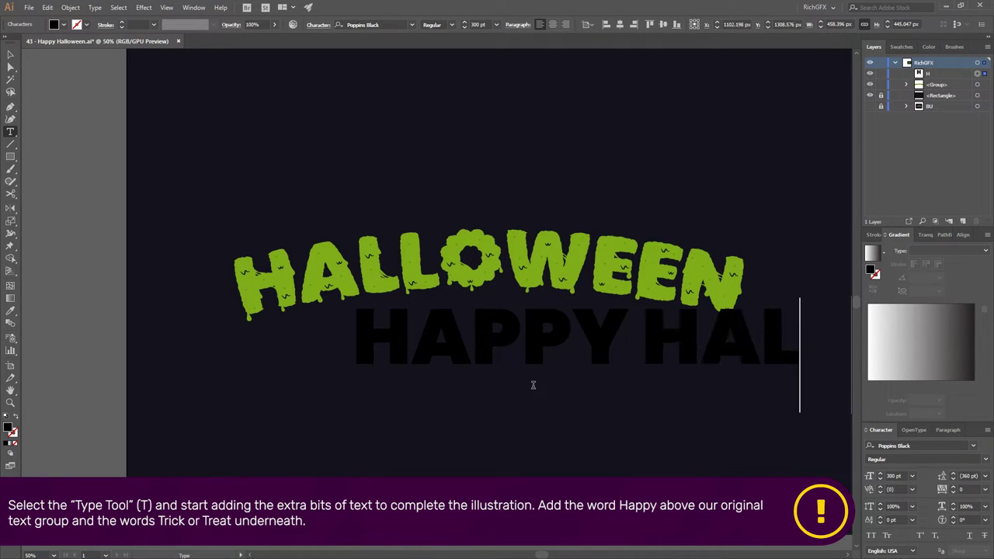
key(BackSpace)
key(BackSpace)
key(BackSpace)
key(BackSpace)
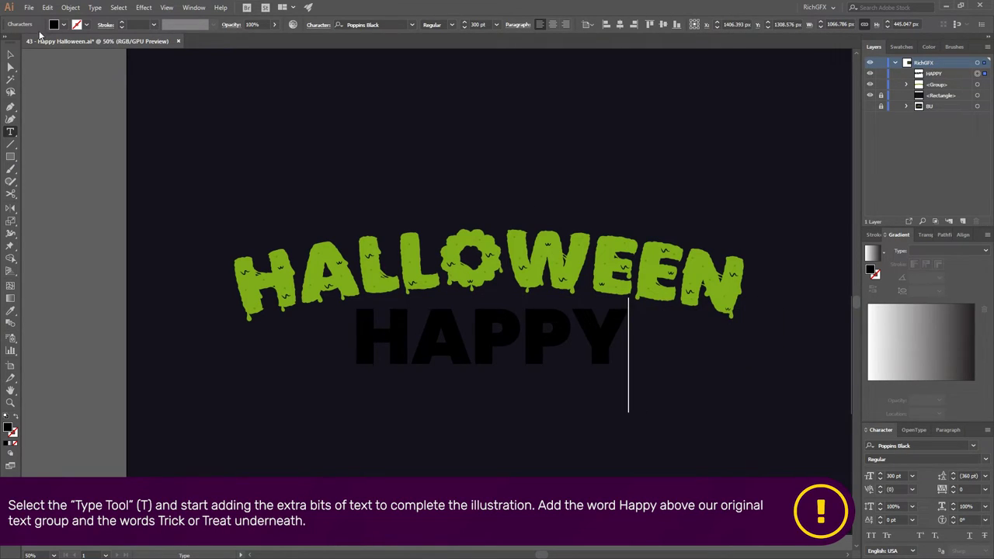
key(ctrl+a)
click(63, 25)
click(14, 71)
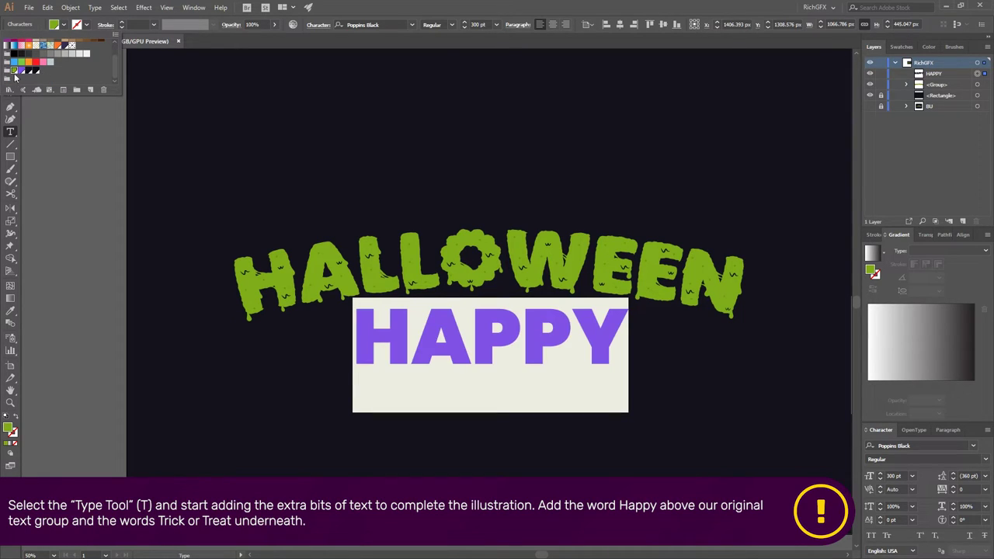
click(7, 55)
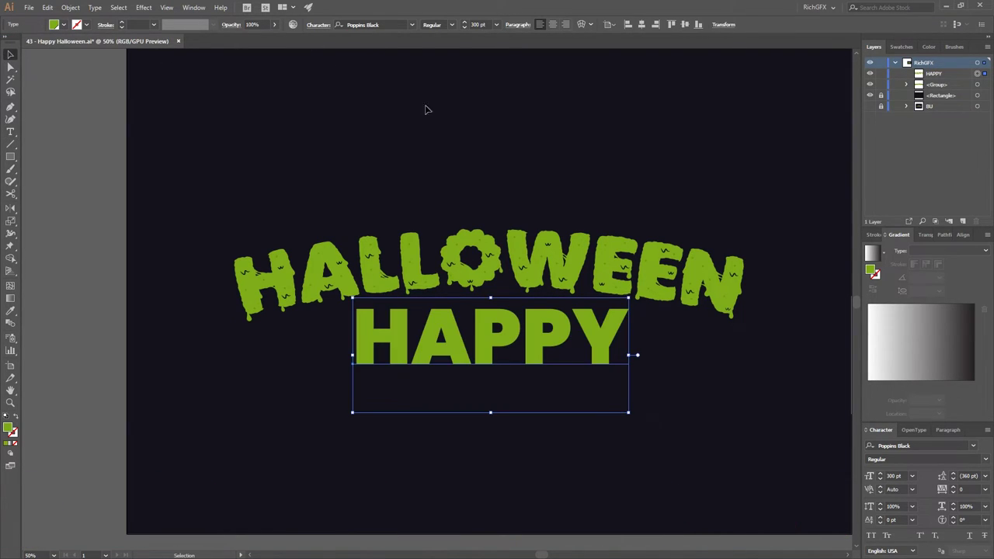
Set HAPPY to Poppins Bold at 150 pt.
click(411, 25)
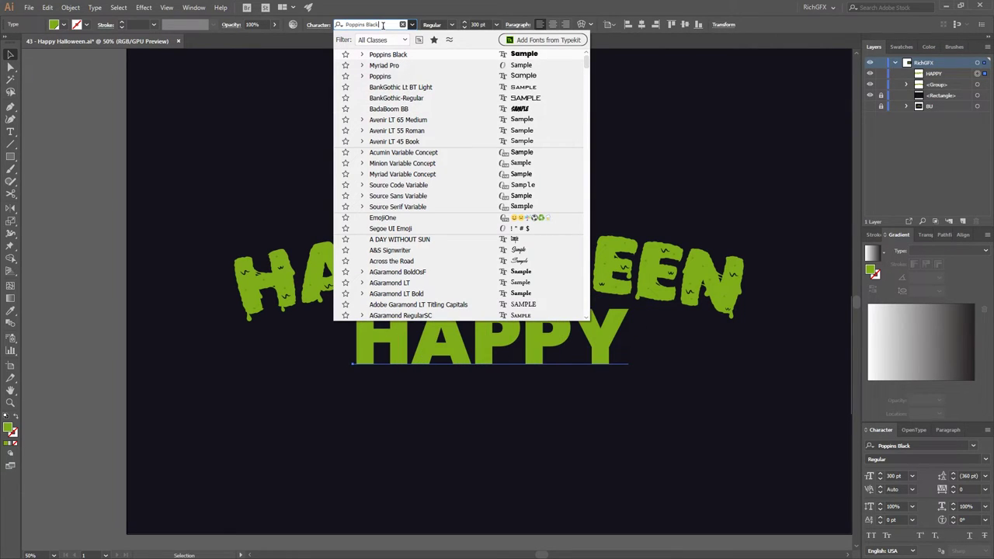
text(po)
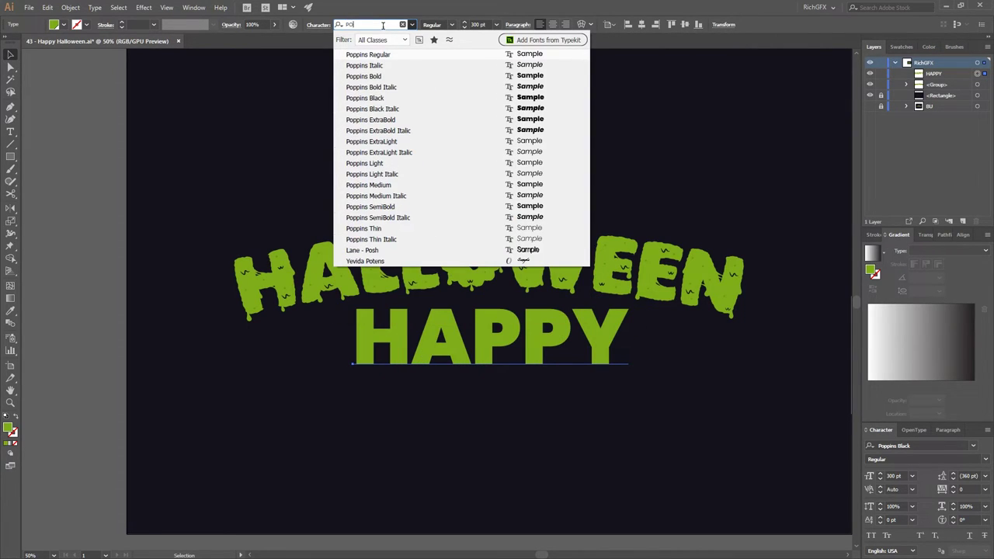
click(443, 55)
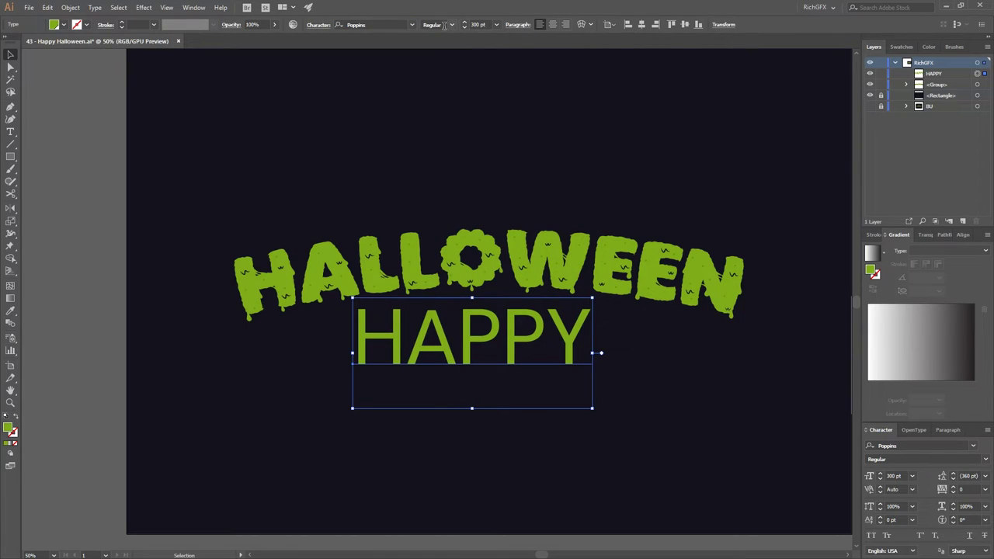
key(shift+Down)
key(shift+Down)
key(shift+Down)
key(shift+Down)
key(shift+Down)
key(shift+Down)
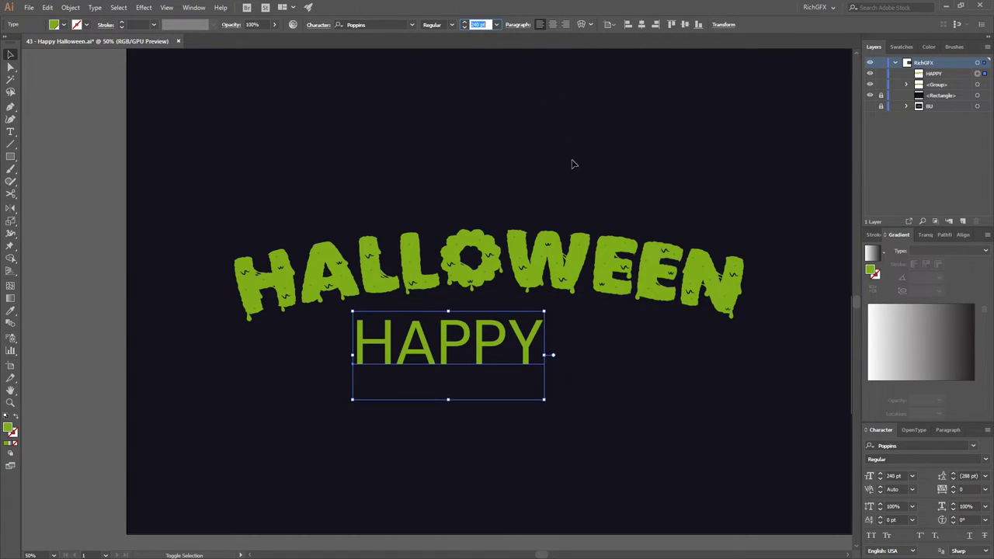
key(shift+Down)
key(shift+Down)
click(411, 24)
click(451, 24)
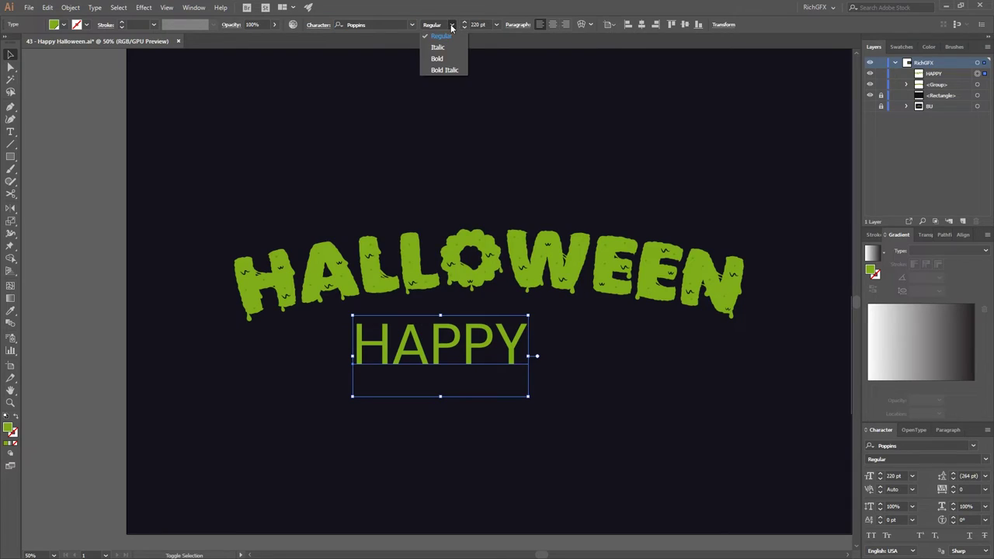
click(444, 61)
key(Escape)
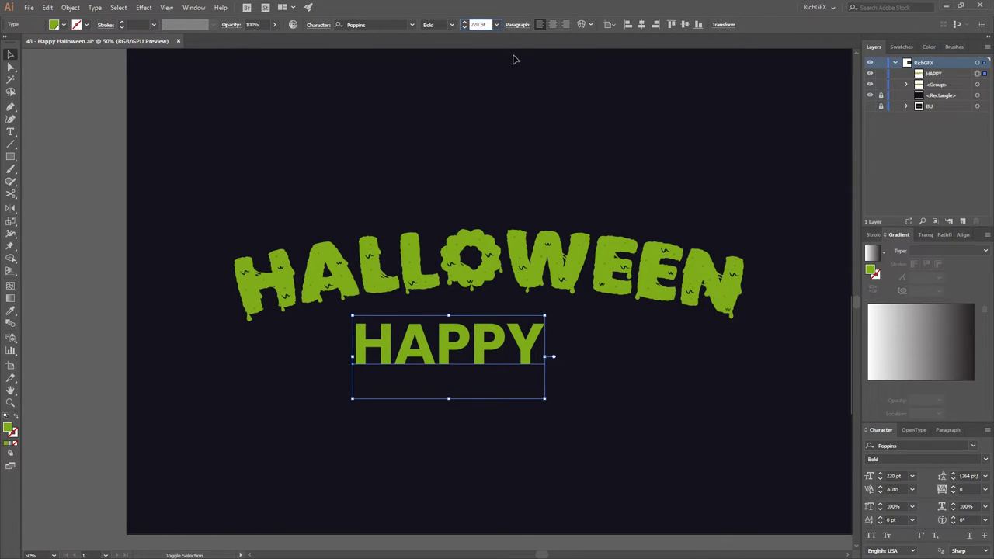
key(shift+Down)
key(shift+Down)
key(shift+Down)
key(shift+Down)
key(shift+Down)
key(shift+Down)
key(shift+Down)
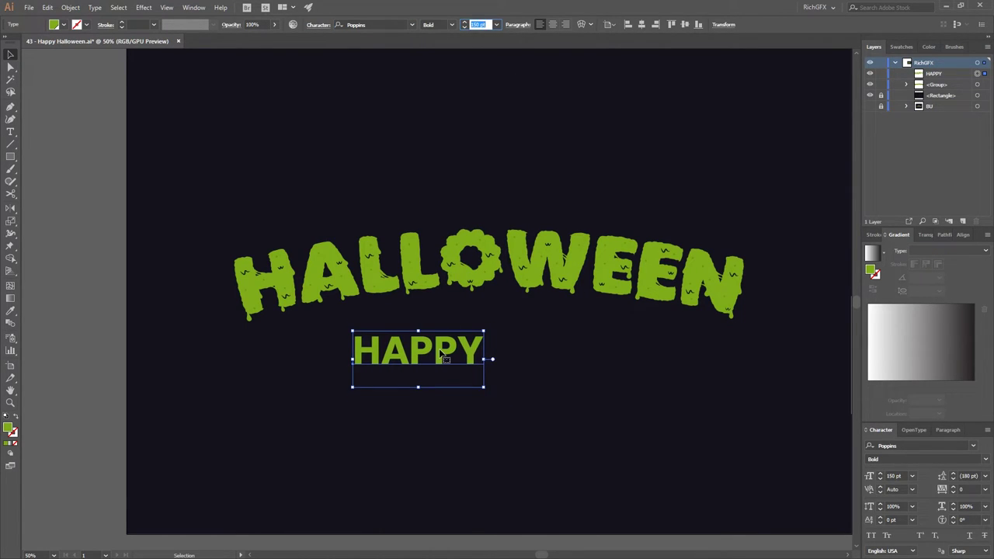
Convert HAPPY to outlines, centre it horizontally and move it above HALLOWEEN.
right_click(443, 355)
click(505, 419)
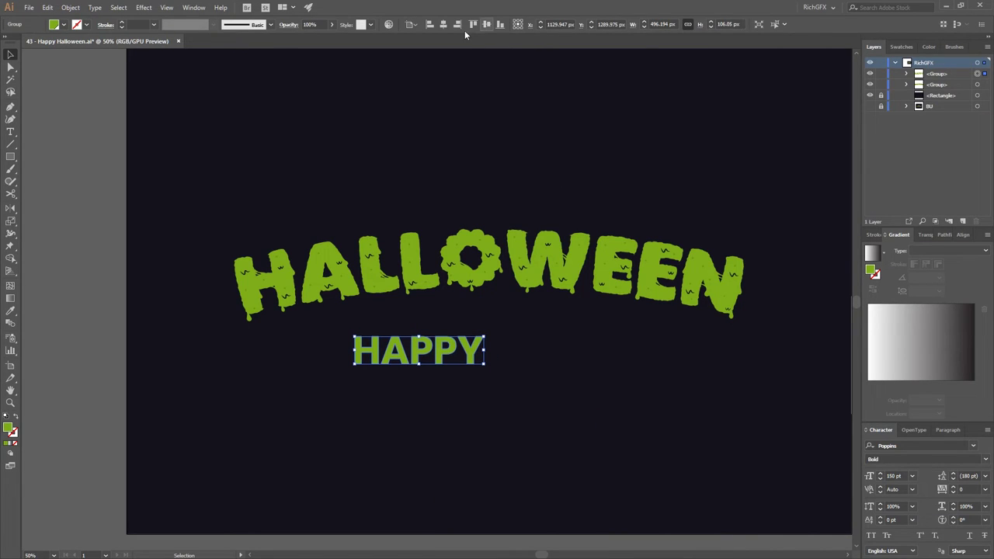
click(443, 24)
click(607, 384)
drag(531, 359, 531, 217)
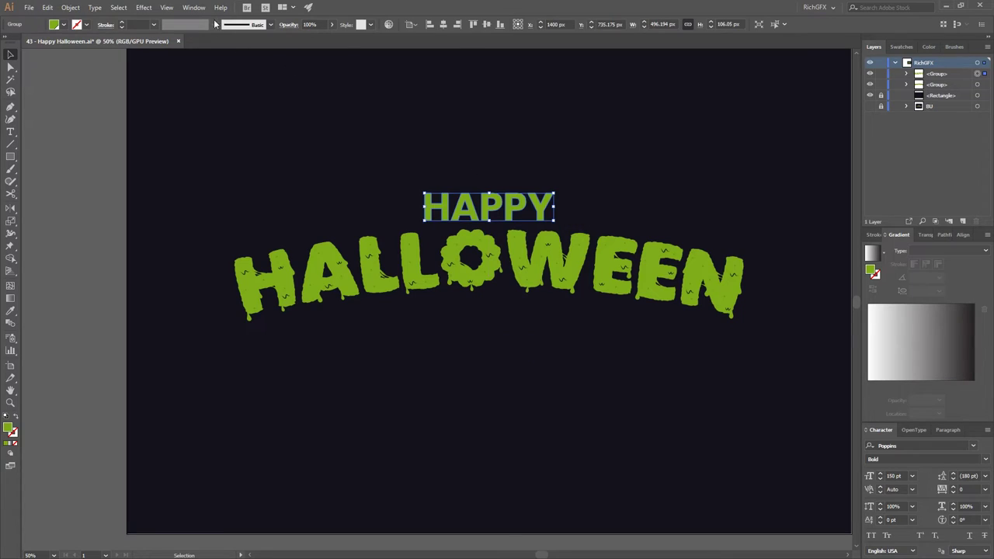
click(166, 8)
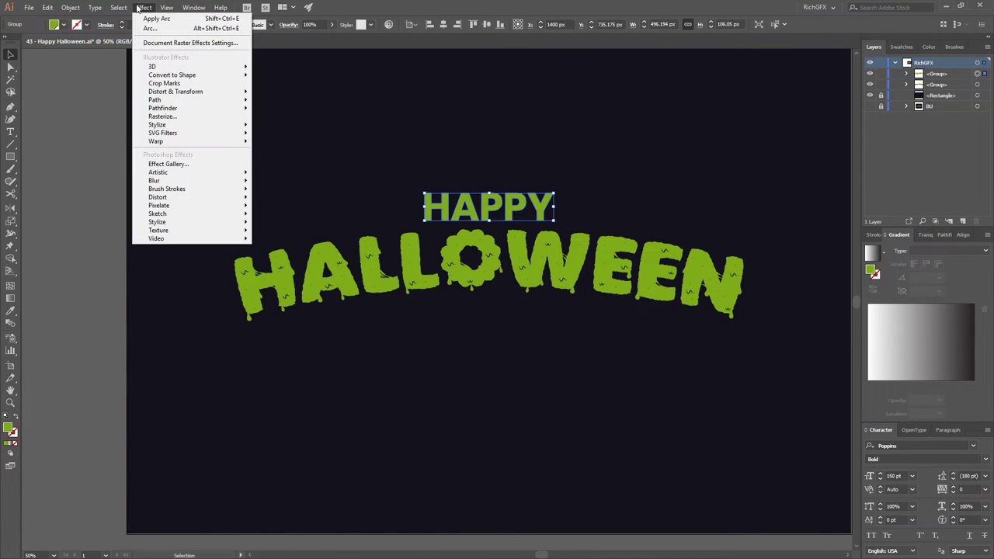
mouse_move(175, 92)
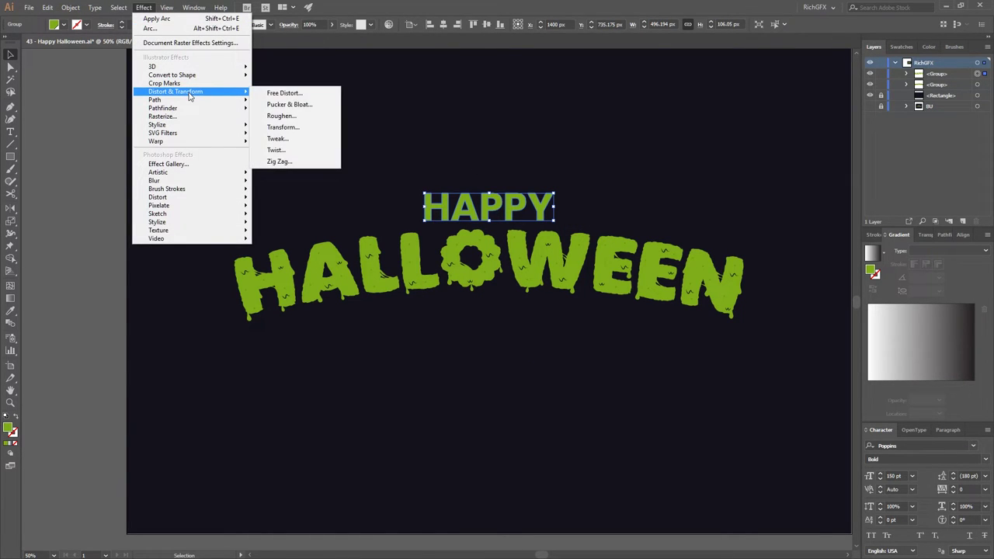
Preview a Pucker & Bloat distortion on HAPPY, then cancel it.
click(287, 98)
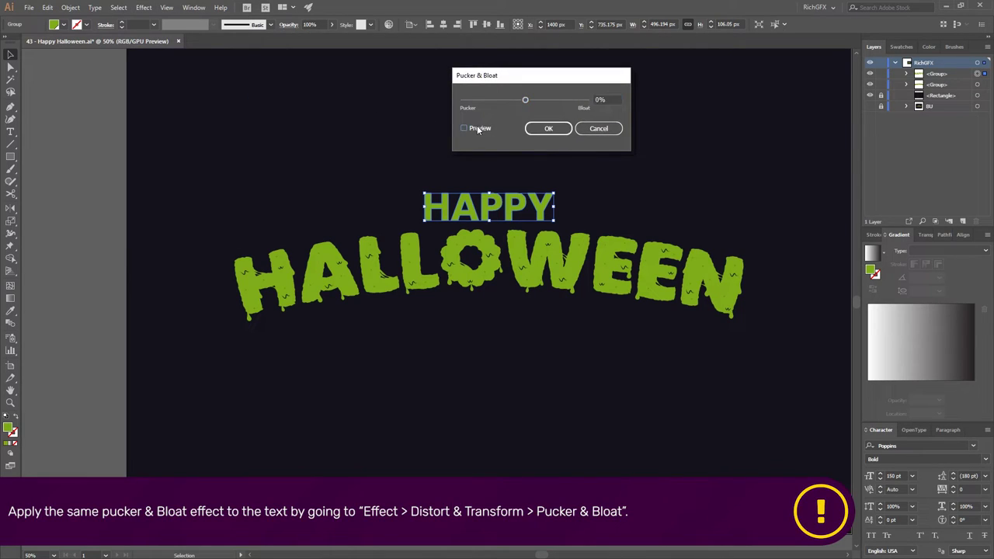
click(466, 128)
text(10)
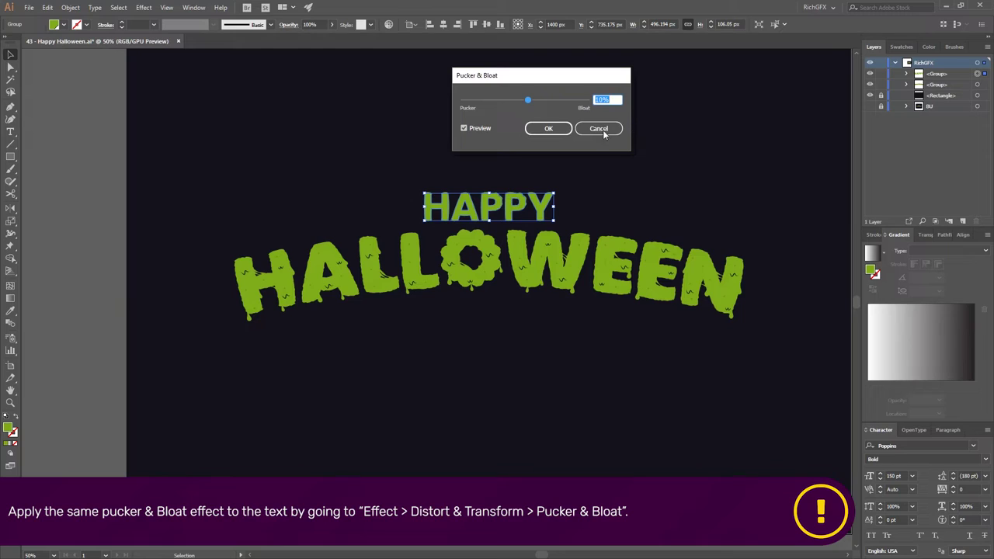
click(598, 129)
click(635, 215)
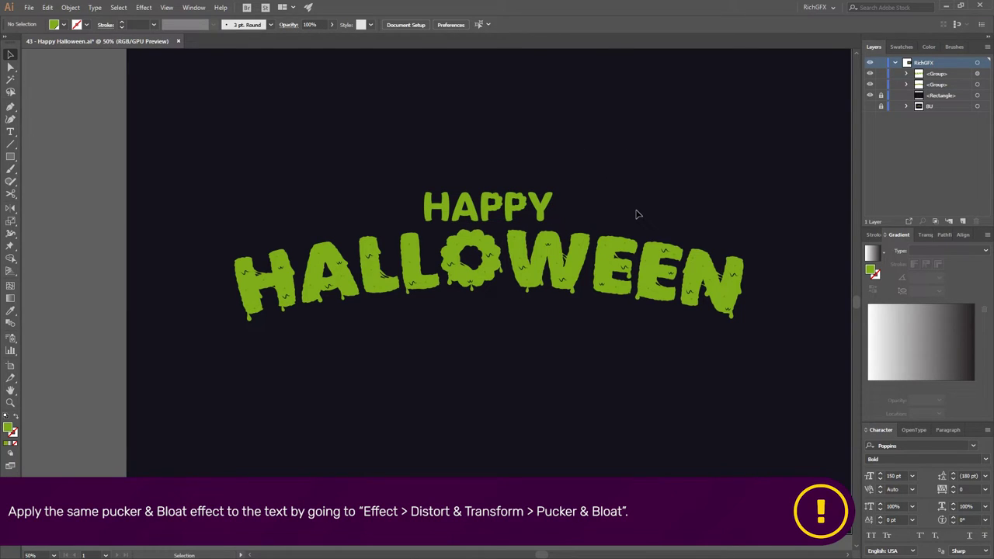
Expand HAPPY's appearance into plain shapes with Object > Expand Appearance.
scroll(497, 214, up, 2)
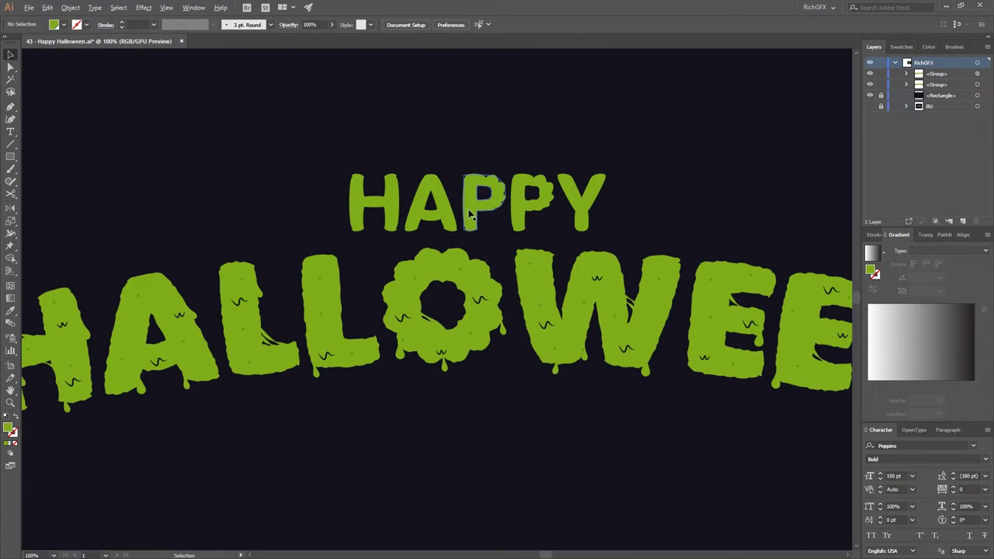
click(470, 214)
click(71, 7)
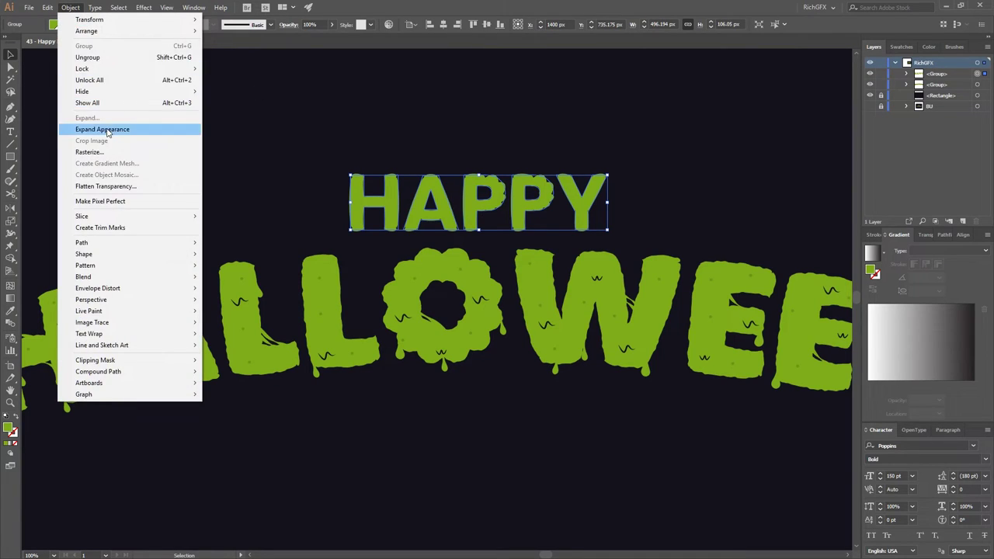
click(107, 129)
Check the expanded HAPPY shapes and reframe the view on the lettering.
click(605, 148)
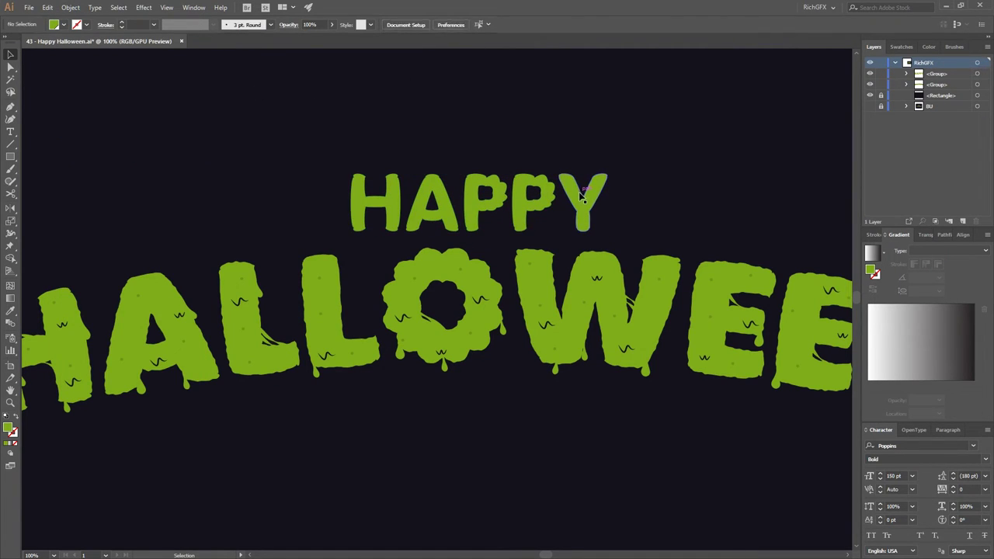
click(603, 195)
click(665, 192)
scroll(666, 192, down, 4)
mouse_move(611, 256)
mouse_down()
mouse_move(544, 256)
mouse_move(465, 290)
mouse_up()
scroll(544, 255, up, 2)
Type TRICK OR TREAT below HALLOWEEN and colour it purple.
key(t)
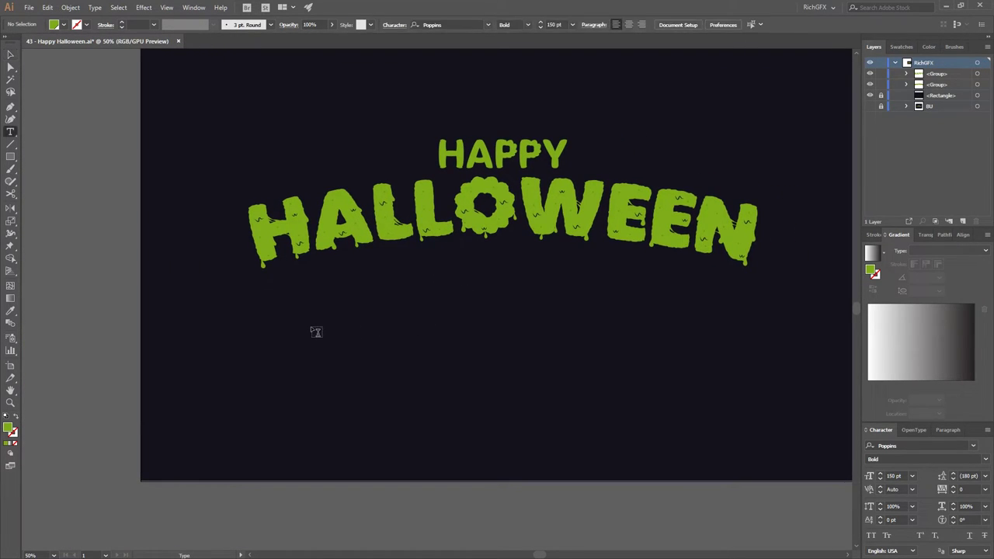
click(303, 331)
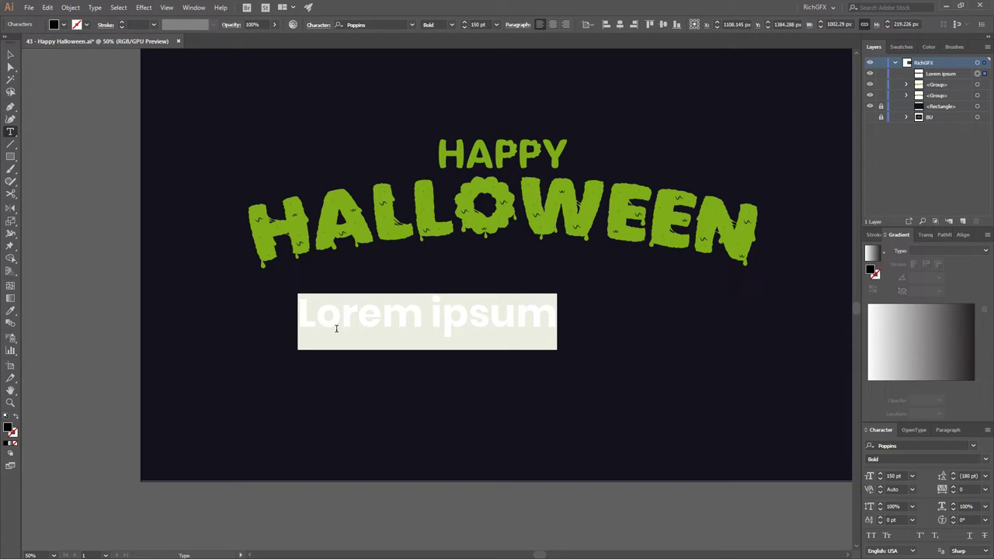
text(TRICK OR TR)
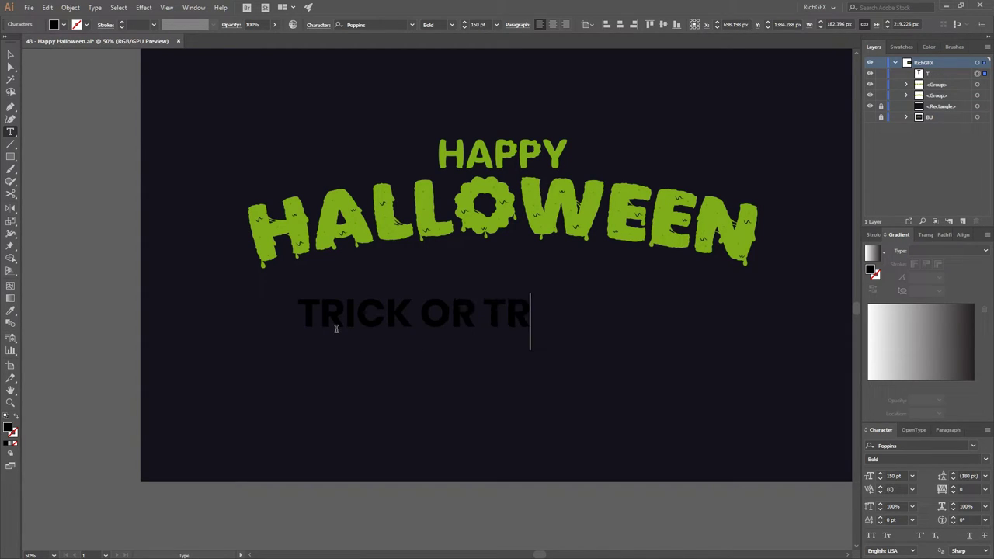
text(AR)
key(BackSpace)
text(T)
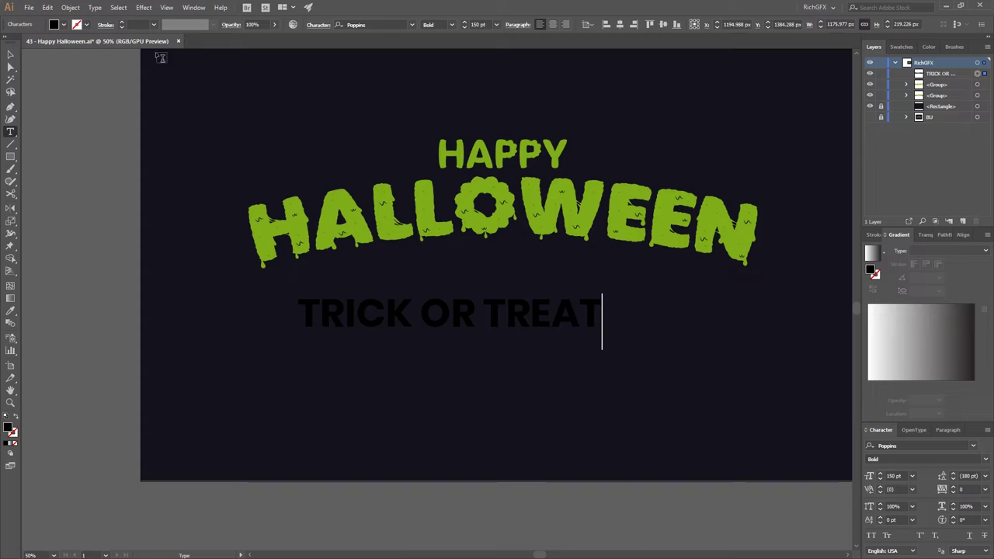
key(ctrl+a)
click(62, 24)
click(21, 72)
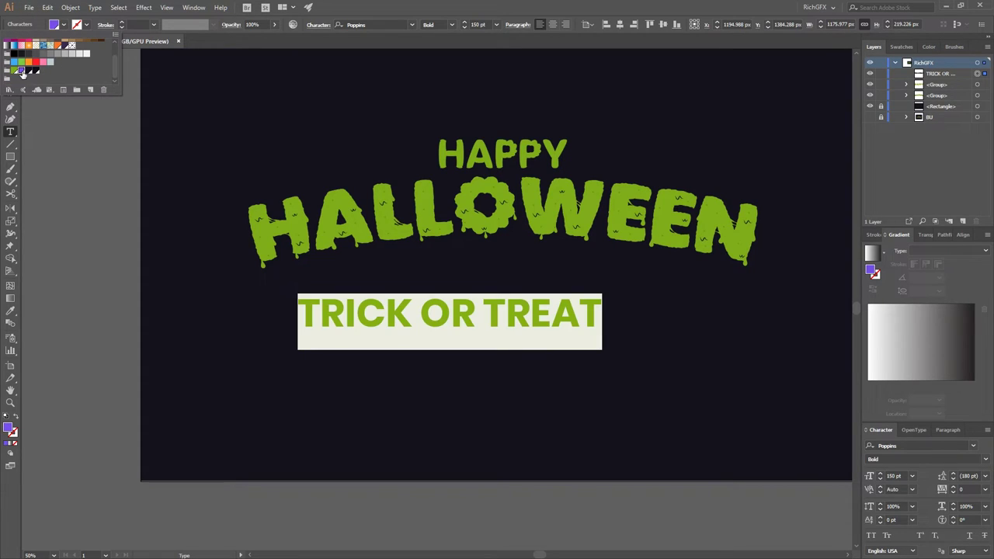
key(Escape)
Set TRICK OR TREAT to Poppins Regular, 80 pt, with 440 tracking.
click(451, 24)
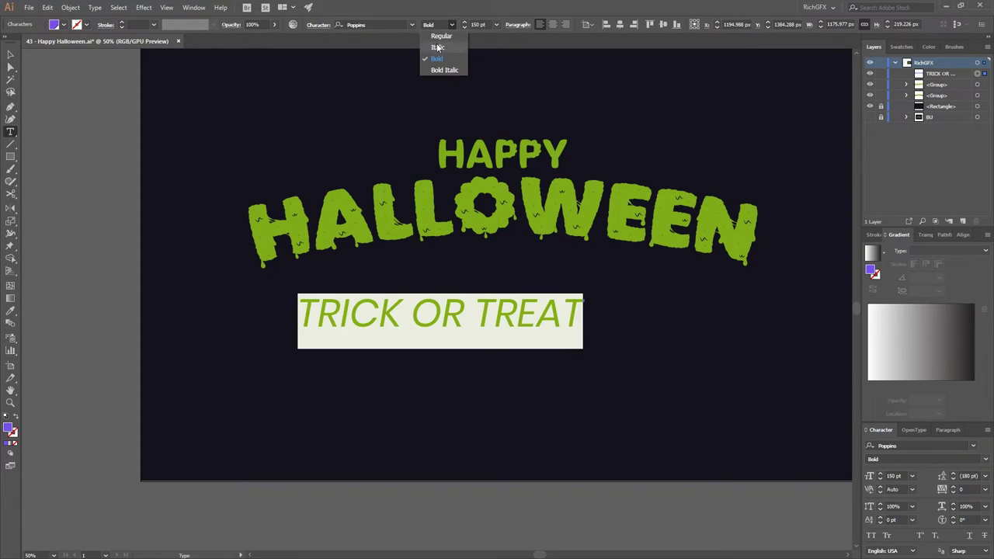
click(446, 47)
key(shift+Down)
key(shift+Down)
key(shift+Down)
key(shift+Down)
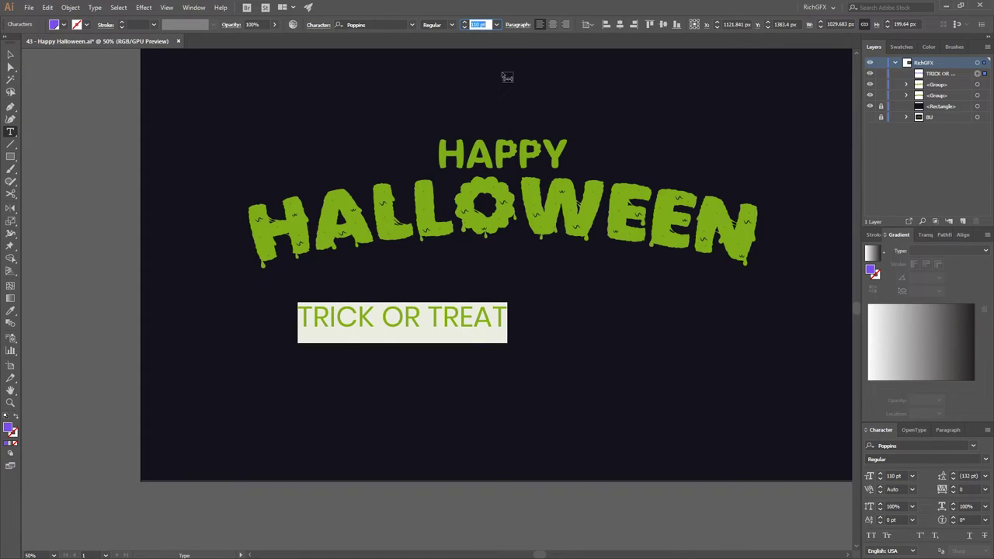
key(shift+Down)
key(shift+Down)
key(shift+Down)
click(963, 489)
key(shift+Up)
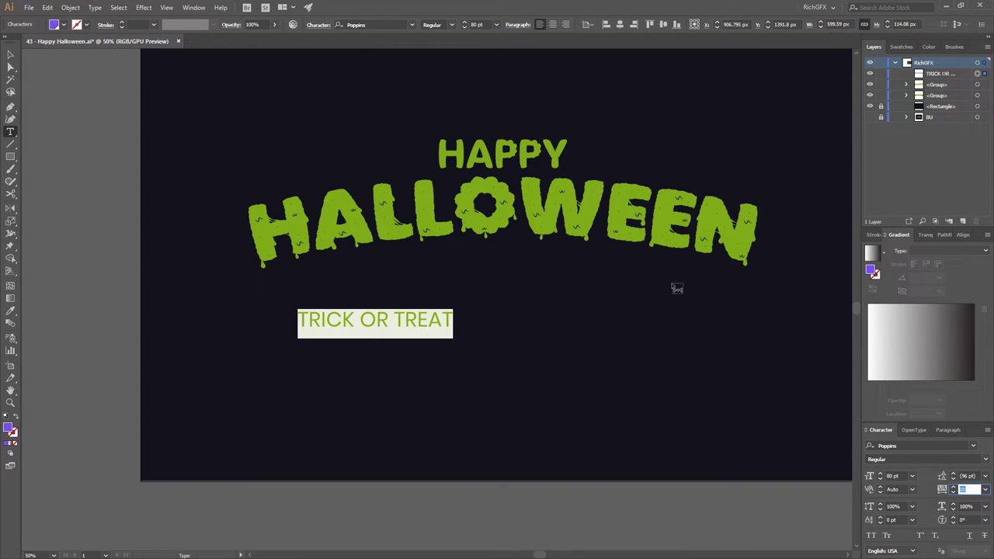
key(shift+Up)
key(shift+Up)
key(shift+Up)
key(shift+Up)
key(shift+Up)
key(shift+Up)
key(Escape)
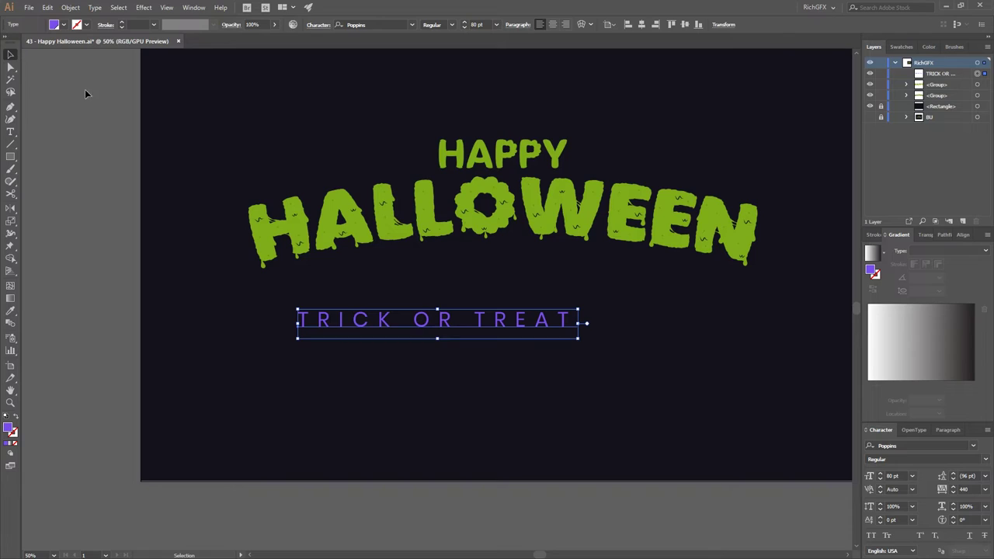
Align TRICK OR TREAT with HALLOWEEN, move it just below, and create outlines.
shift+click(531, 225)
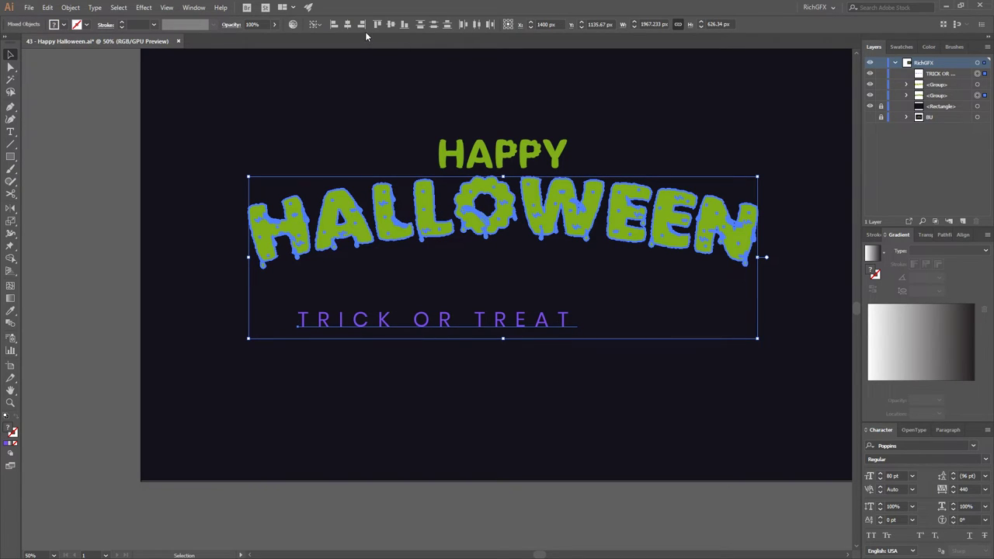
click(401, 27)
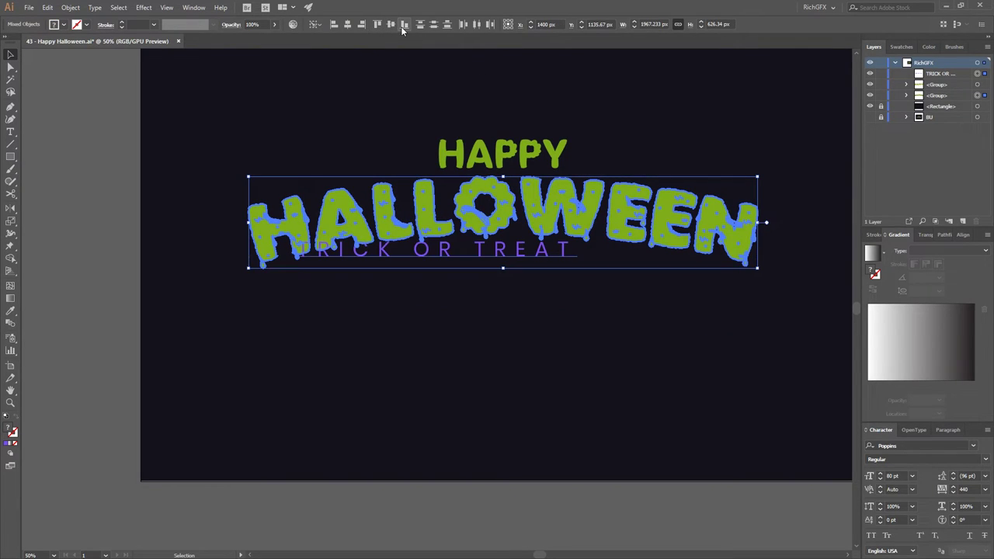
click(347, 26)
click(533, 372)
drag(543, 256, 544, 266)
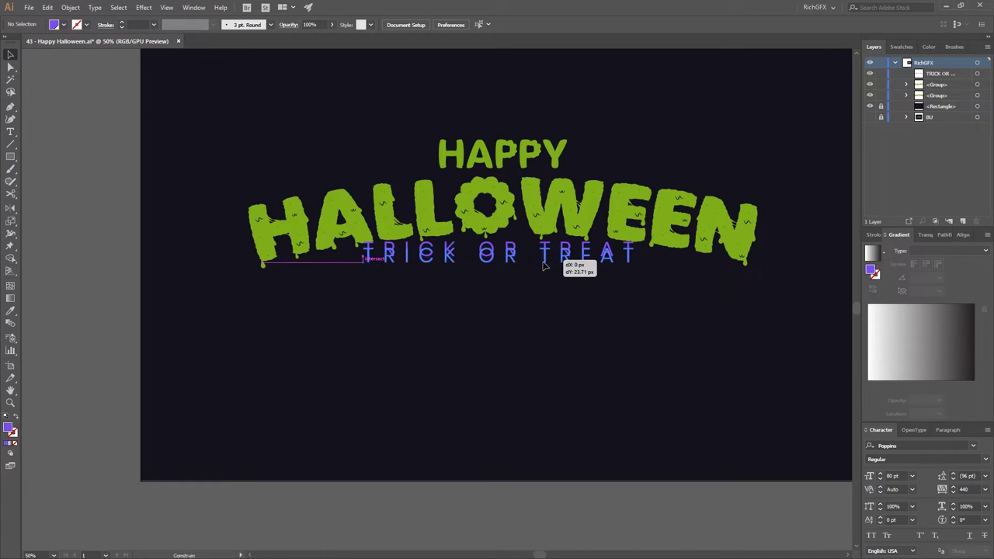
right_click(544, 265)
click(600, 335)
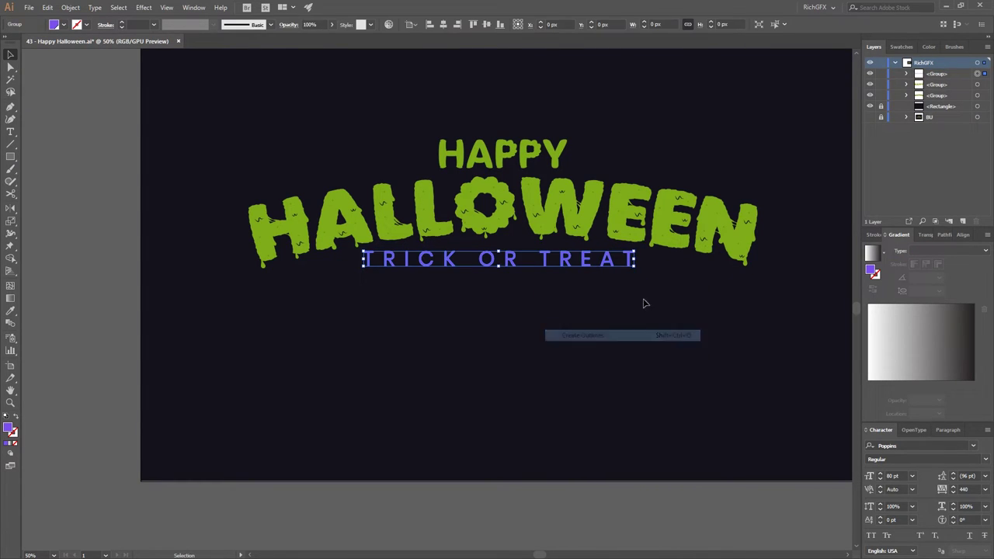
Re-centre the outlined TRICK OR TREAT horizontally beneath HALLOWEEN.
shift+click(675, 233)
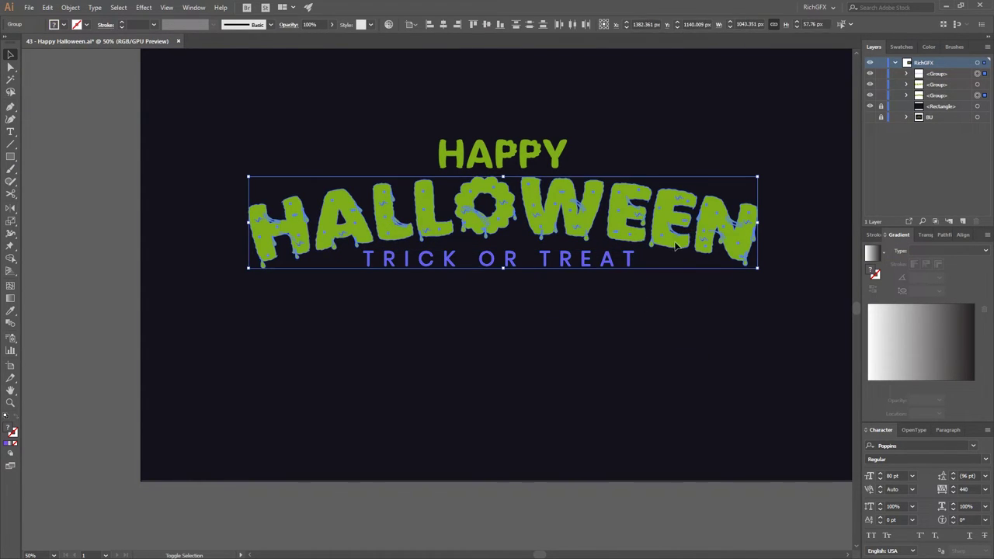
click(486, 24)
click(509, 382)
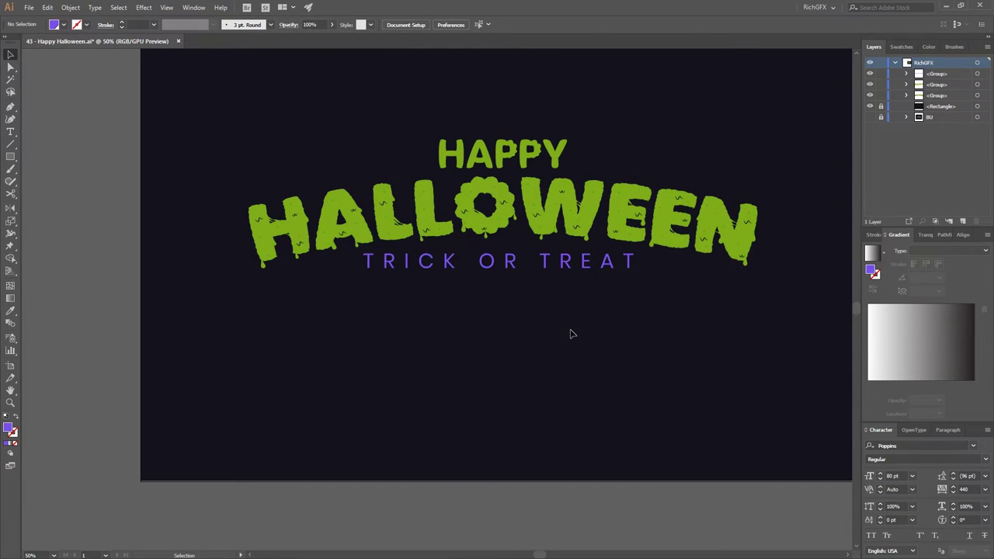
click(603, 269)
click(438, 24)
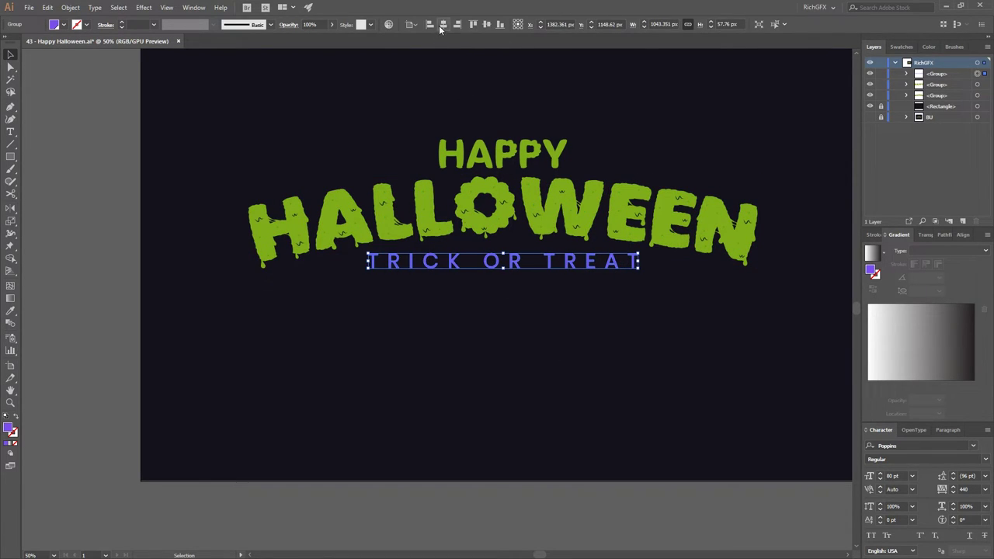
click(682, 375)
scroll(682, 375, down, 1)
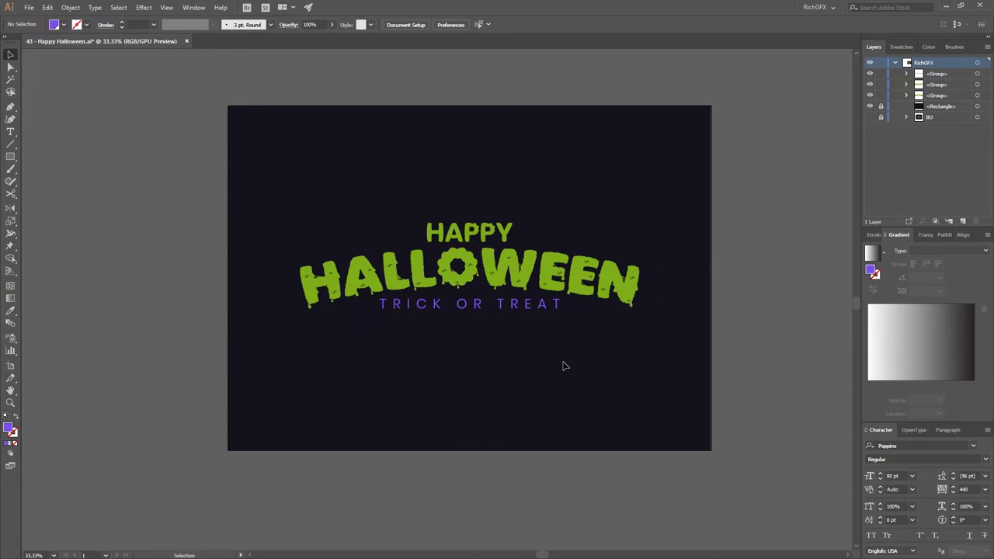
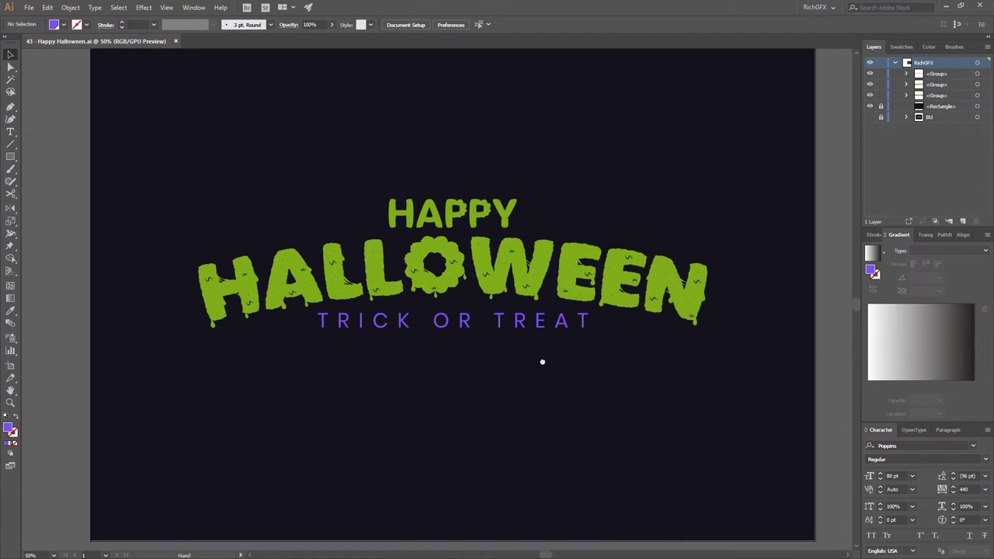
Paste the spider web centred behind the Halloween text and scale it to 2800 px.
key(ctrl+v)
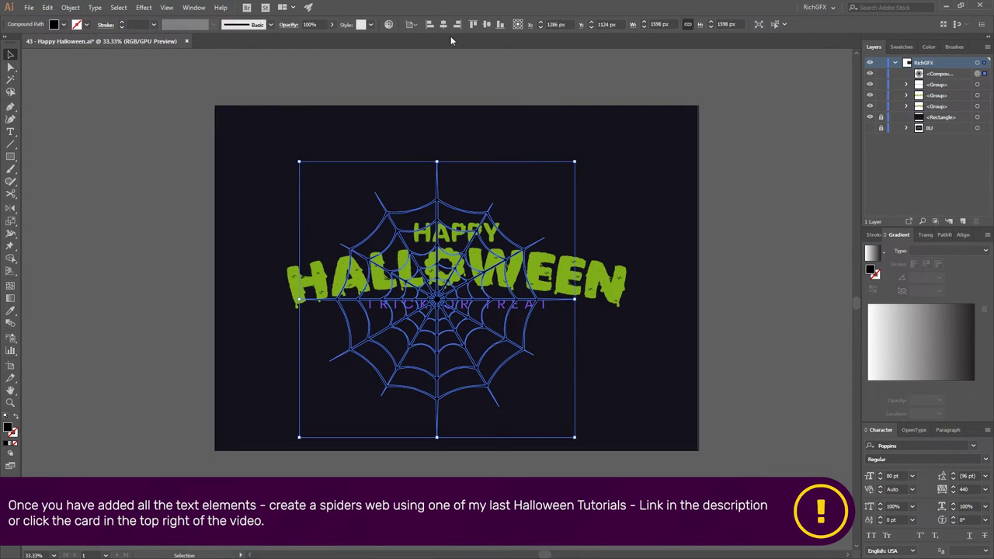
click(457, 25)
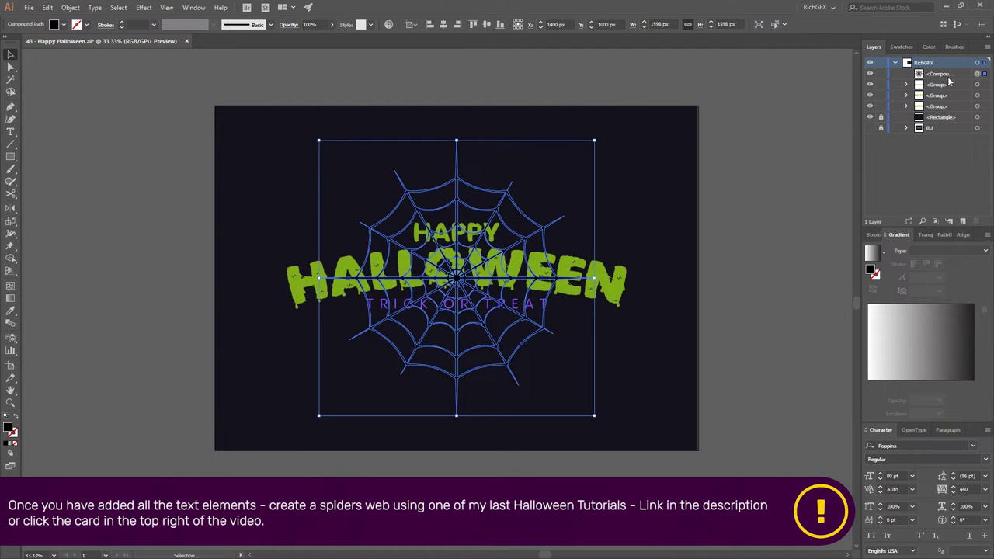
drag(943, 74, 943, 111)
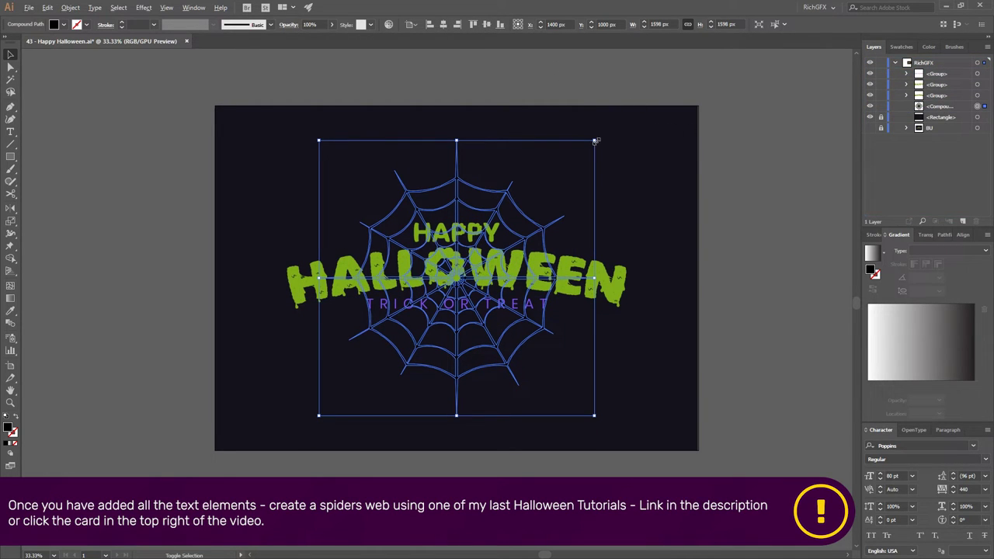
drag(595, 142, 699, 176)
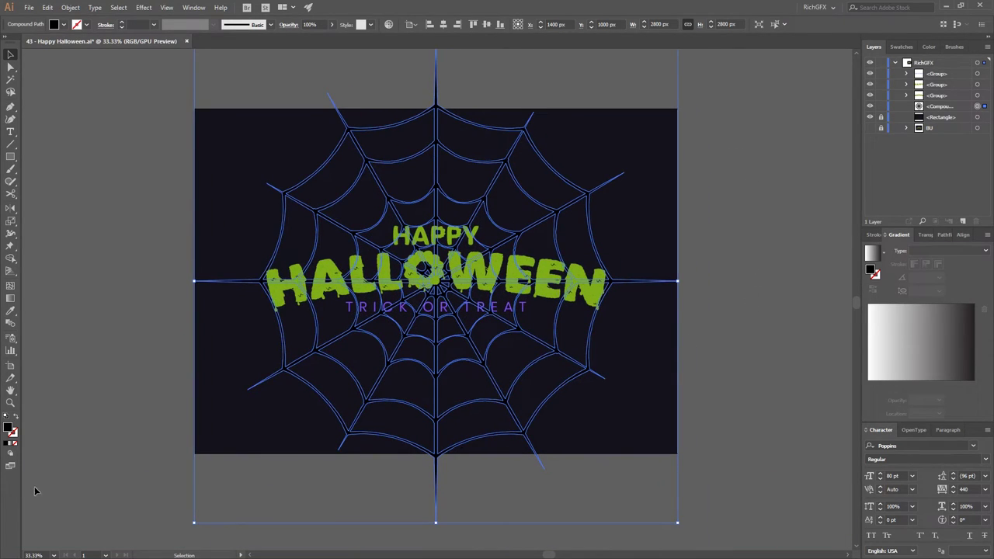
Apply a radial gradient fill to the spider web.
click(12, 444)
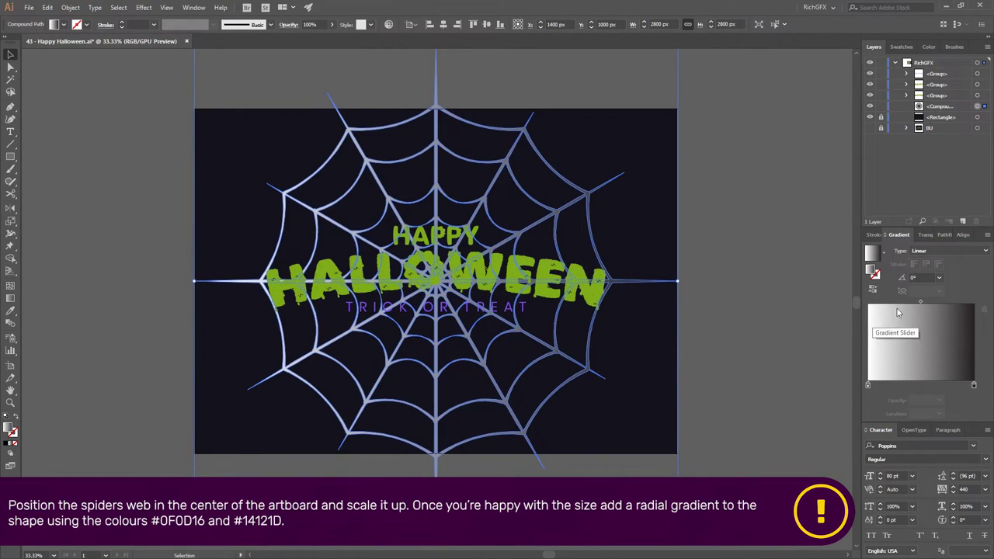
click(931, 250)
click(928, 272)
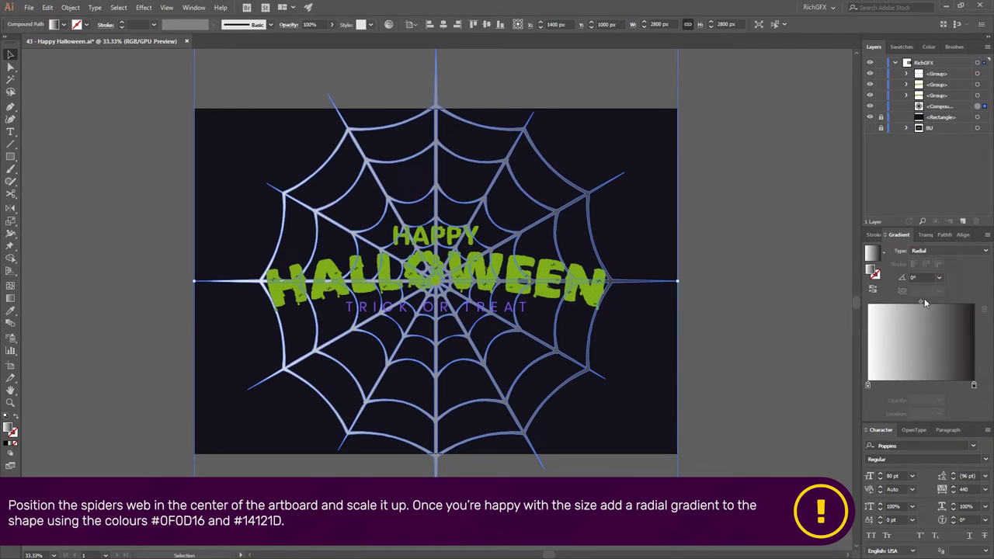
Set both gradient stops to dark swatches, then deselect to check the faint web.
click(868, 385)
double_click(867, 386)
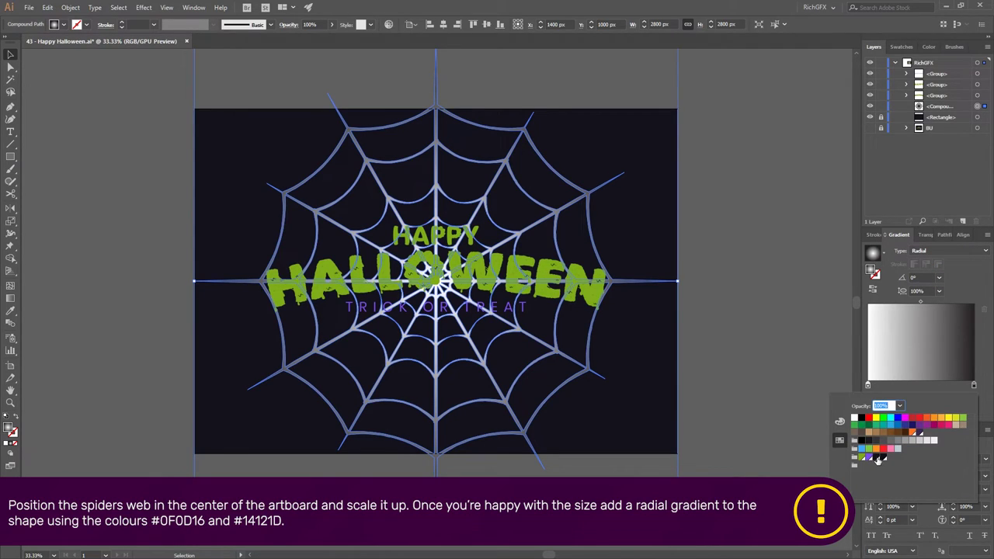
click(876, 457)
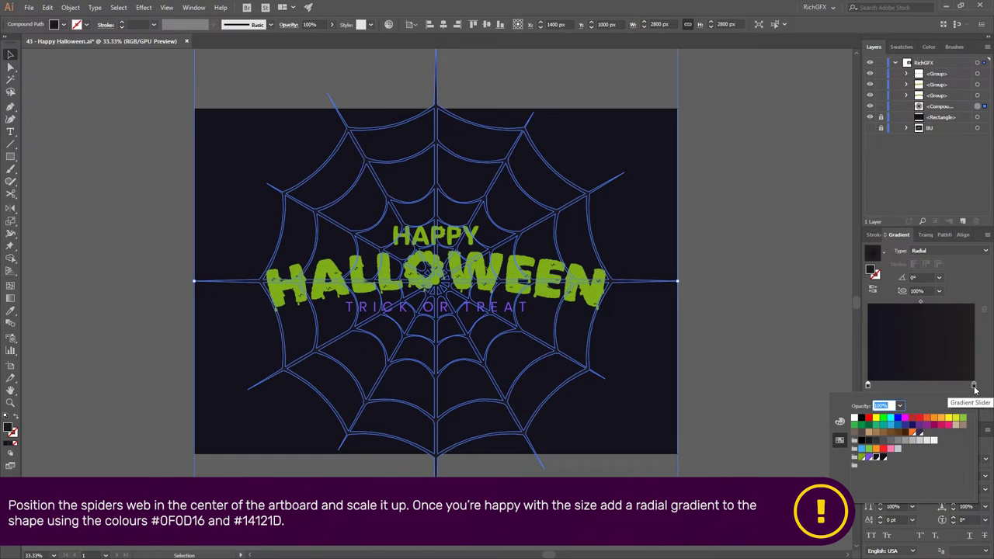
double_click(974, 386)
click(881, 457)
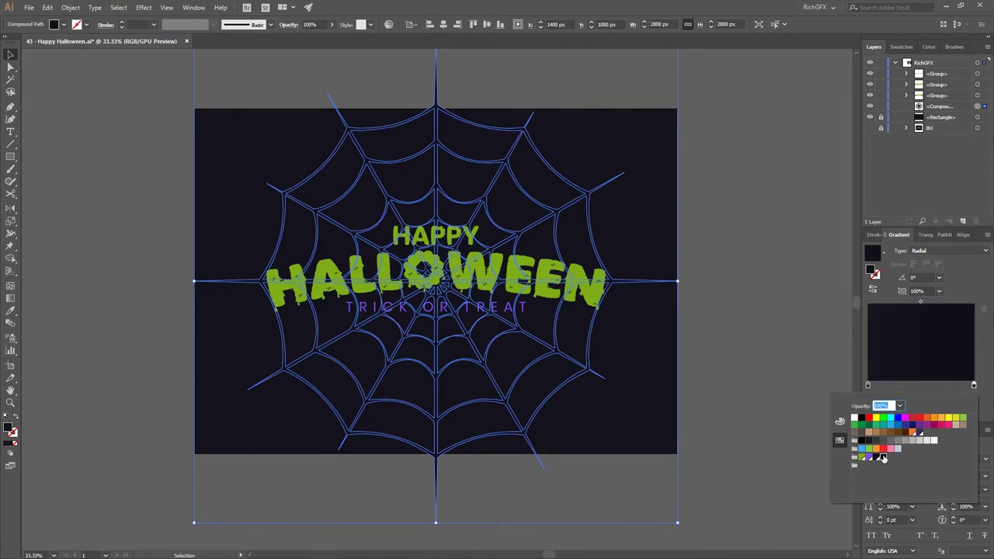
click(987, 291)
click(750, 334)
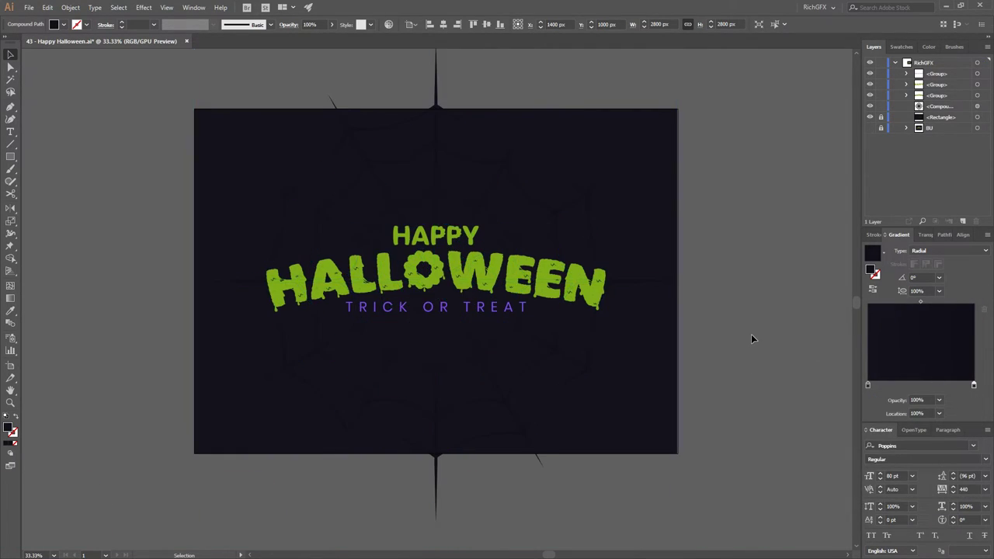
click(649, 290)
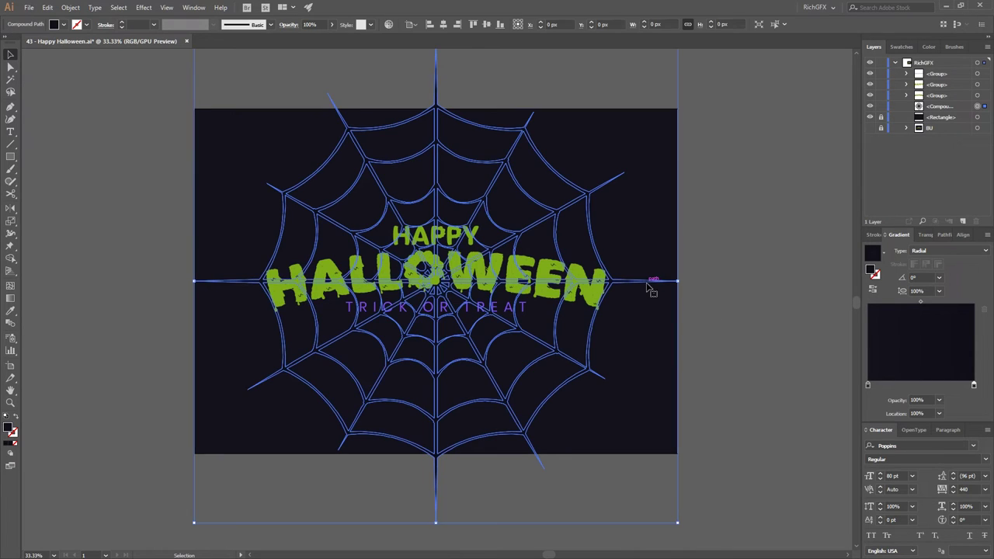
click(750, 347)
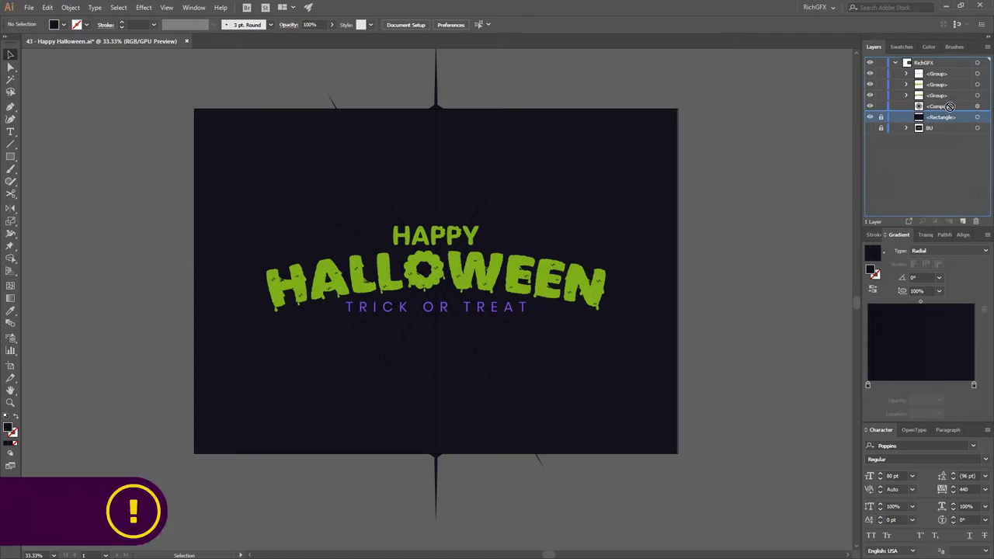
Clip the spider web with a copy of the background rectangle placed above it.
drag(934, 117, 963, 111)
click(977, 116)
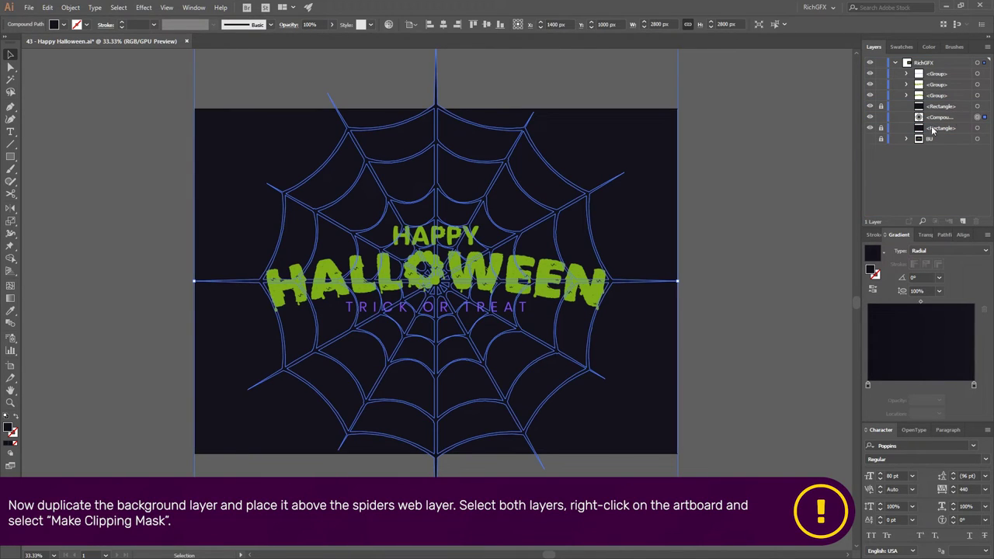
shift+click(662, 210)
right_click(662, 210)
click(715, 284)
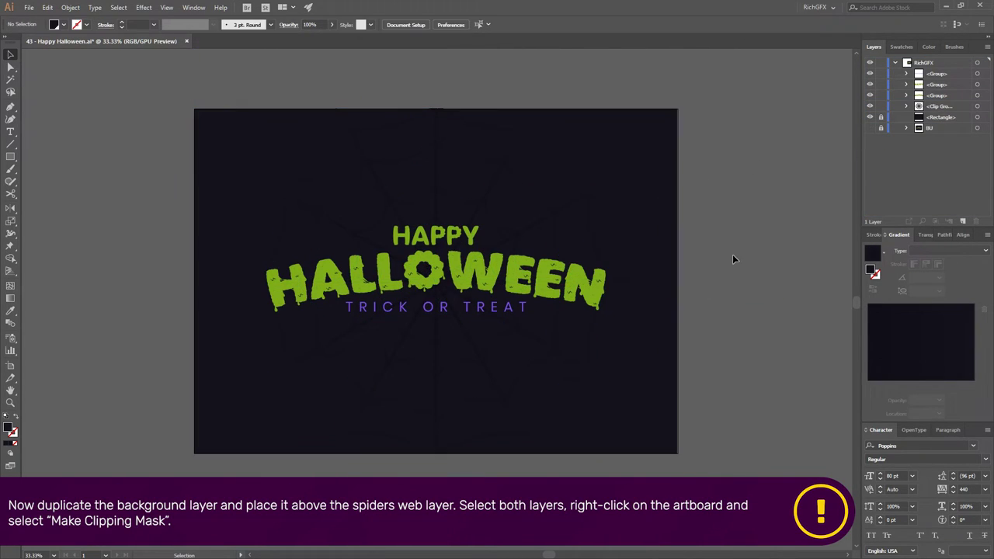
Pan the artboard left to free pasteboard space and pick the Ellipse tool.
key(space)
drag(738, 269, 516, 265)
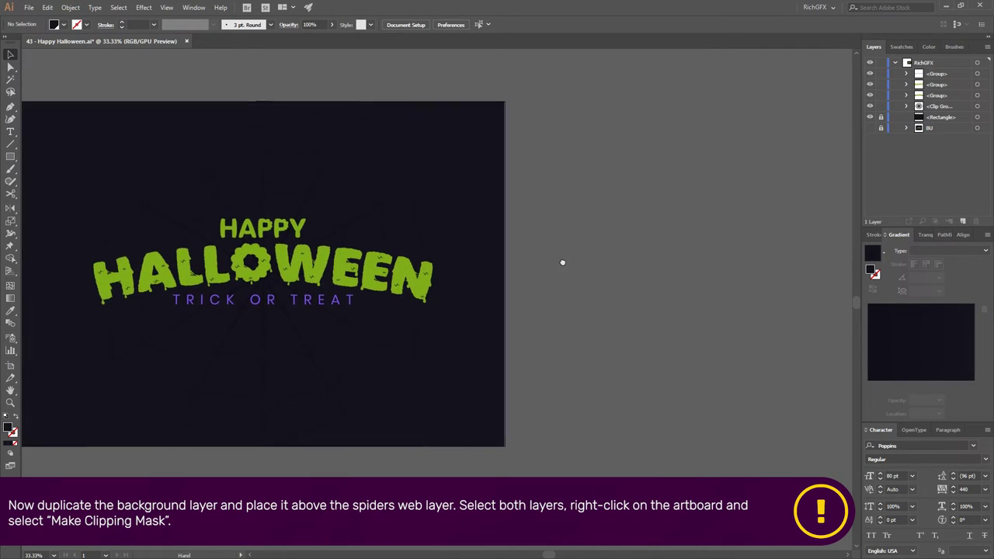
drag(13, 158, 54, 178)
click(55, 180)
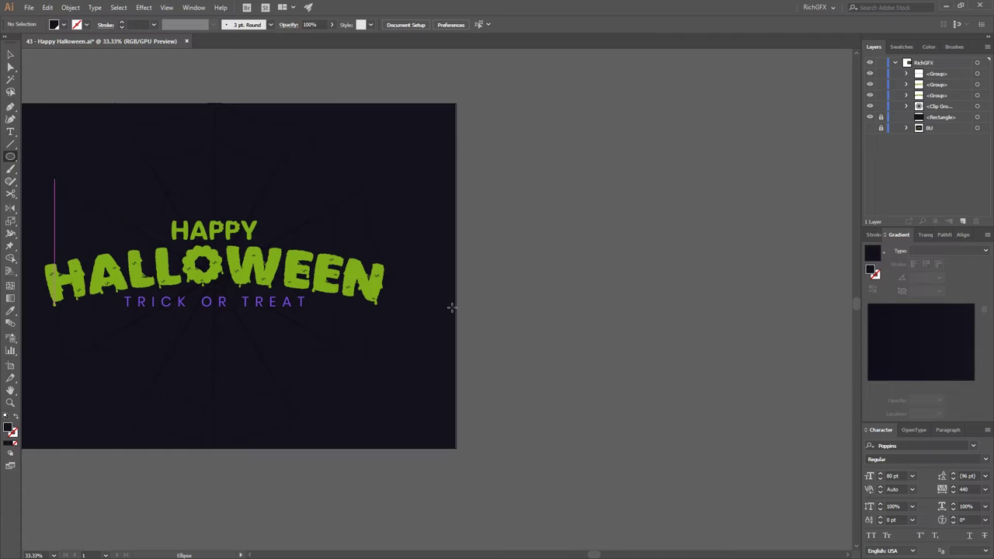
Draw a wide oval beside the artboard and an upright 90°-rotated copy below it.
drag(542, 205, 665, 251)
click(11, 53)
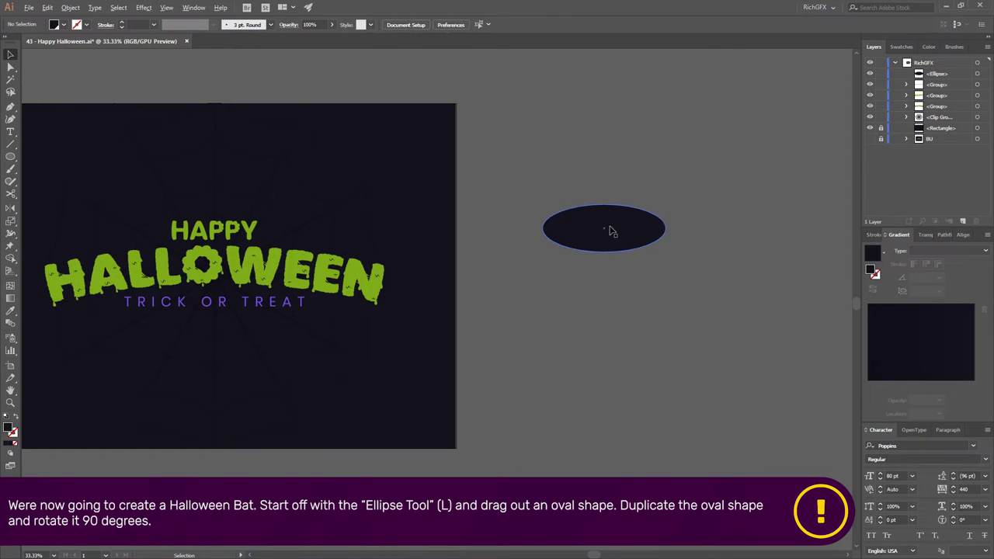
drag(611, 225, 610, 333)
drag(671, 309, 629, 392)
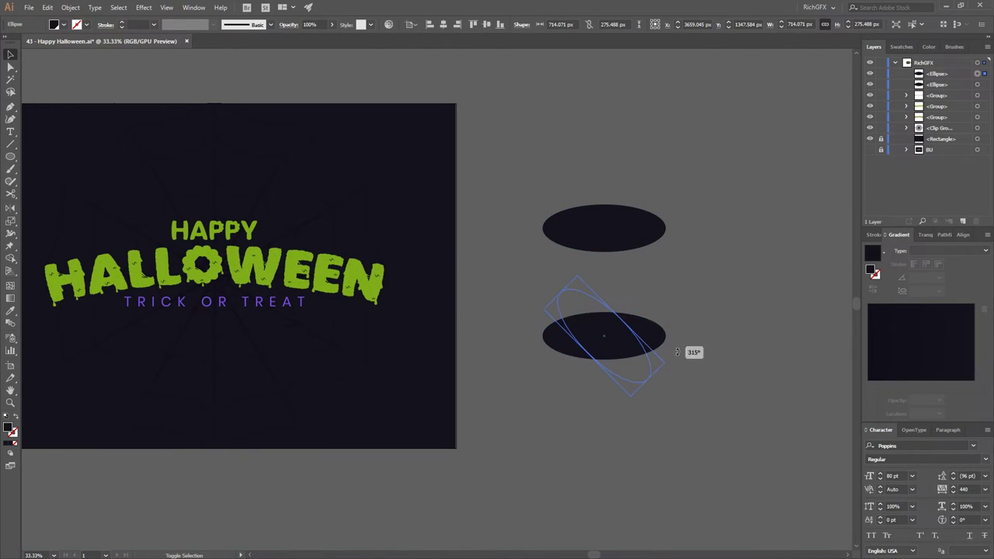
click(644, 346)
Add two overlapping oval copies to the right, each nudged down, filled pasteboard grey.
mouse_move(595, 357)
mouse_down()
mouse_move(620, 360)
mouse_move(657, 337)
mouse_up()
key(Down)
key(Down)
key(Down)
key(Down)
key(Down)
key(Down)
key(Down)
click(724, 353)
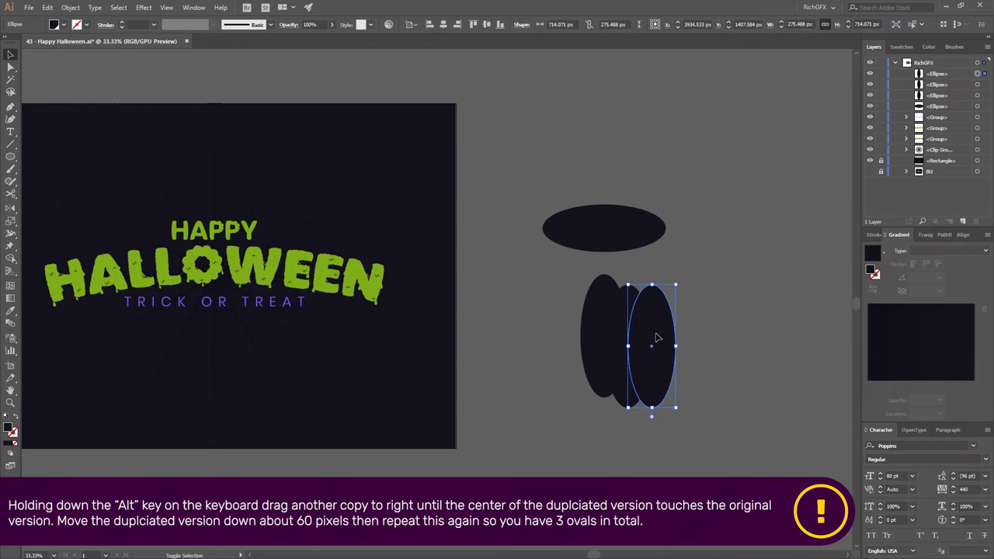
key(Down)
key(Down)
key(Down)
key(Down)
key(Down)
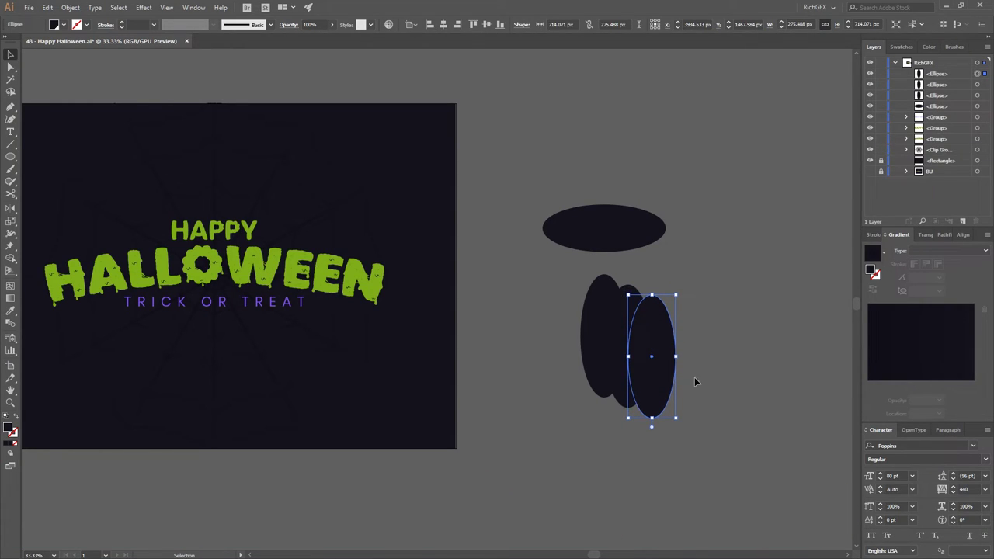
key(i)
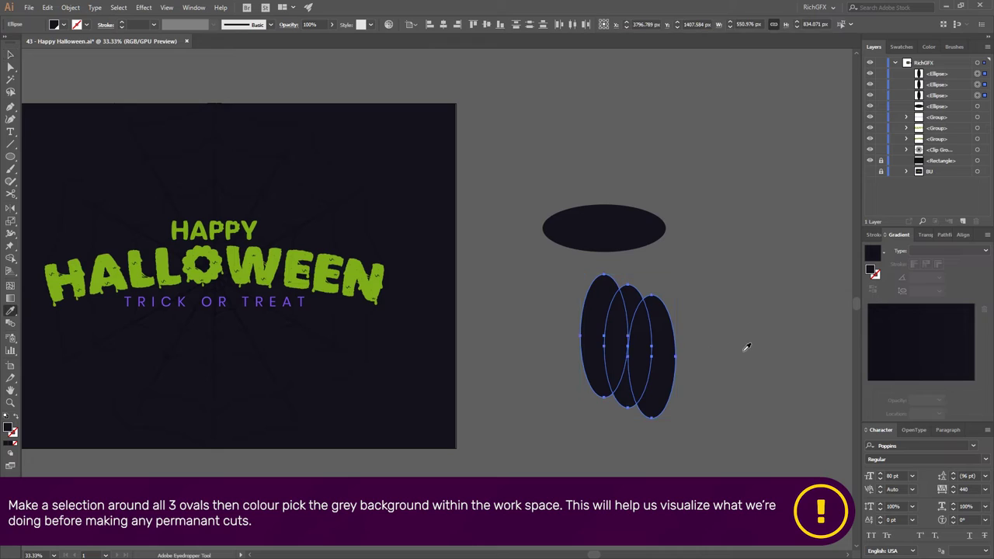
click(568, 314)
Shrink the three grey ovals and position them along the dark oval's underside.
key(v)
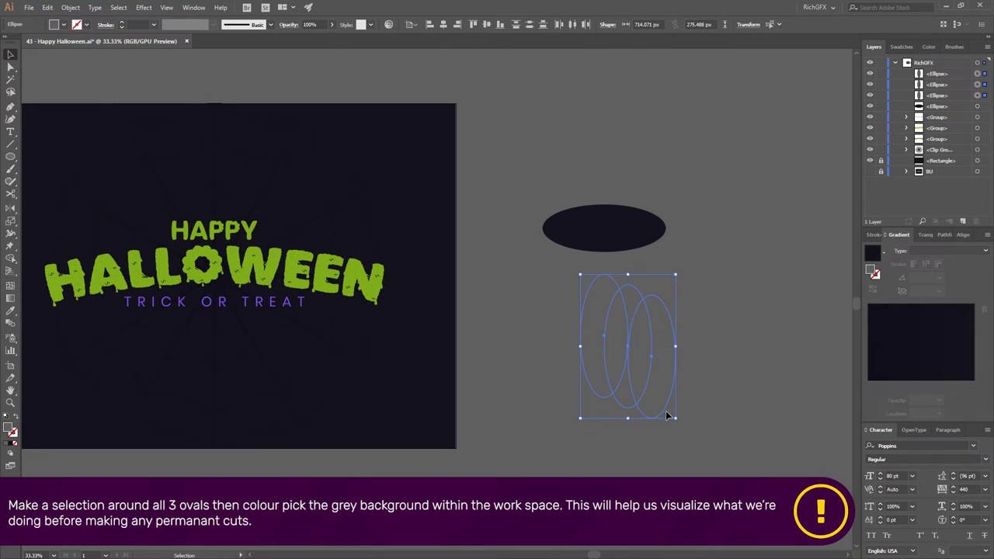
drag(675, 420, 642, 399)
click(683, 312)
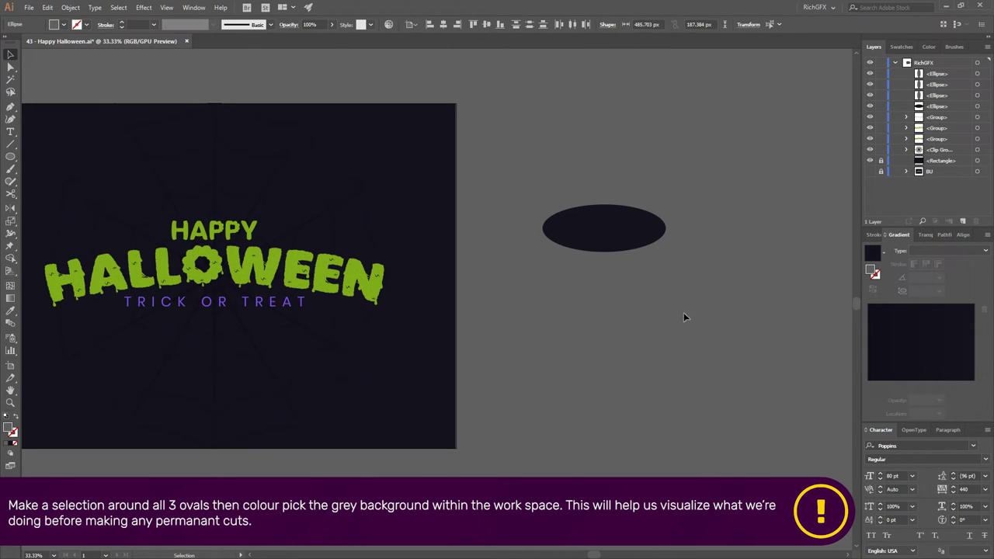
mouse_move(565, 301)
mouse_down()
mouse_move(639, 357)
mouse_move(593, 296)
mouse_up()
drag(592, 298, 596, 303)
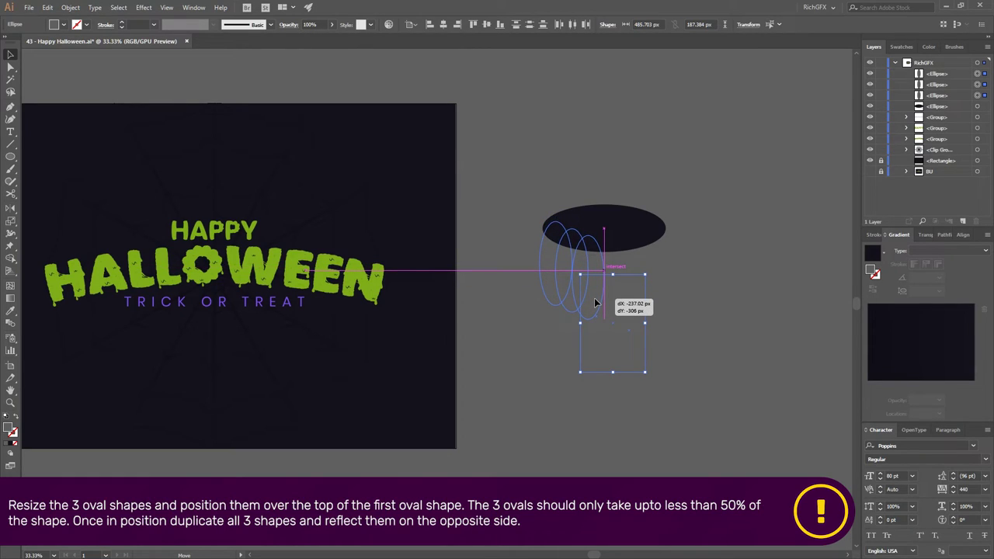
mouse_move(553, 285)
mouse_down()
mouse_move(529, 271)
mouse_move(656, 283)
mouse_up()
Reflect a vertical copy of the ovals and slide it onto the opposite wing.
click(70, 7)
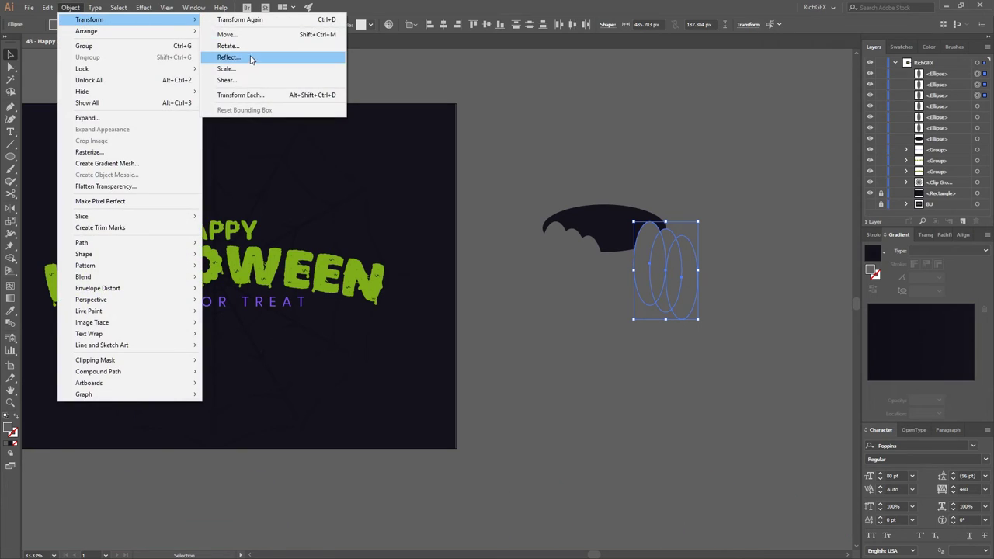
click(253, 60)
click(753, 263)
key(ctrl+1)
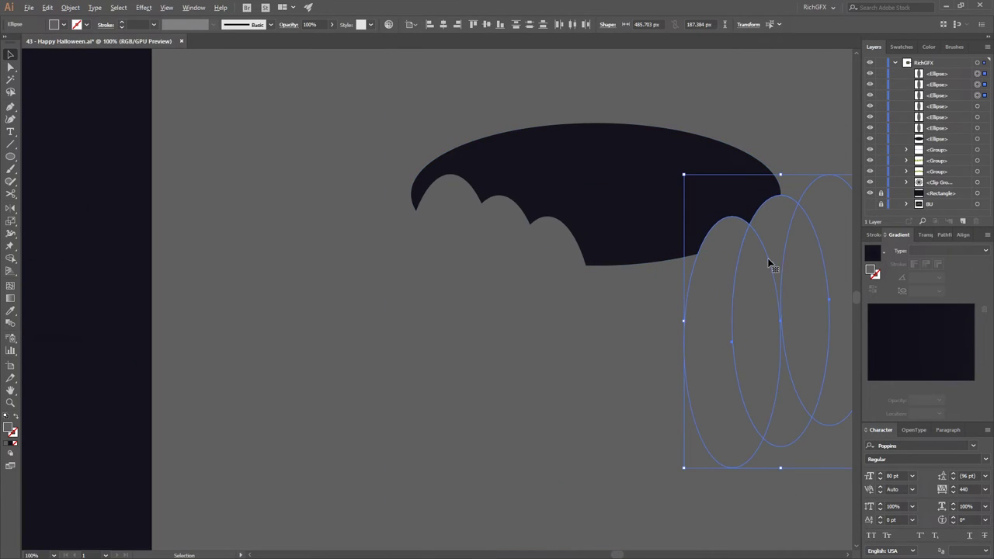
drag(829, 301, 739, 302)
scroll(791, 352, down, 1)
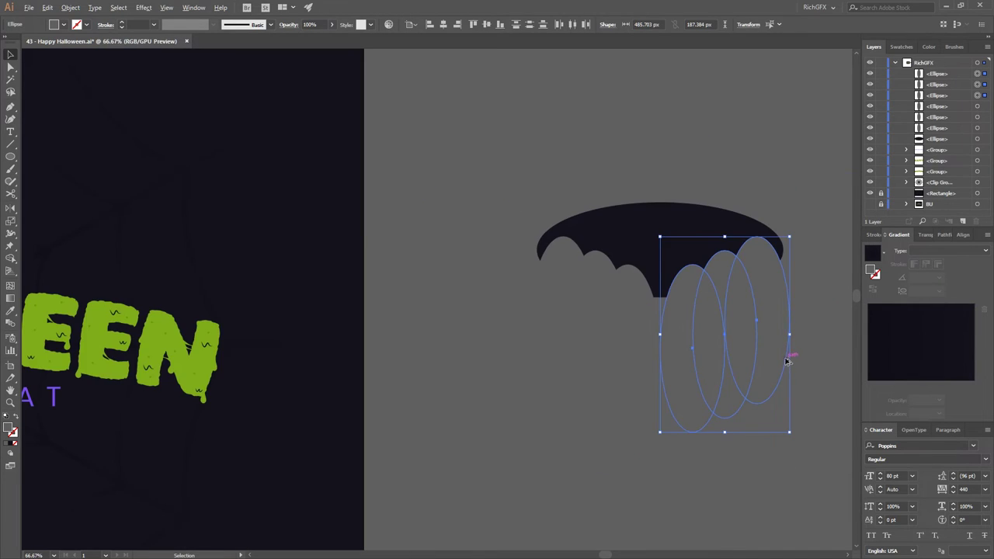
key(ctrl+shift+a)
drag(694, 454, 640, 450)
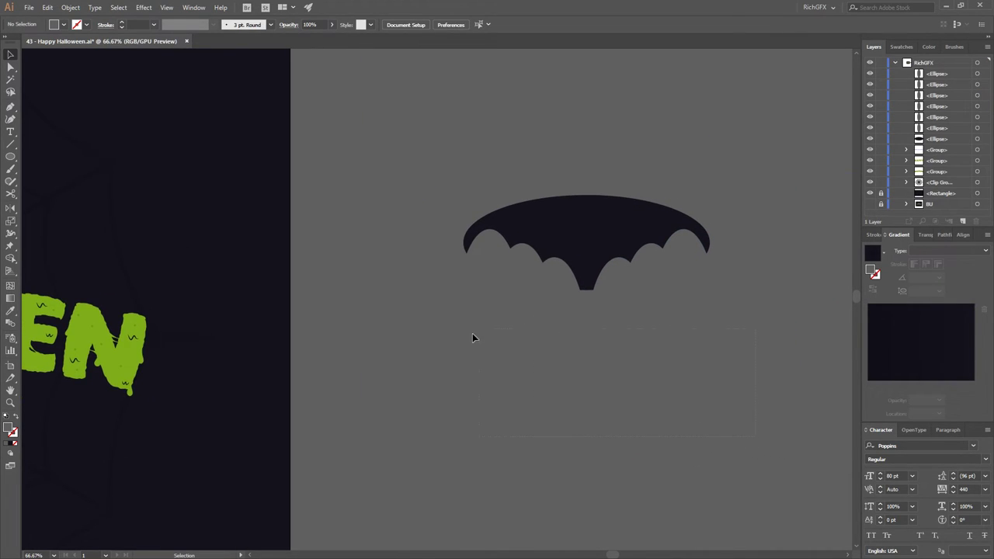
Drag the bat ellipse's bottom anchor down into a long pointed tip.
key(ctrl+z)
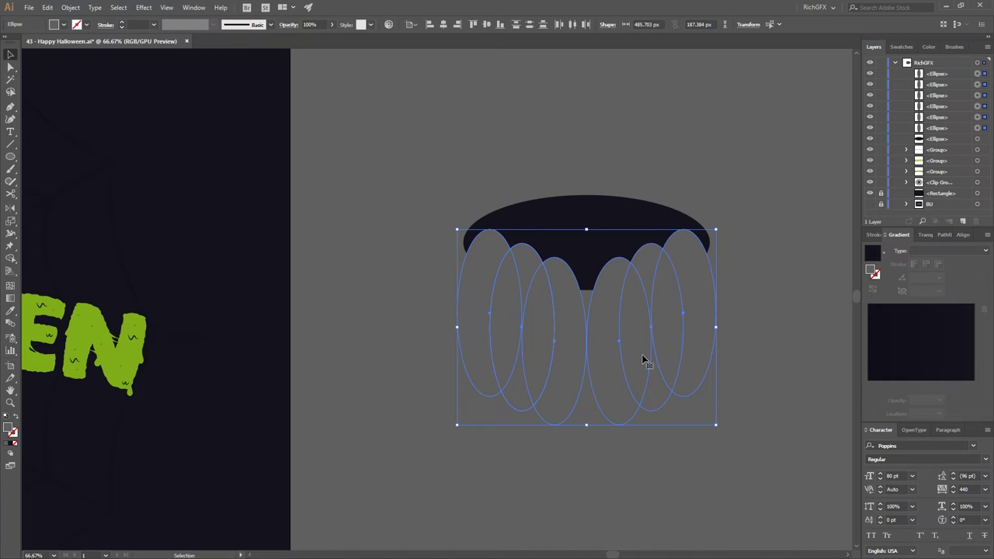
click(588, 268)
drag(587, 291, 587, 315)
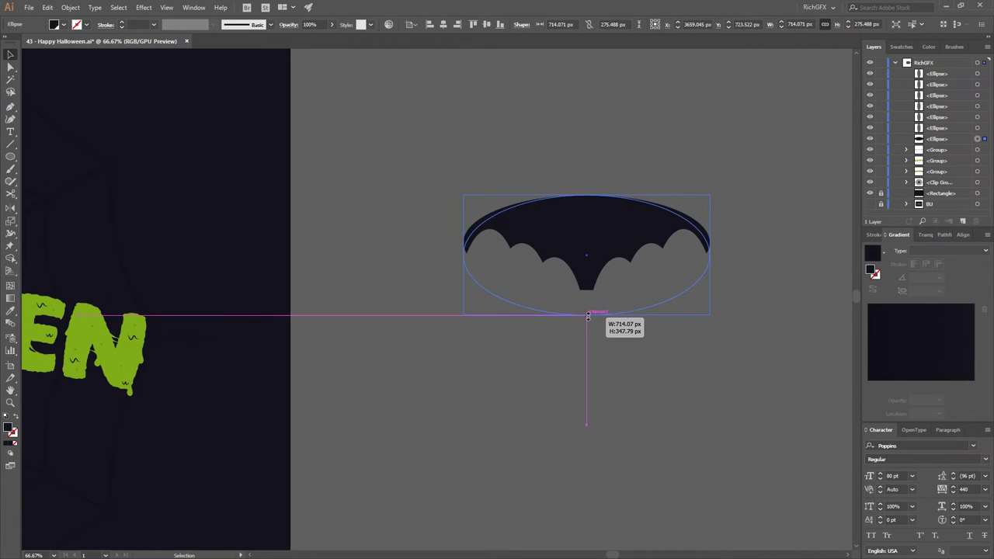
click(744, 456)
click(586, 233)
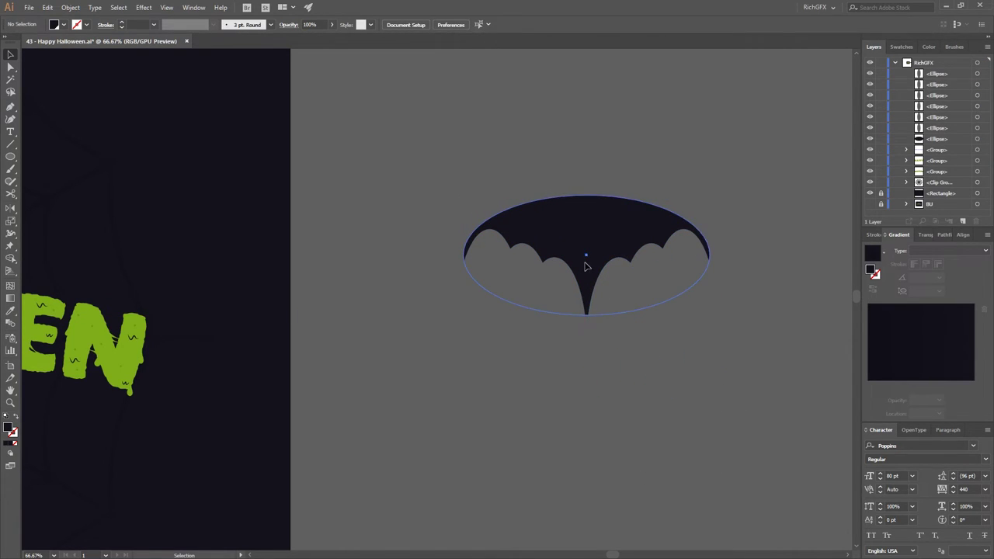
drag(587, 315, 587, 343)
click(749, 396)
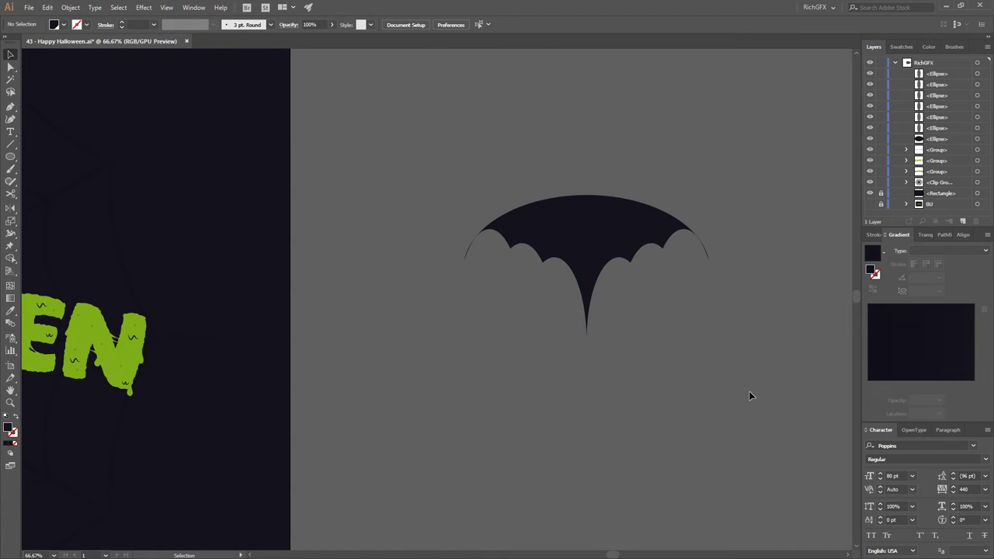
Enlarge the wing's oval cutters slightly and check the scallops.
drag(693, 277, 520, 289)
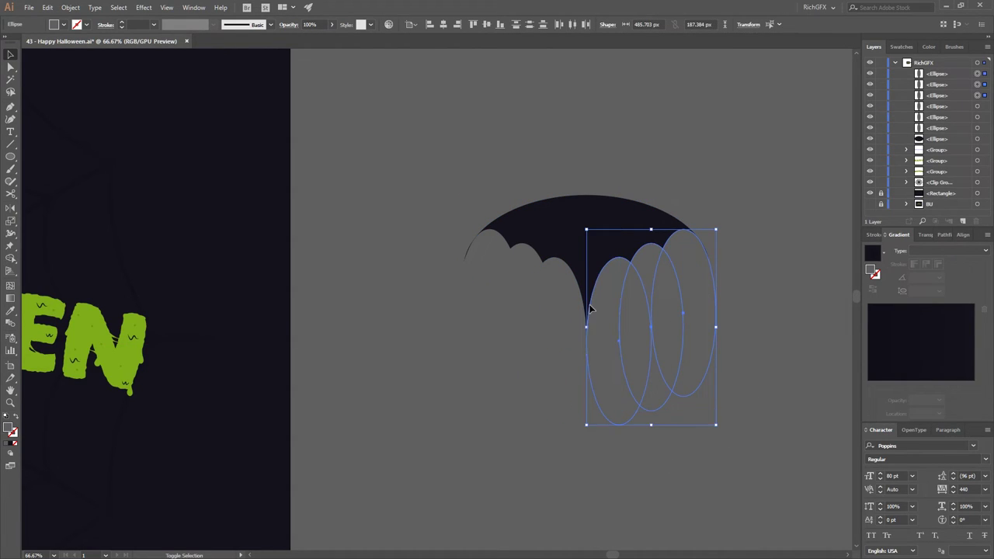
shift+click(521, 289)
drag(715, 228, 720, 226)
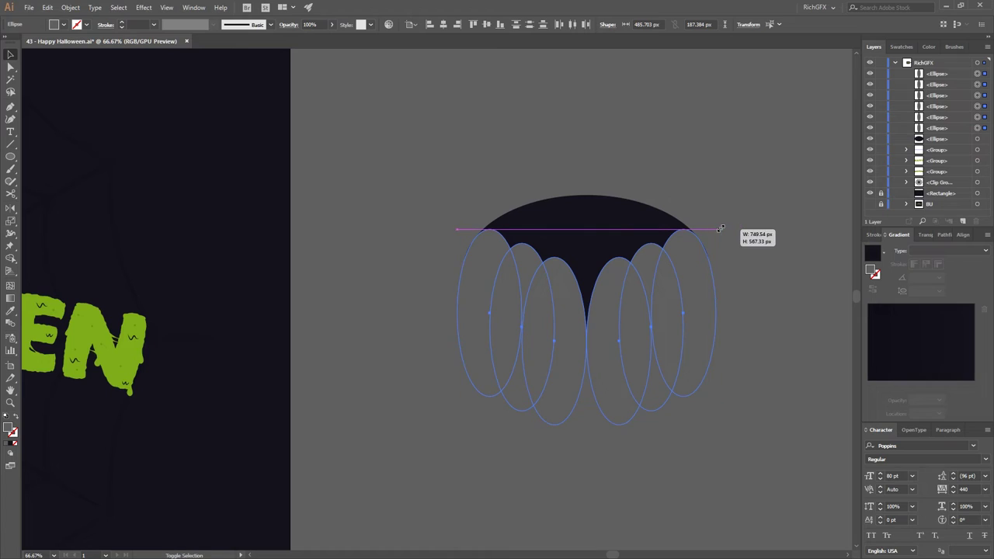
click(760, 330)
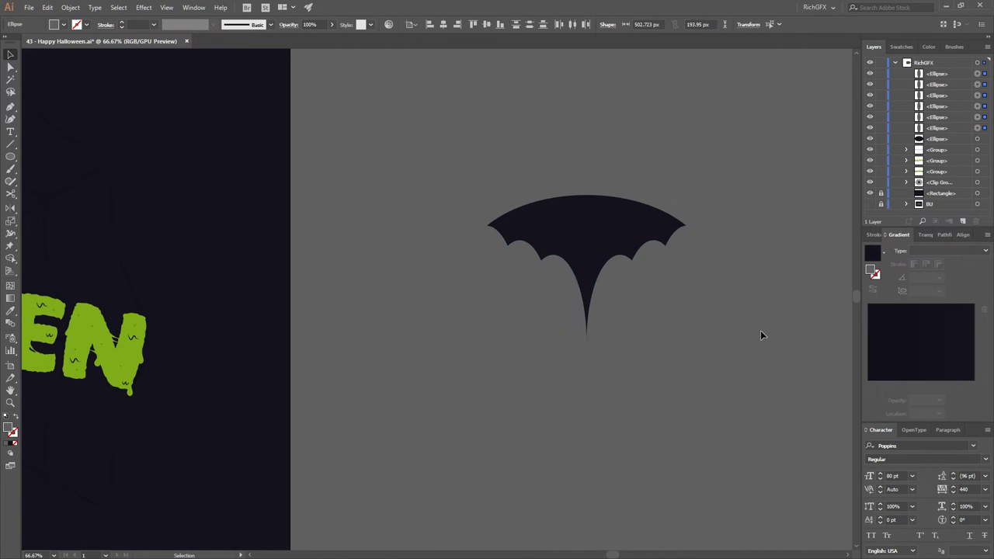
right_click(13, 157)
click(59, 181)
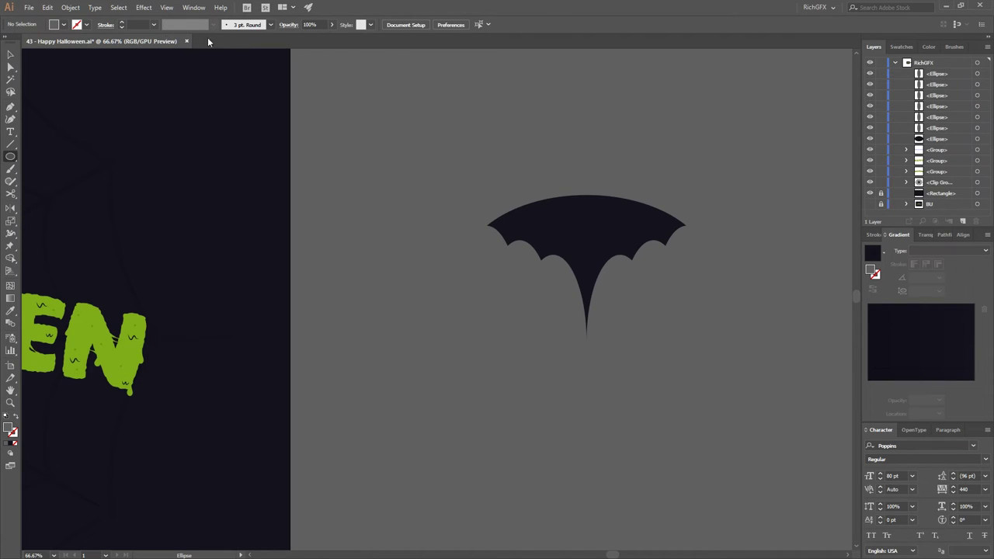
Reselect the five cutters, narrow them toward the centre and nudge them down.
click(11, 54)
click(476, 294)
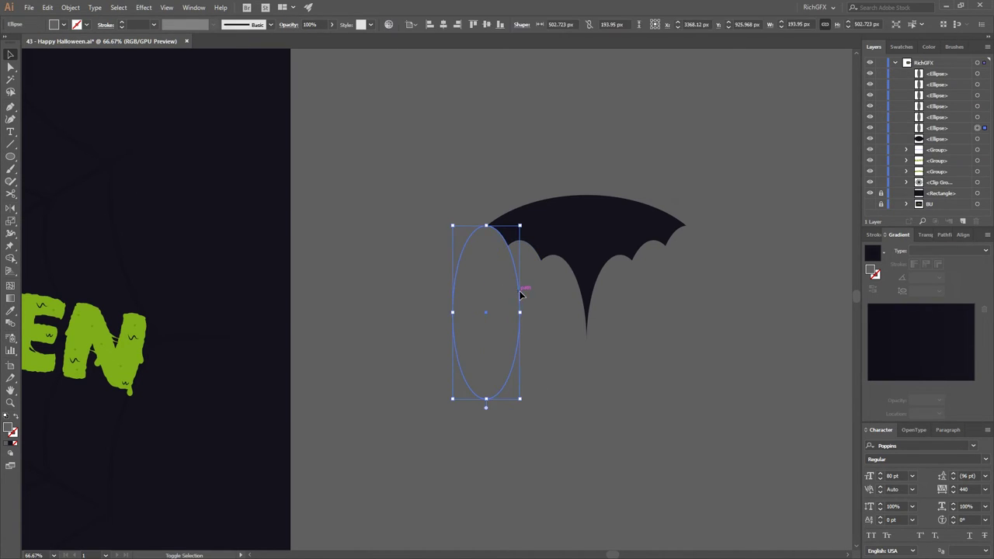
shift+click(524, 289)
shift+click(557, 295)
shift+click(599, 294)
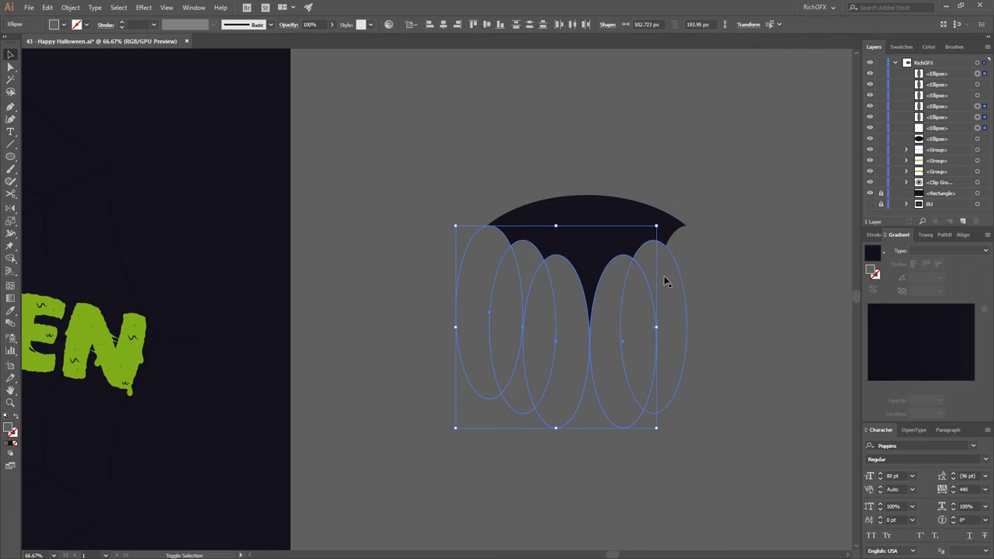
key(ctrl+z)
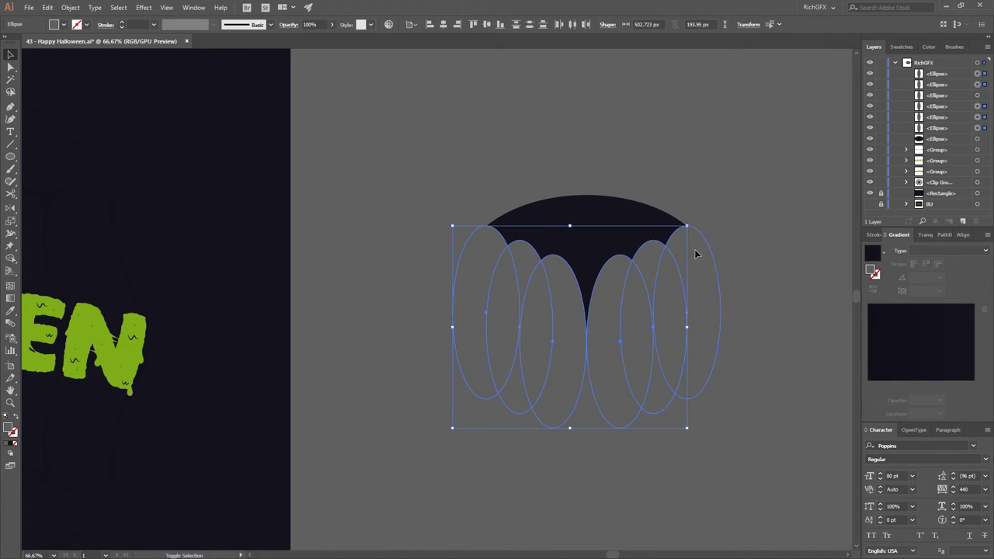
shift+click(694, 253)
drag(455, 327, 458, 327)
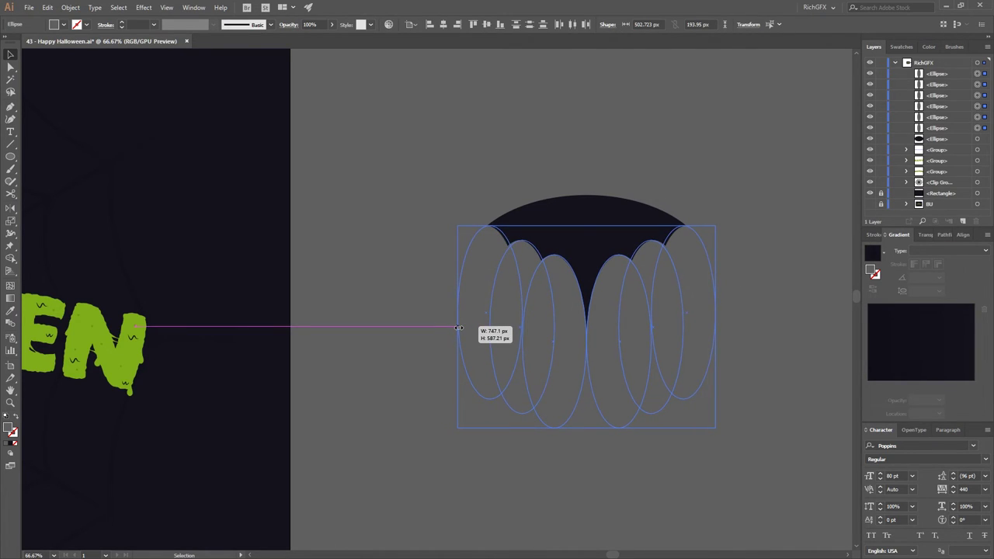
mouse_move(458, 328)
mouse_down()
mouse_move(471, 328)
mouse_move(462, 327)
mouse_up()
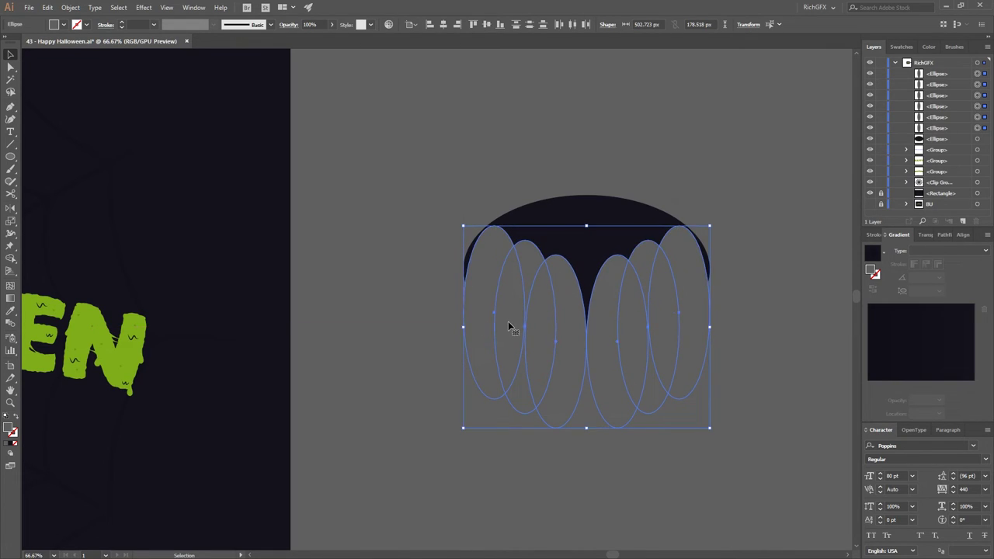
key(Down)
key(Down)
key(Down)
key(Down)
key(Down)
key(Down)
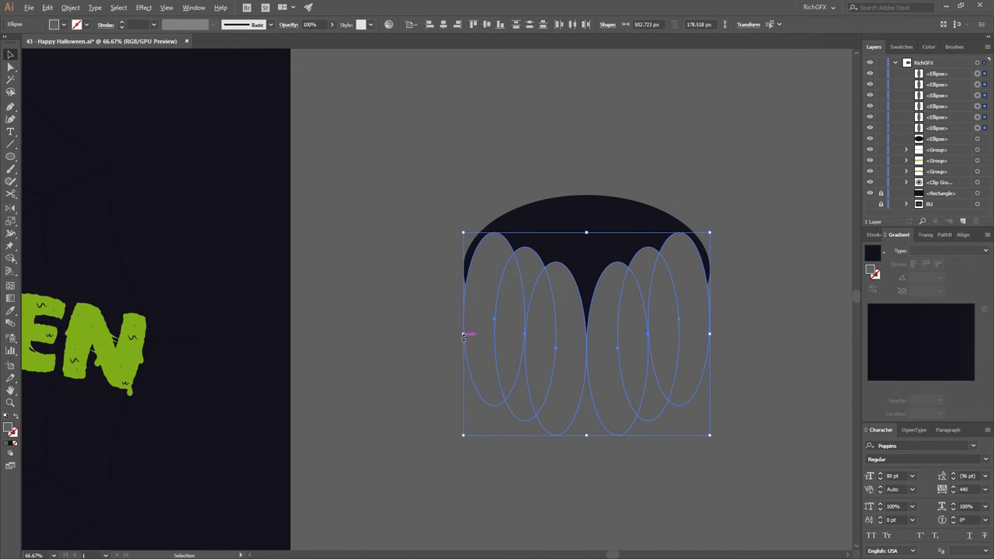
drag(463, 335, 464, 340)
click(587, 468)
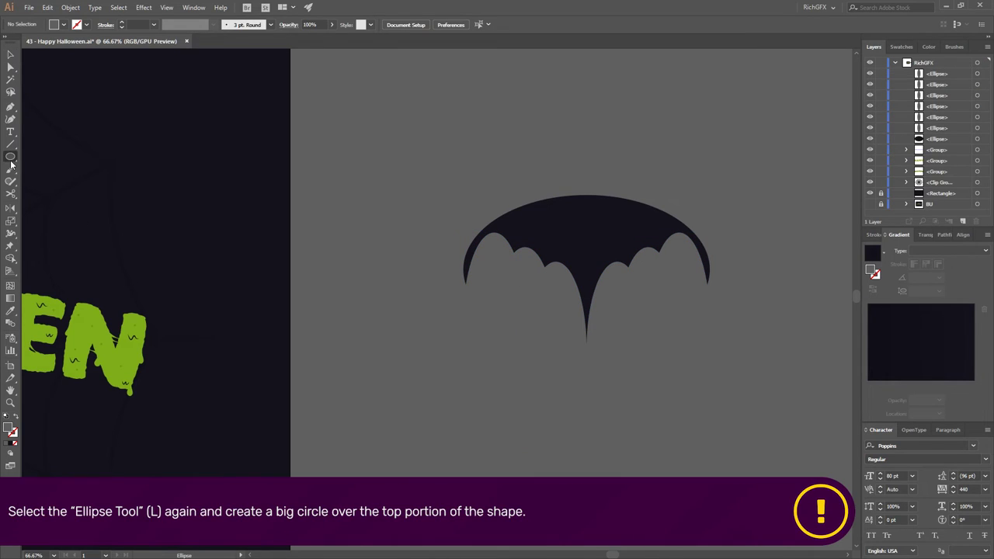
Draw a large circle, centre it horizontally on the bat ellipse, and lower it onto the top.
key(l)
drag(474, 98, 599, 153)
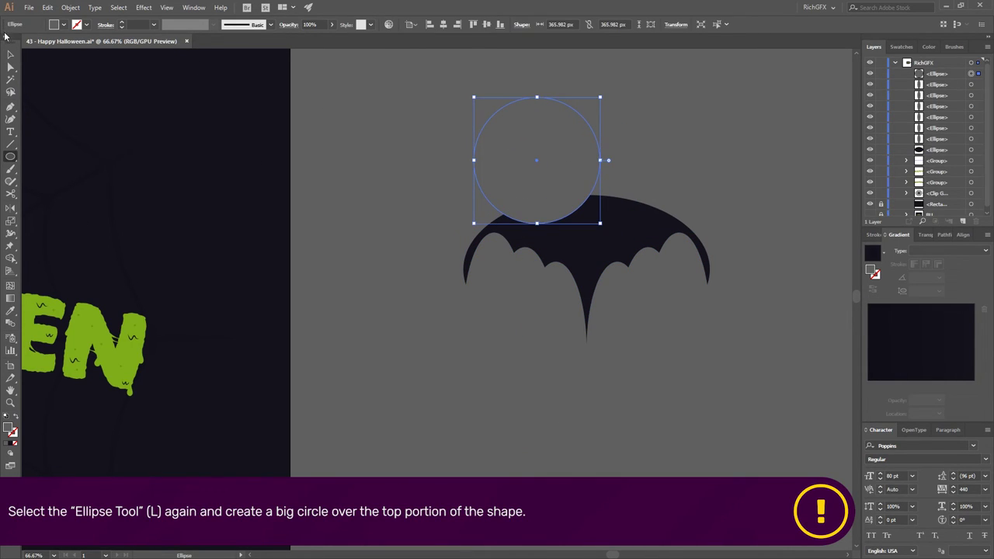
click(10, 54)
click(449, 26)
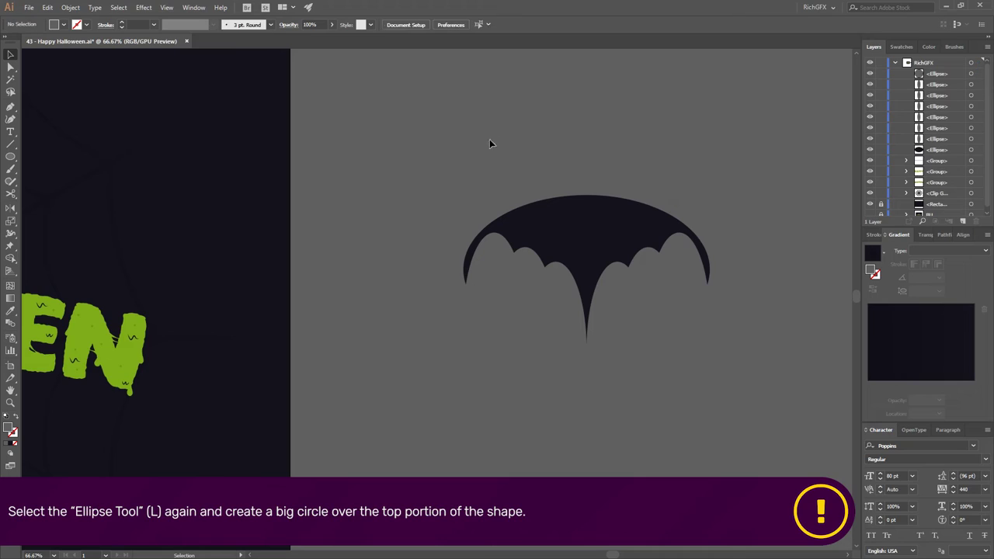
click(596, 139)
shift+click(633, 216)
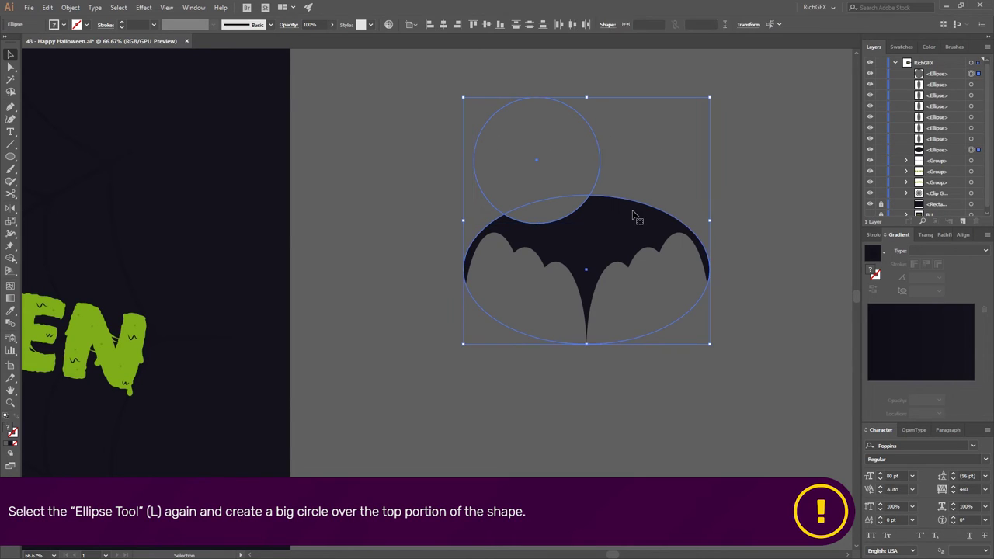
click(441, 24)
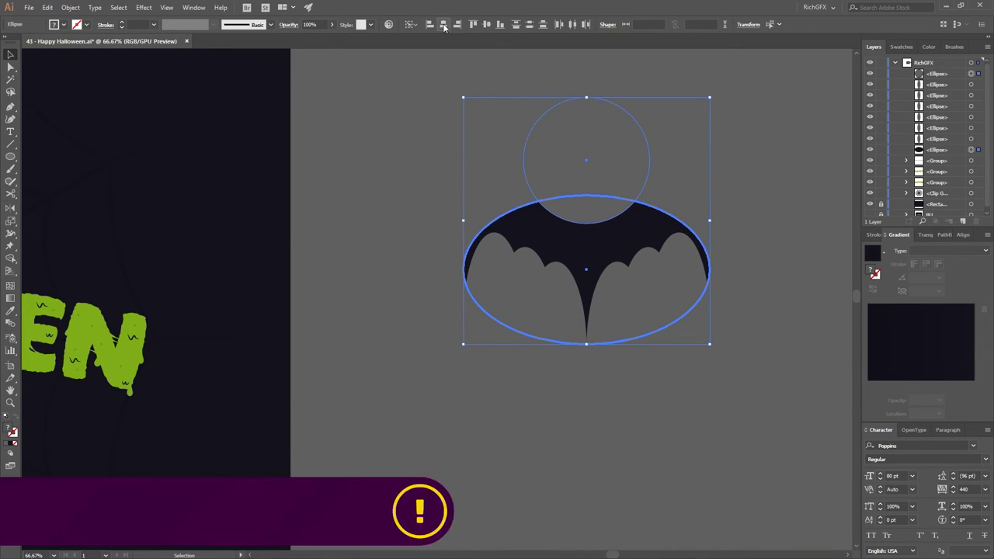
click(756, 132)
drag(600, 150, 601, 179)
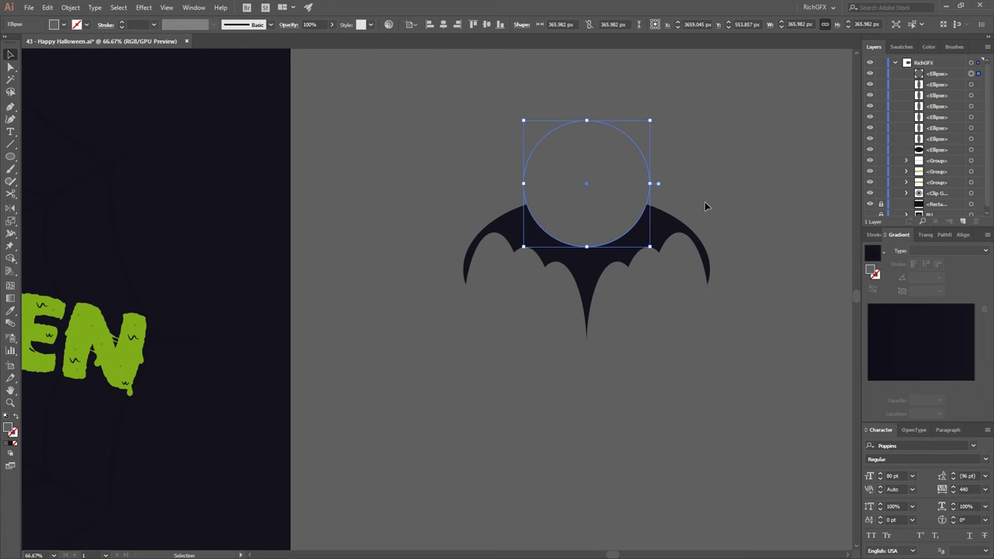
click(742, 192)
Duplicate the circle in place with copy and paste in front.
click(575, 181)
key(ctrl+c)
key(ctrl+f)
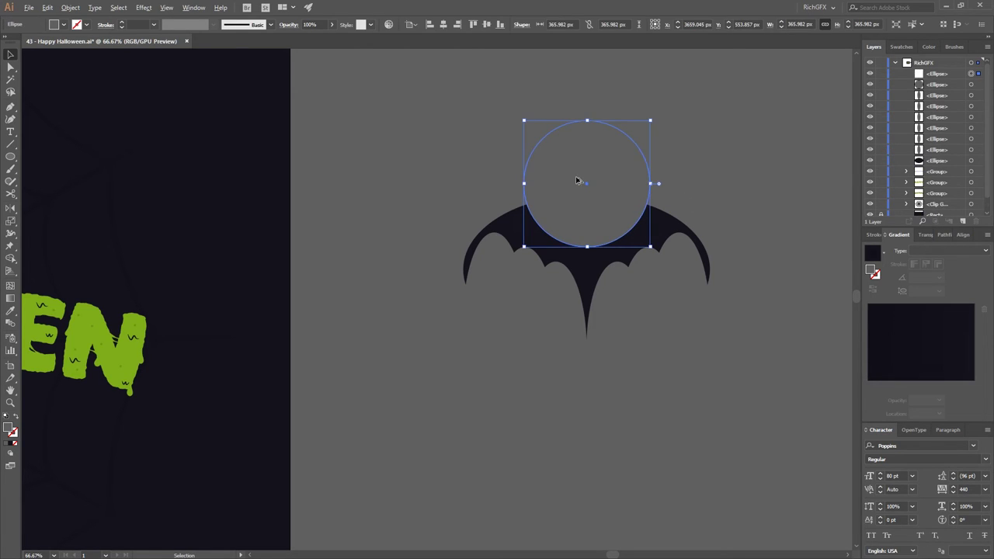
click(720, 187)
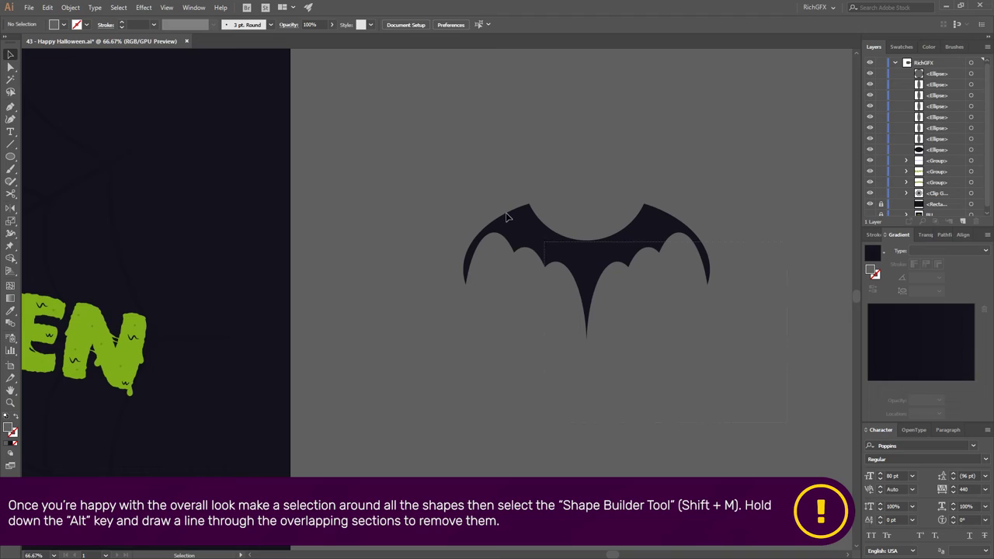
Use Shape Builder to delete the top circle and the cutter ellipses from the wings.
drag(726, 449, 465, 173)
key(shift+m)
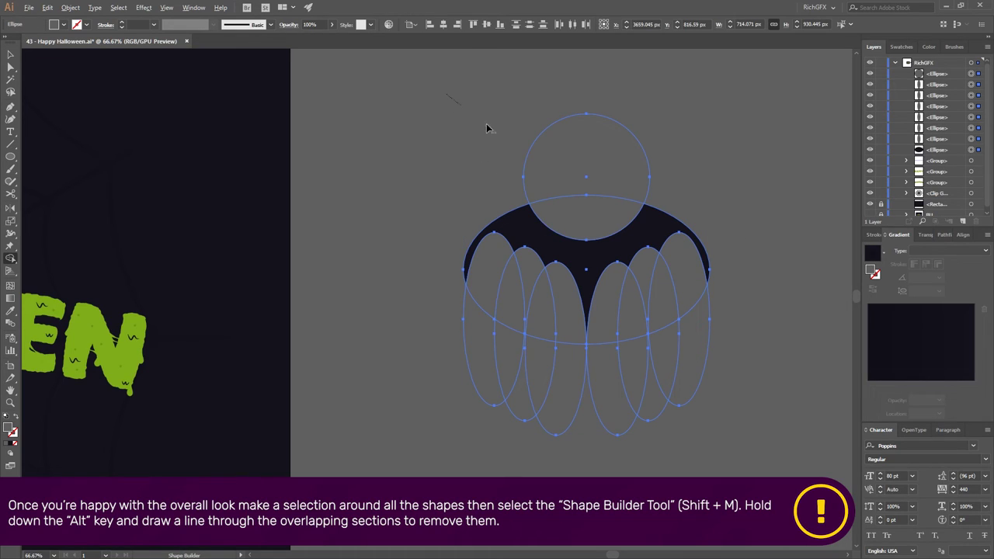
drag(482, 120, 573, 212)
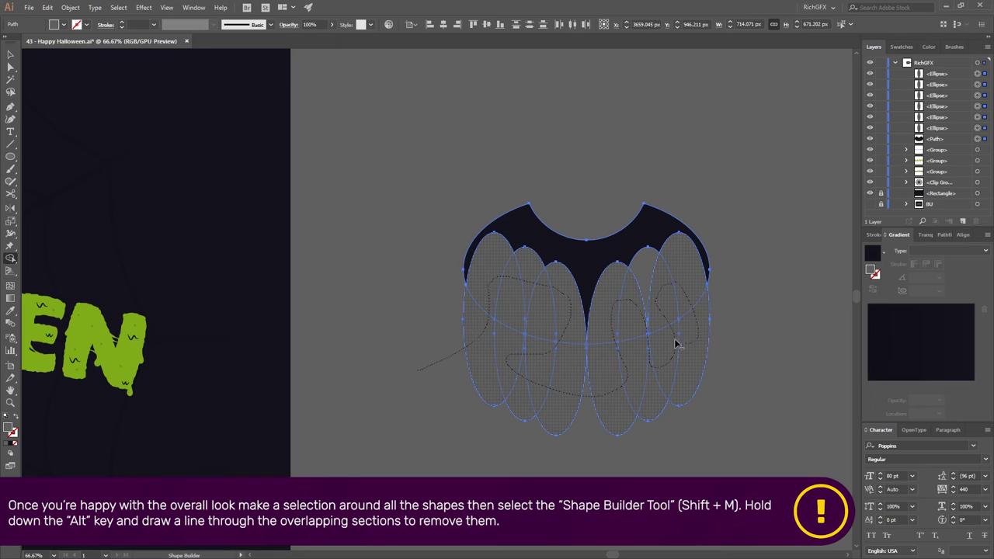
drag(675, 344, 648, 299)
Draw a small circle above the wings for the bat's head.
click(11, 54)
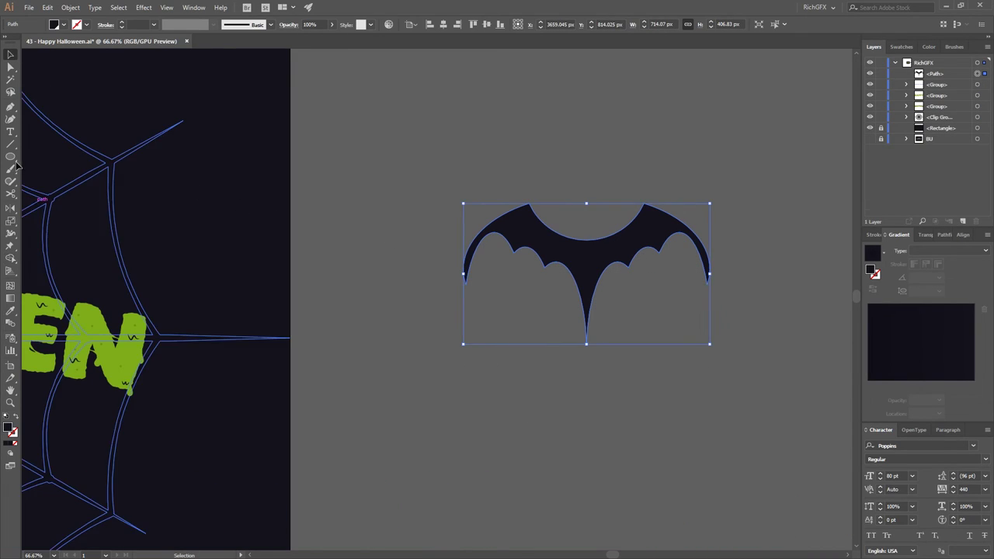
click(11, 156)
key(ctrl+shift+a)
drag(570, 173, 602, 203)
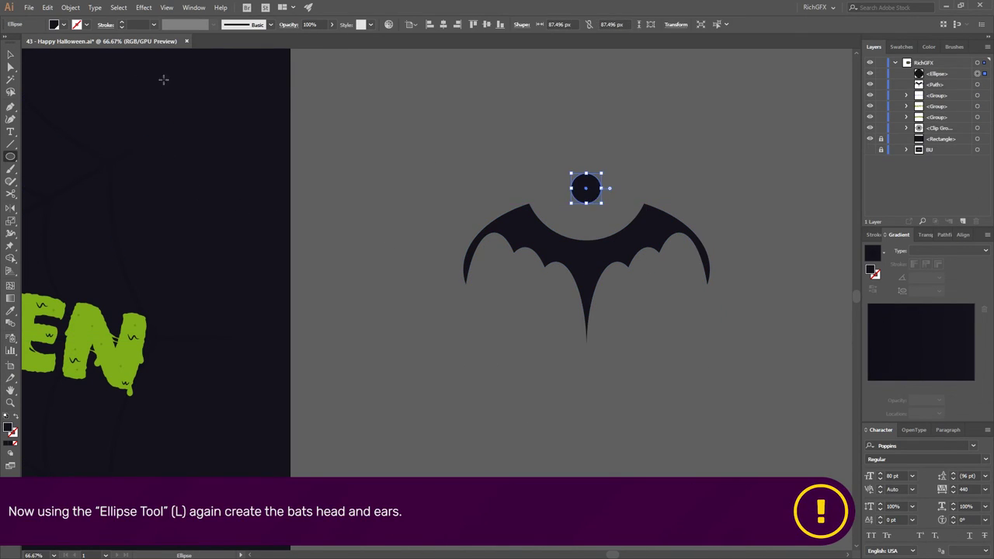
Move the small head circle down into the wing notch.
click(11, 54)
shift+click(588, 262)
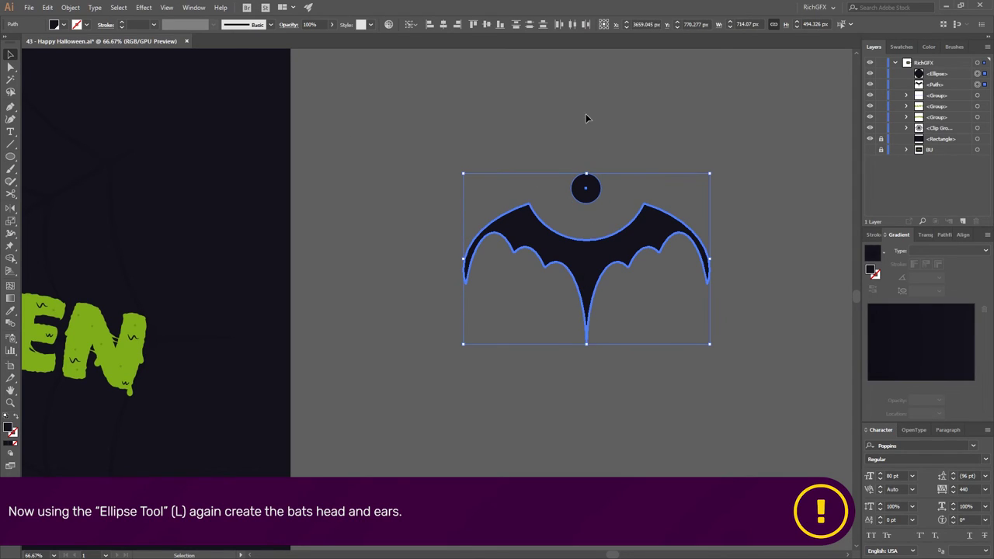
click(649, 137)
drag(587, 194, 588, 243)
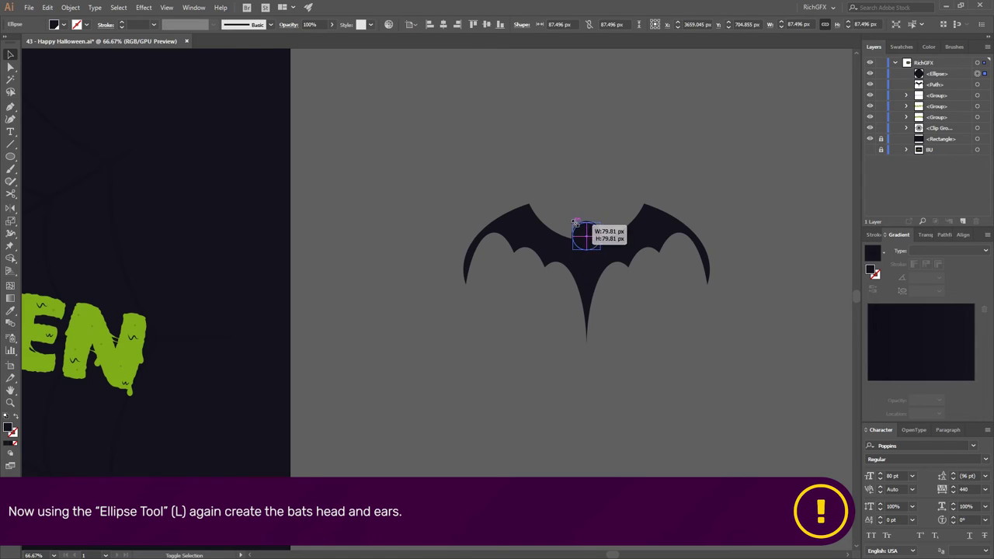
key(ctrl+shift+a)
scroll(603, 218, up, 1)
scroll(603, 219, up, 2)
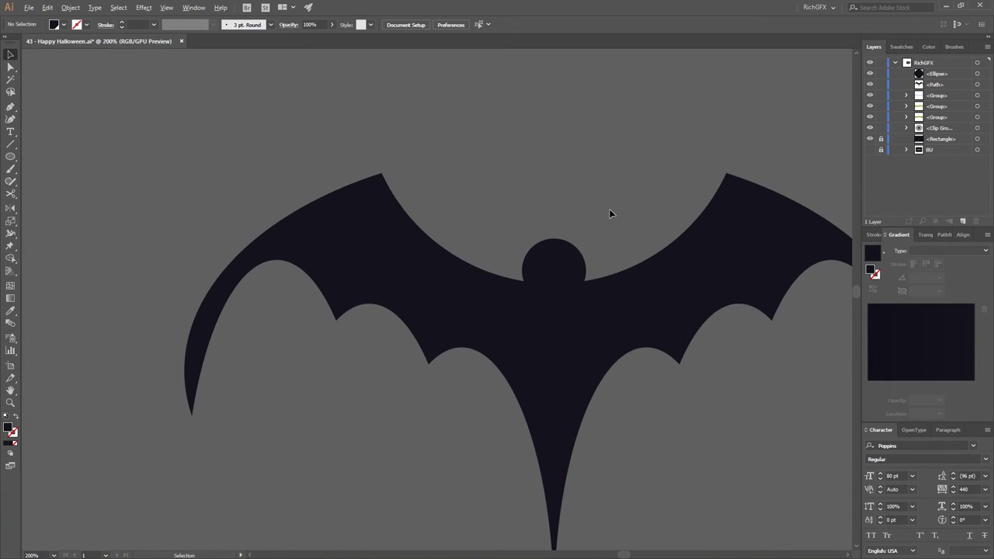
click(565, 250)
Make a narrow ellipse above the head and convert its top anchor into a sharp ear tip.
mouse_move(568, 254)
mouse_down()
mouse_move(582, 186)
mouse_move(544, 187)
mouse_up()
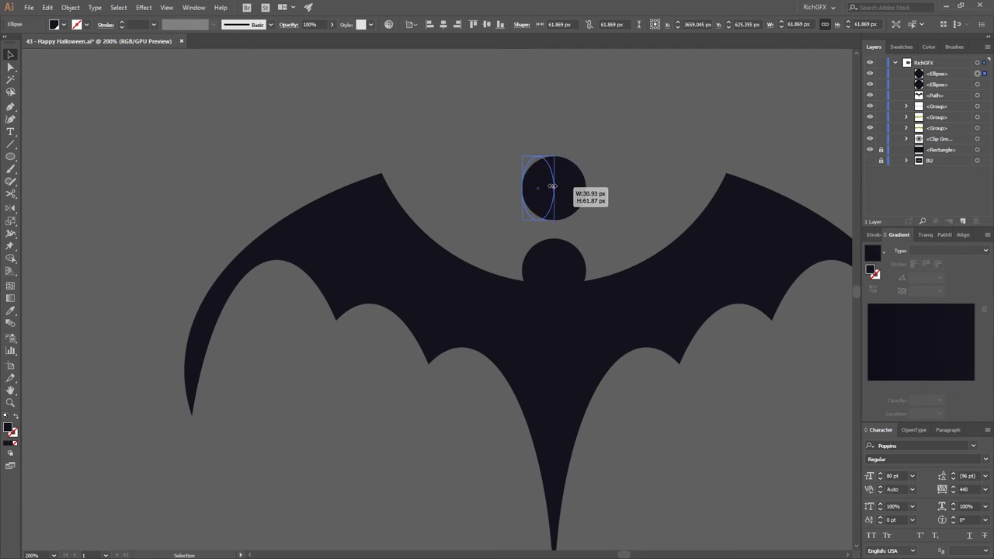
click(11, 131)
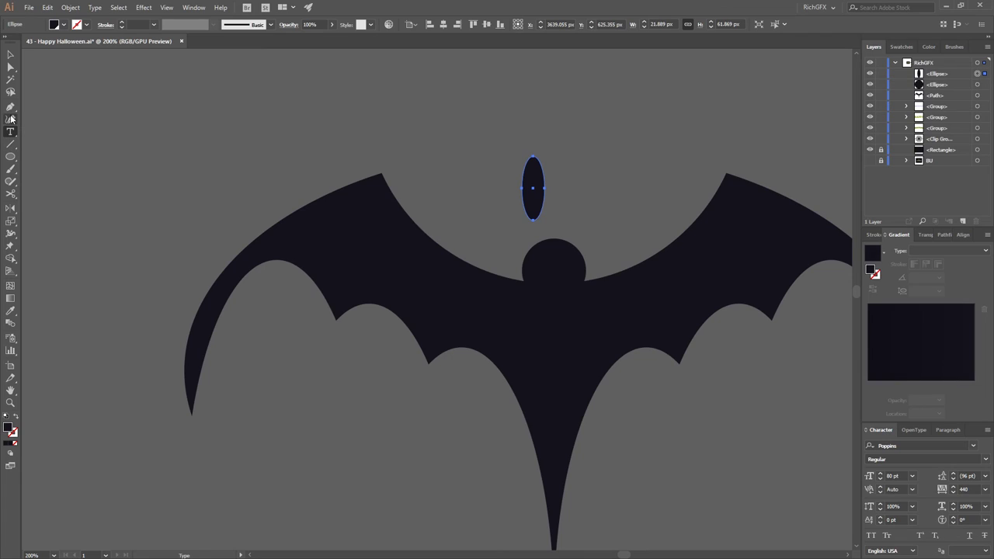
click(10, 106)
click(73, 144)
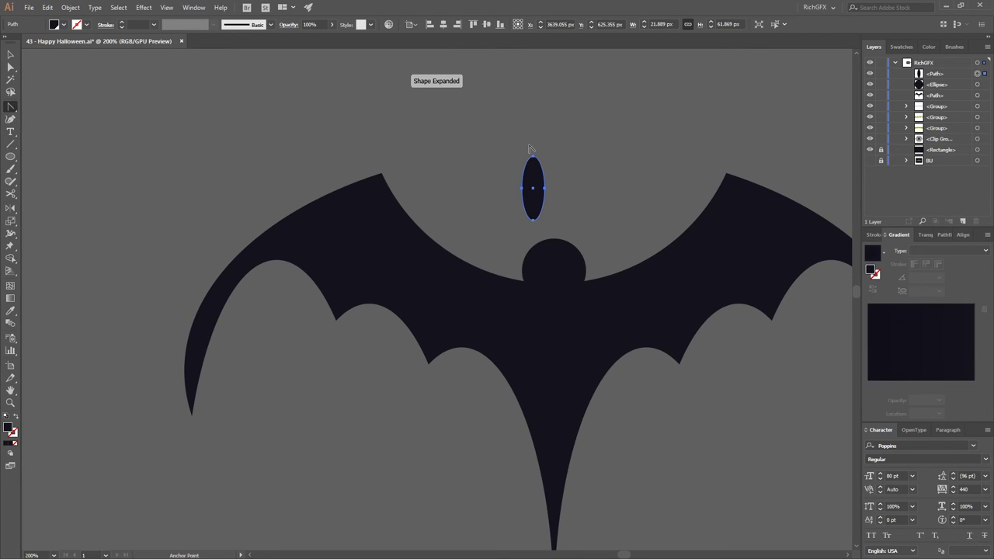
click(532, 157)
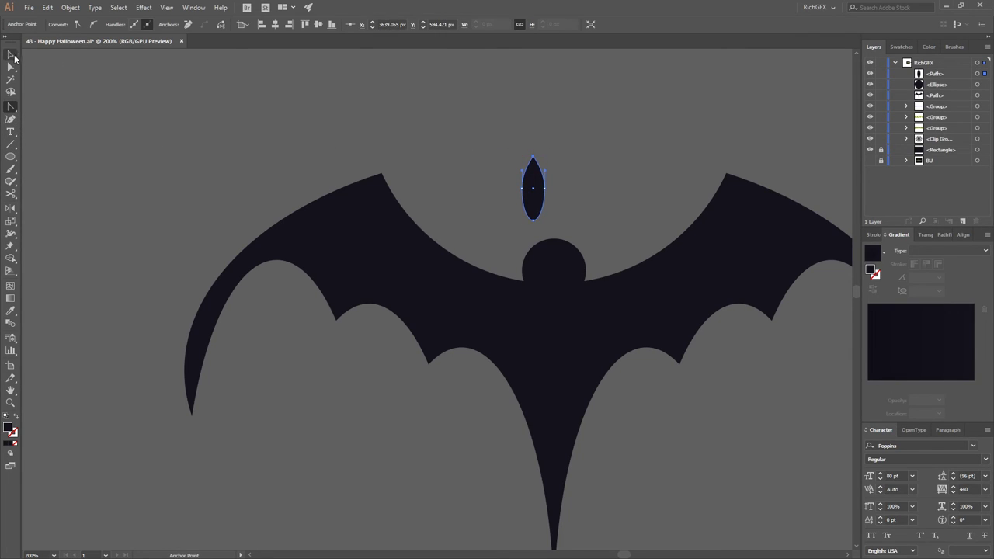
key(v)
mouse_move(544, 189)
mouse_down()
mouse_move(544, 159)
mouse_move(544, 237)
mouse_move(564, 232)
mouse_up()
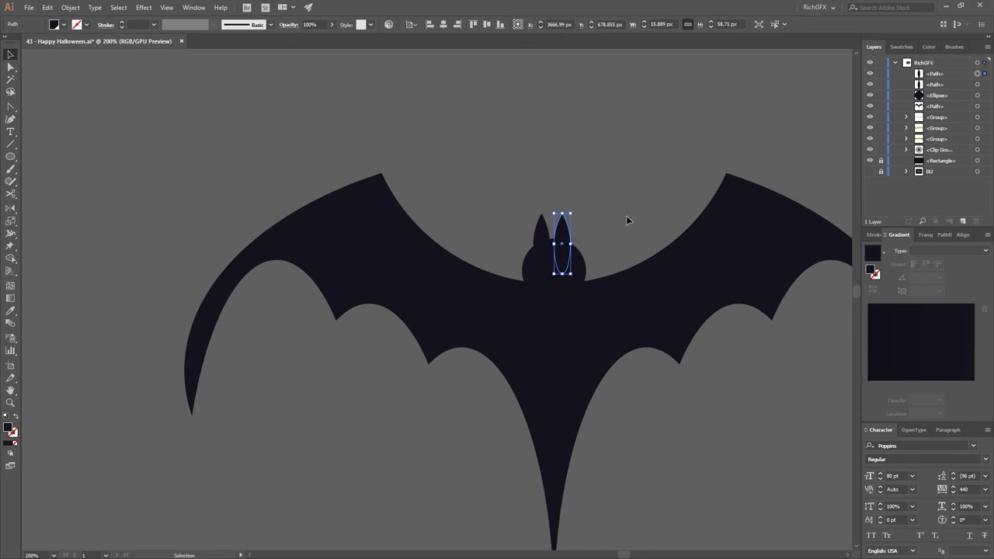
Group the two pointed ears and centre them horizontally over the head.
shift+click(543, 233)
key(ctrl+g)
click(70, 7)
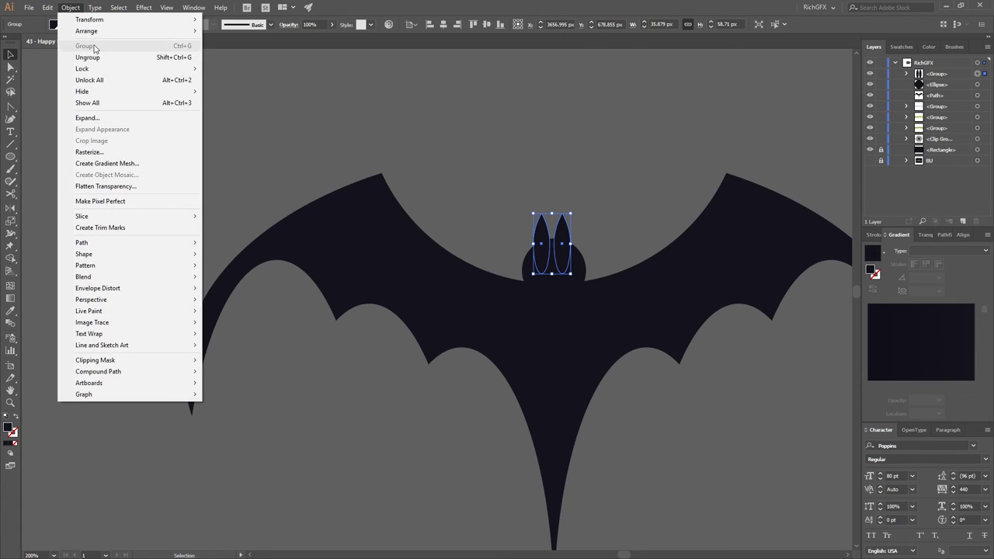
key(Escape)
click(553, 240)
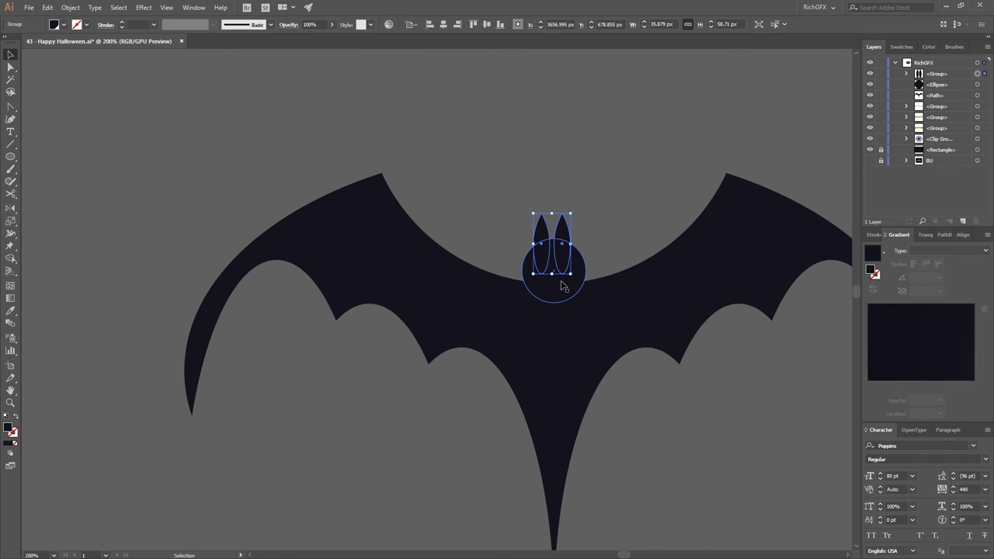
shift+click(559, 292)
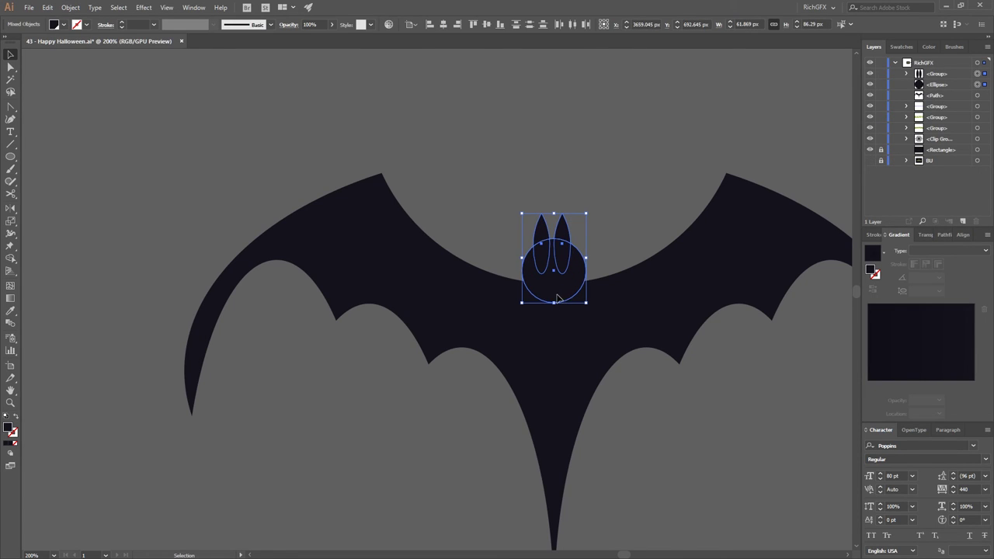
click(443, 25)
click(614, 139)
scroll(610, 163, down, 3)
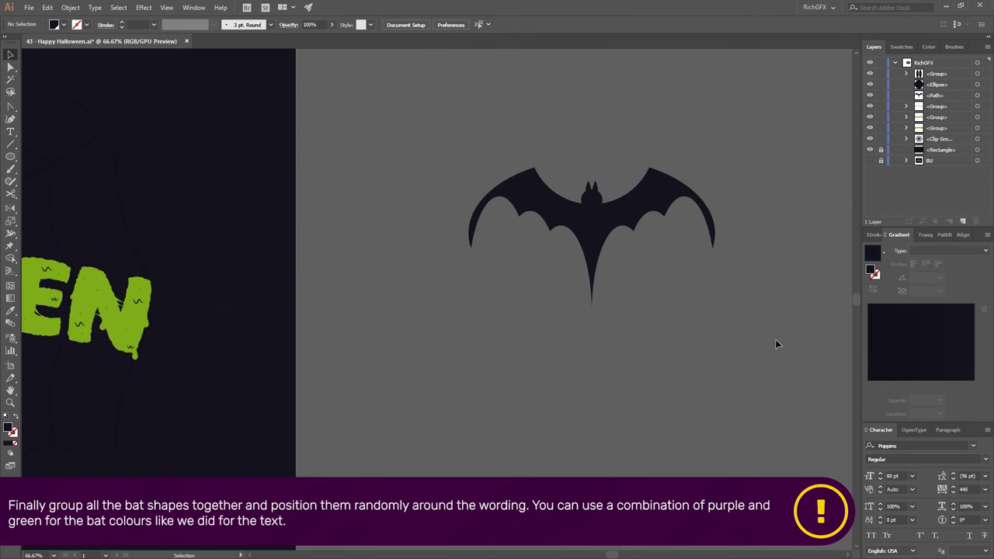
Group all the bat pieces and eyedrop the green lettering colour onto it.
drag(775, 339, 441, 153)
click(71, 8)
click(85, 44)
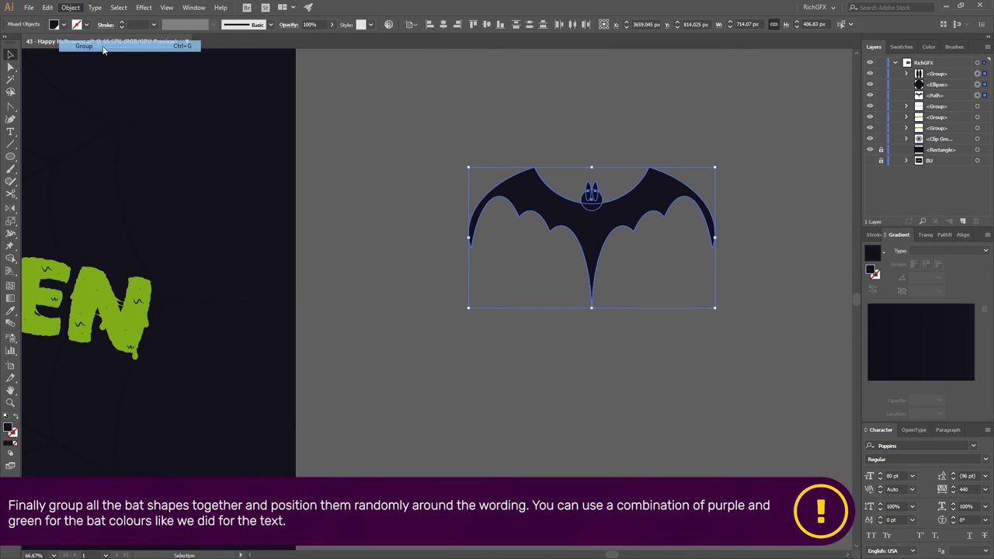
click(482, 84)
scroll(483, 84, down, 1)
click(514, 166)
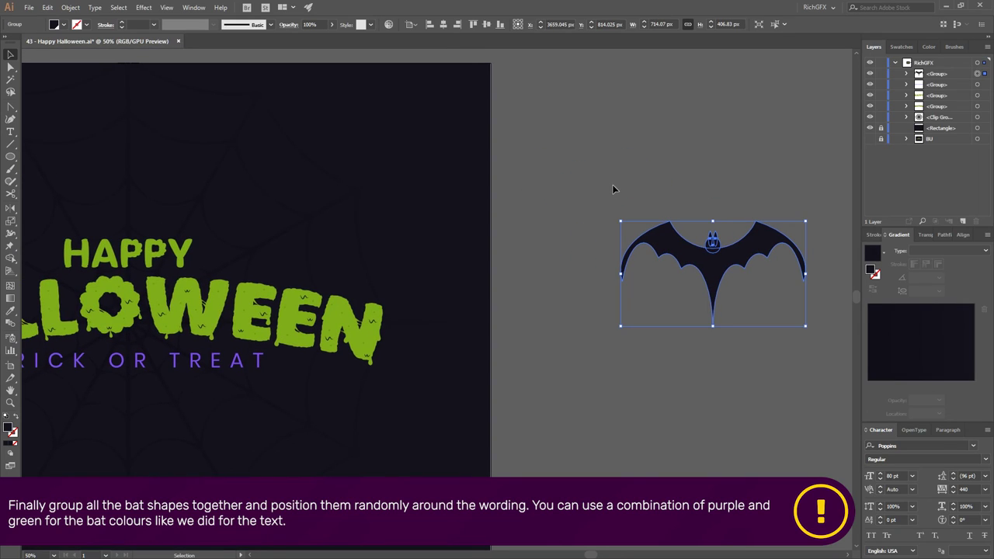
key(i)
click(375, 332)
Shrink the bat and place it above the right end of HALLOWEEN.
key(v)
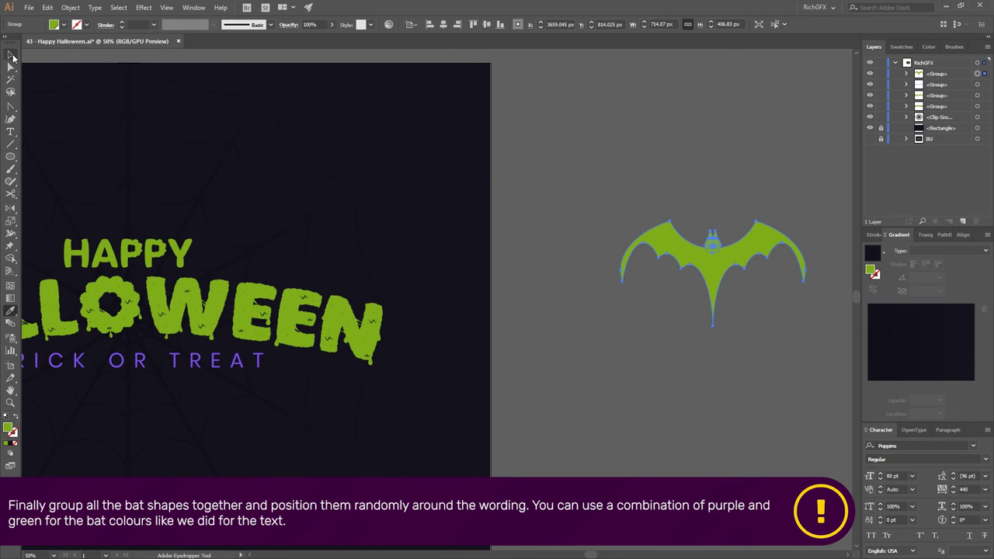
mouse_move(804, 221)
mouse_down()
mouse_move(741, 256)
mouse_move(283, 277)
mouse_up()
click(752, 339)
mouse_move(236, 146)
mouse_down()
mouse_move(622, 143)
mouse_move(599, 117)
mouse_up()
Tilt the small bat and place a purple bat copy above HAPPY.
click(723, 247)
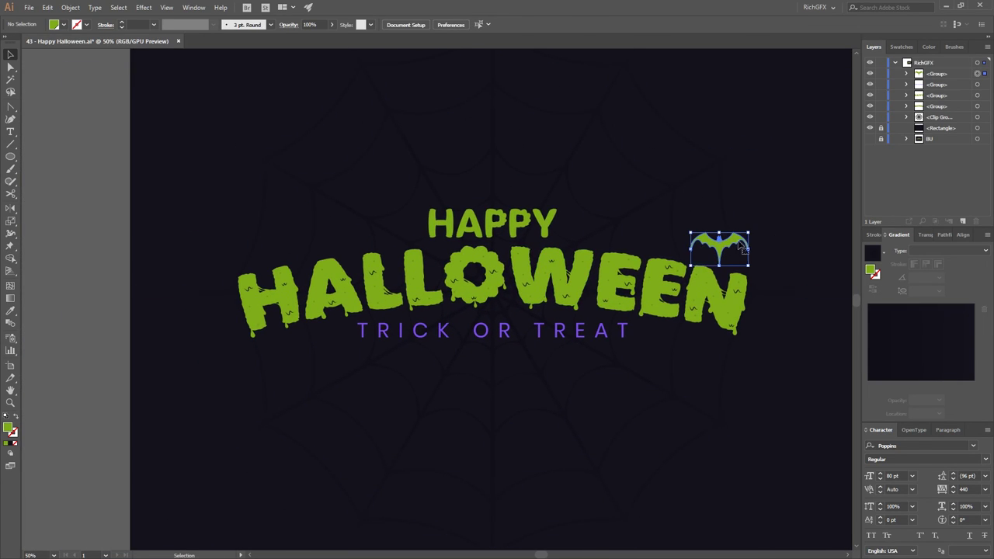
mouse_move(749, 223)
mouse_down()
mouse_move(295, 248)
mouse_move(299, 238)
mouse_move(325, 250)
mouse_move(497, 192)
mouse_move(329, 355)
mouse_move(649, 342)
mouse_up()
key(i)
click(512, 331)
key(v)
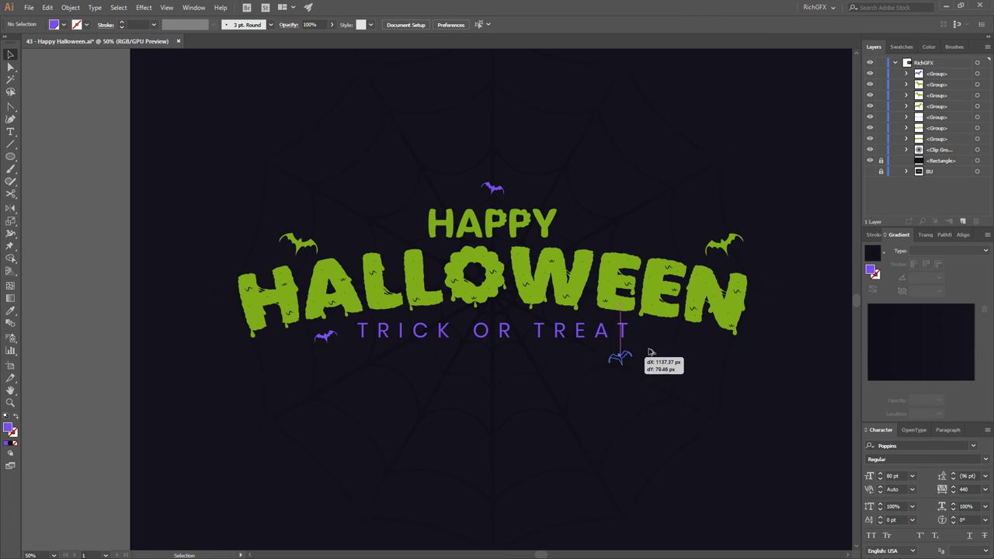
Turn the bat beside TREAT green from the lettering and tilt it, then view the whole artboard.
key(i)
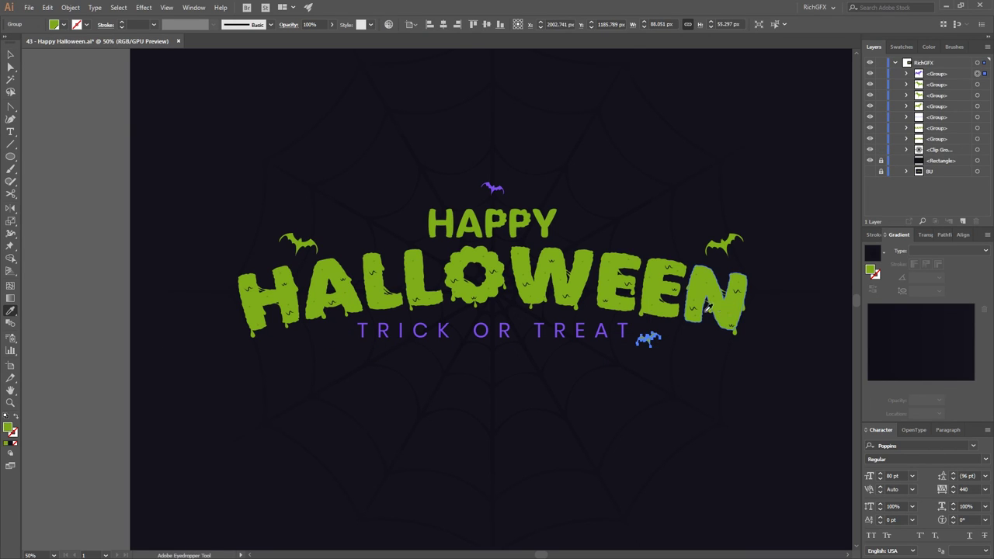
click(722, 303)
key(v)
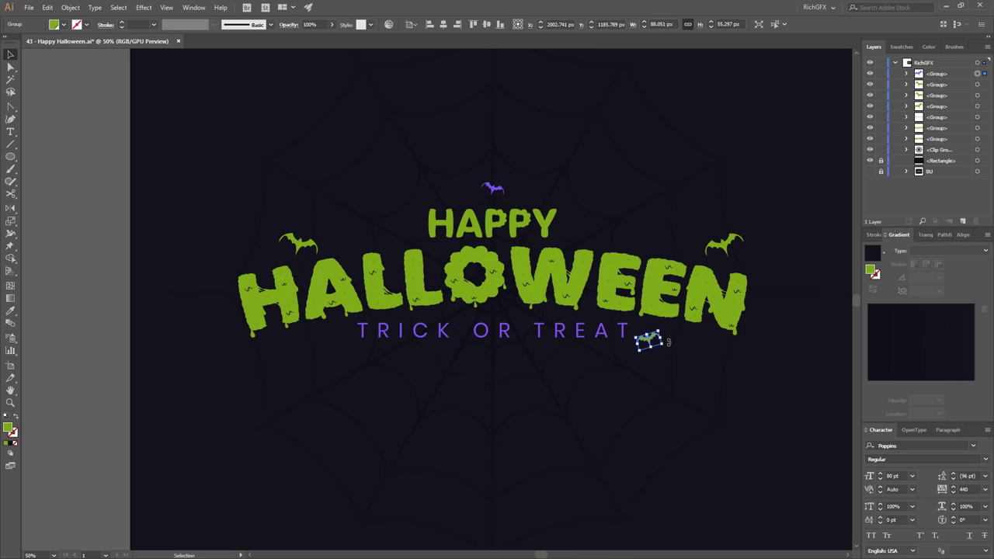
drag(665, 341, 701, 367)
click(111, 291)
key(ctrl+minus)
mouse_move(191, 279)
mouse_down()
mouse_move(291, 299)
mouse_move(341, 292)
mouse_up()
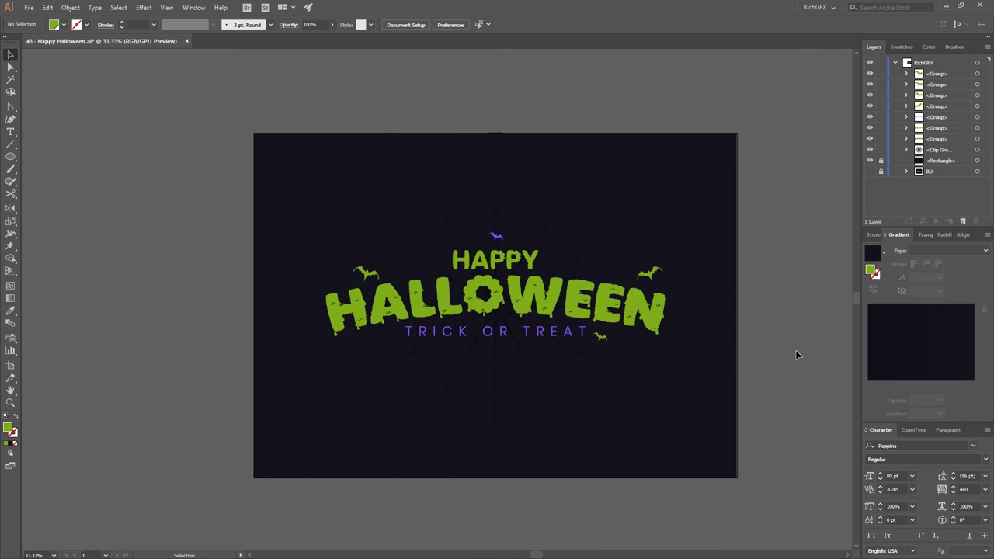